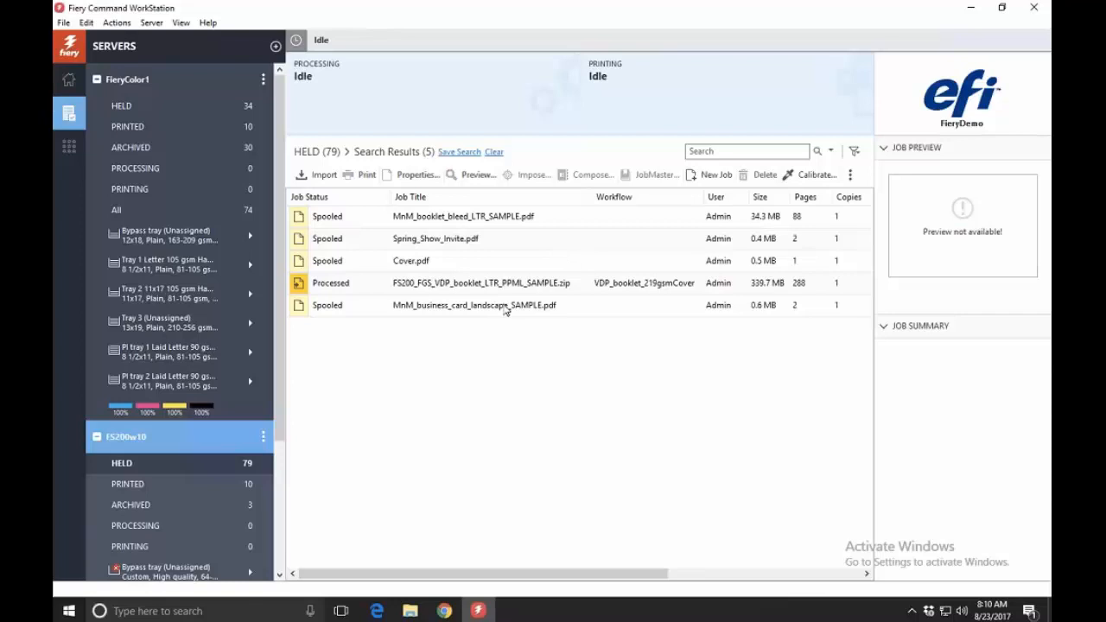
# Step: Open the held job MnM_business_card_landscape_SAMPLE.pdf in Impose and widen the page thumbnail area
pyautogui.click(506, 307)
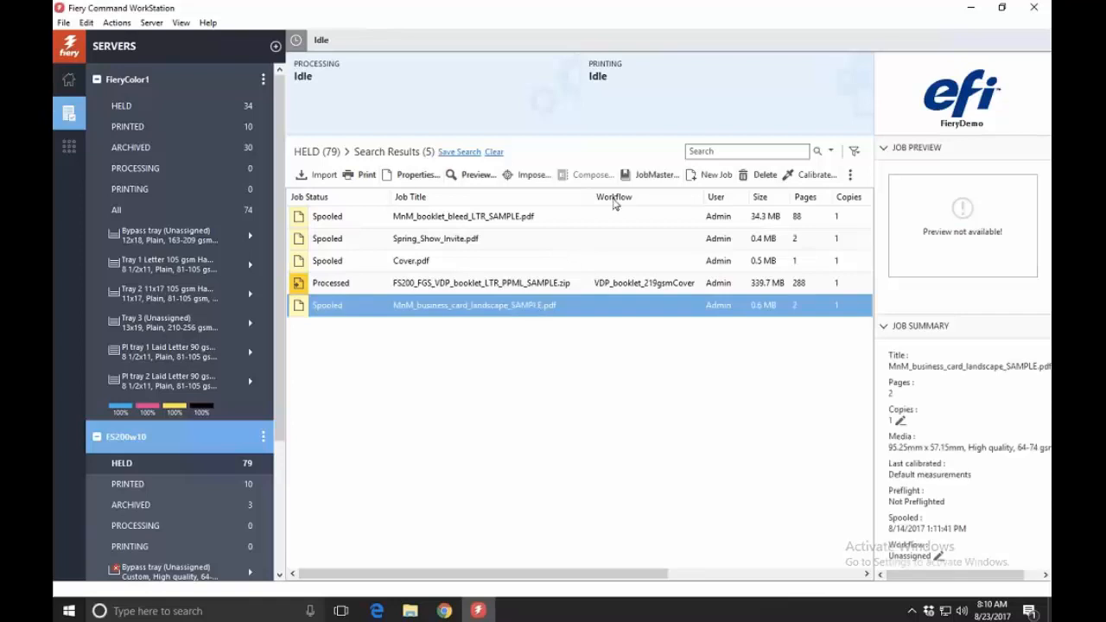
pyautogui.click(528, 177)
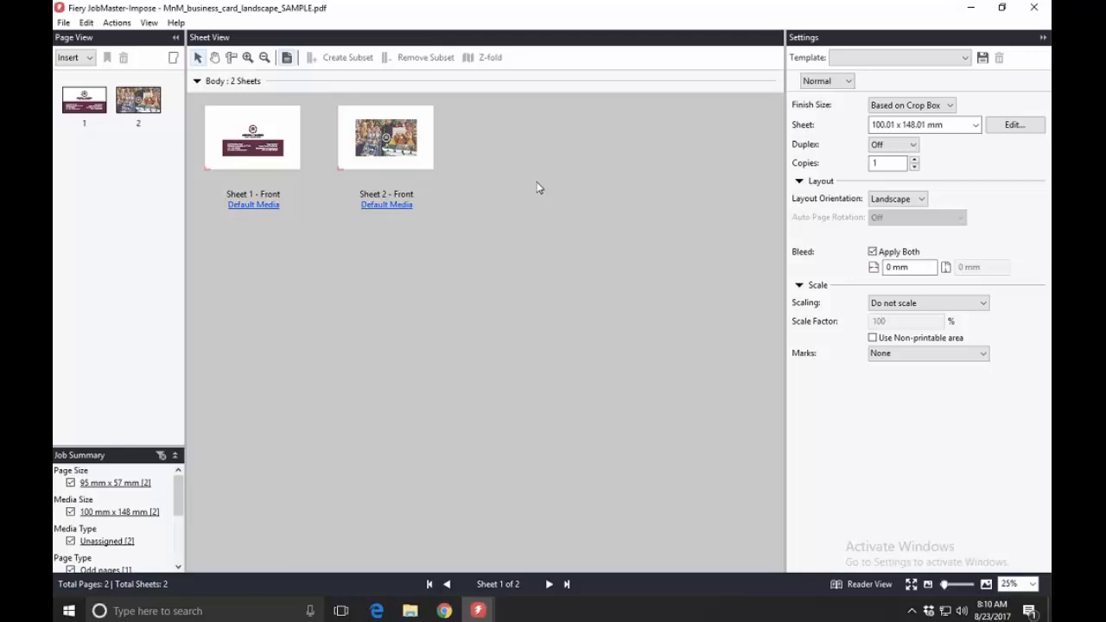
pyautogui.click(285, 145)
pyautogui.moveTo(184, 362); pyautogui.dragTo(266, 361)
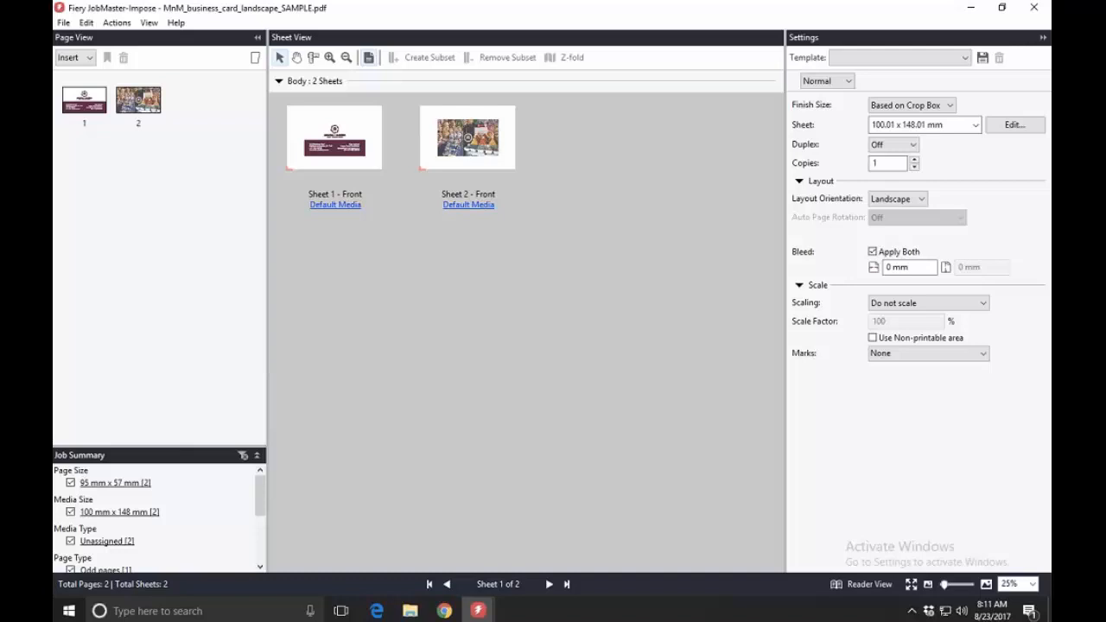
# Step: Set the imposition type to Gangup with the Repeat style
pyautogui.click(848, 83)
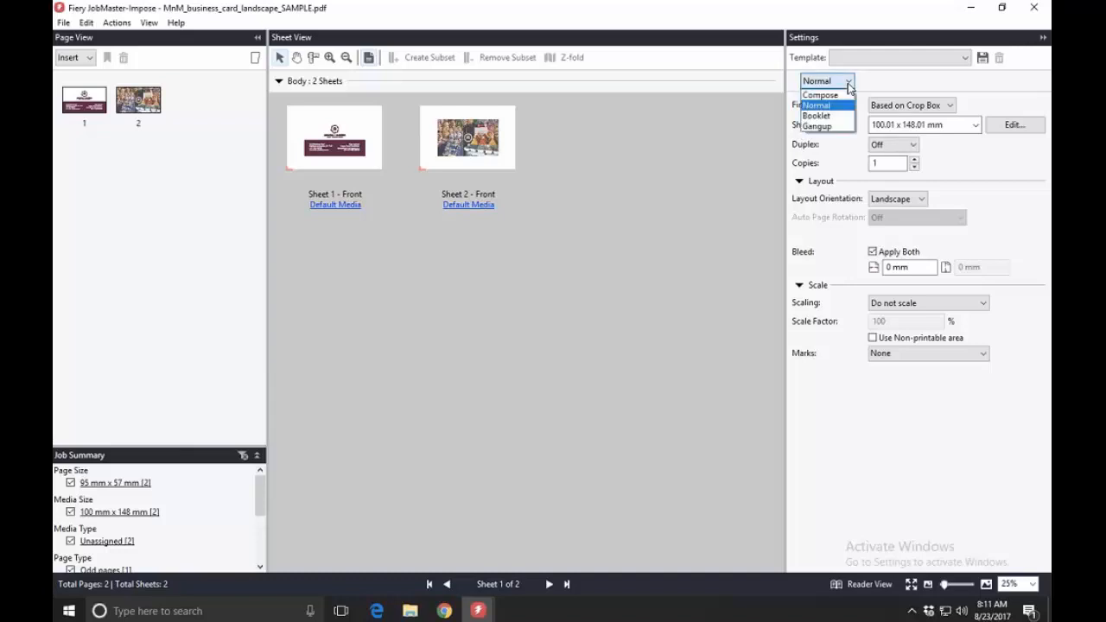
pyautogui.click(829, 126)
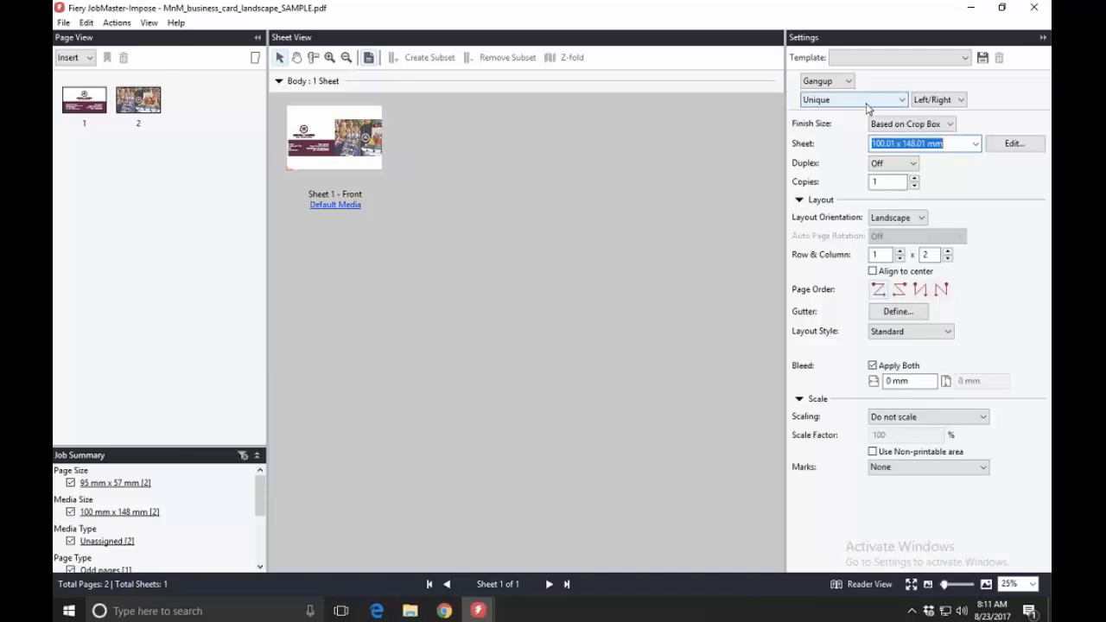
pyautogui.click(866, 103)
pyautogui.click(839, 118)
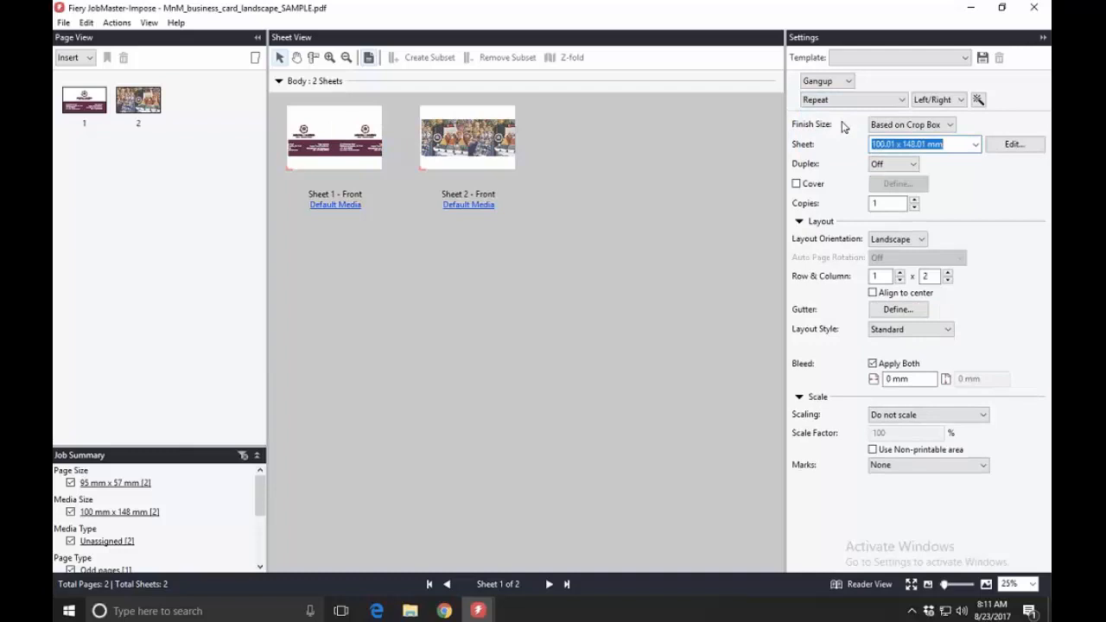
# Step: Set the sheet size to 13x19 and turn duplex on
pyautogui.click(976, 144)
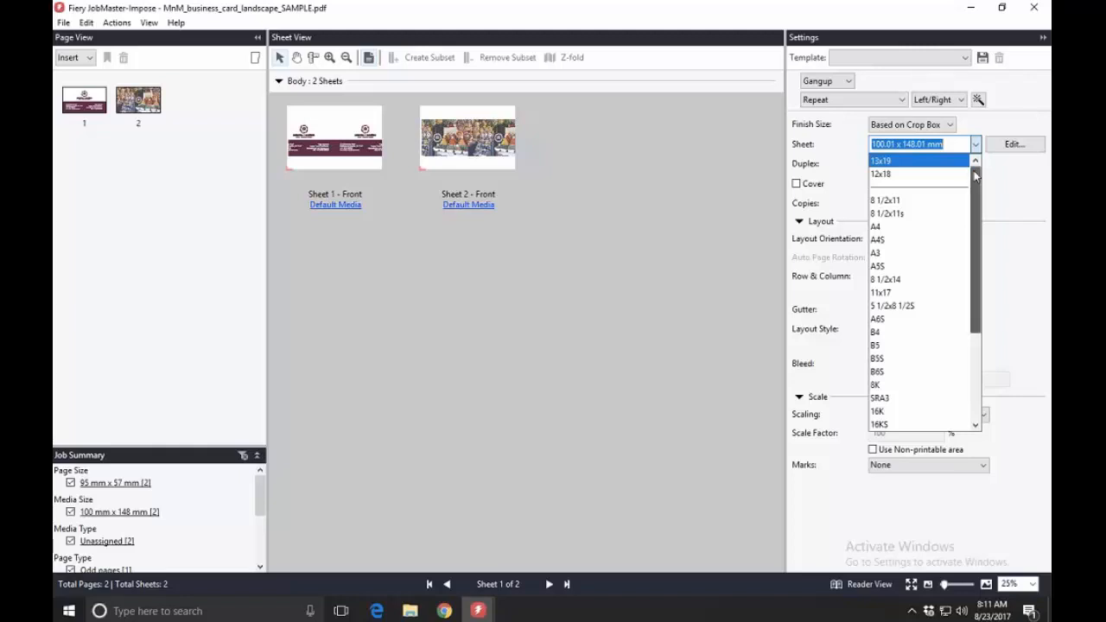
pyautogui.moveTo(975, 176)
pyautogui.mouseDown()
pyautogui.moveTo(967, 271)
pyautogui.moveTo(977, 161)
pyautogui.mouseUp()
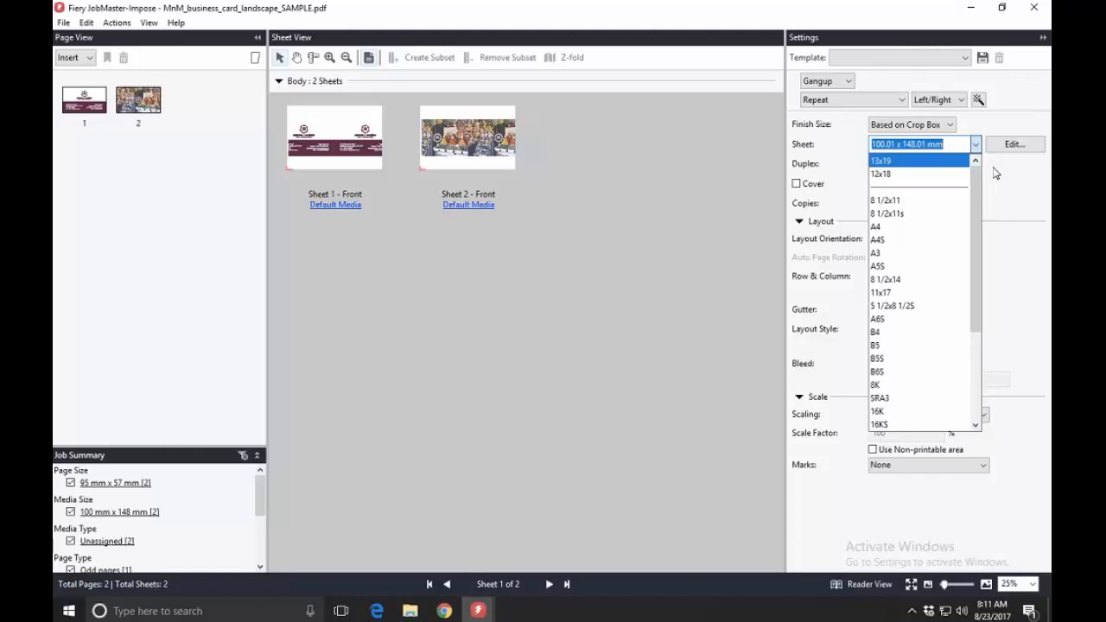
pyautogui.click(996, 173)
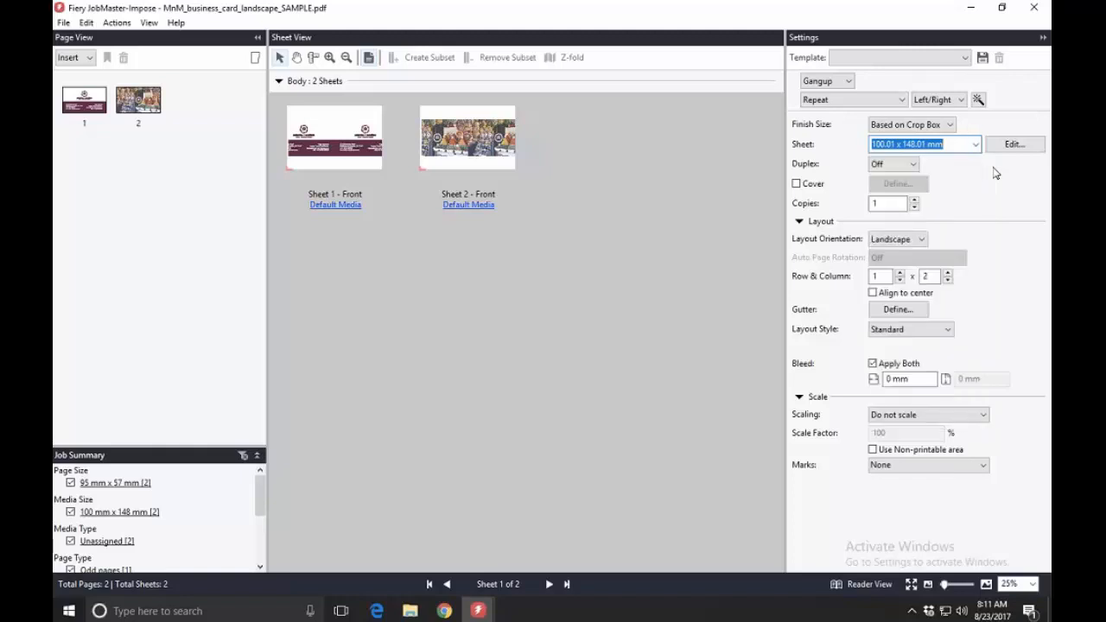
pyautogui.click(976, 146)
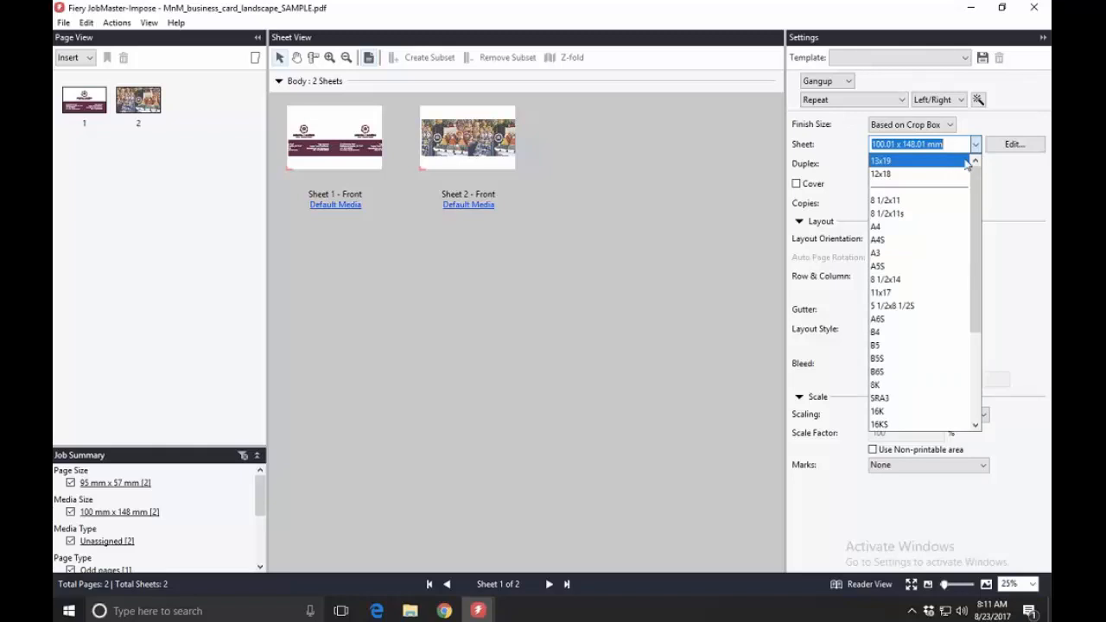
pyautogui.click(959, 162)
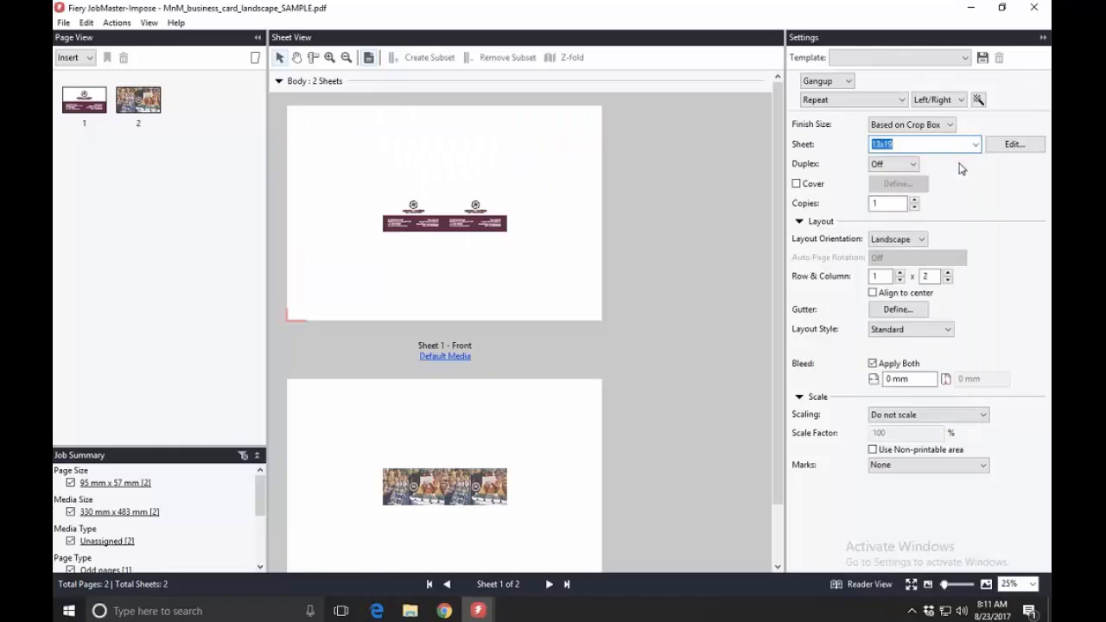
pyautogui.click(912, 164)
pyautogui.click(909, 185)
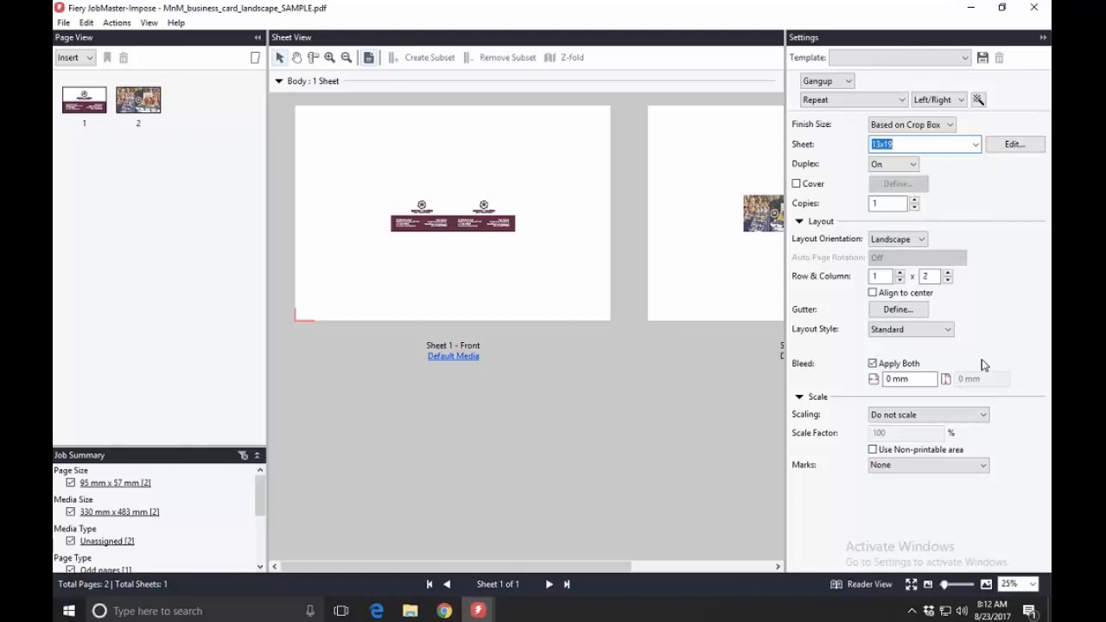
# Step: Apply the Business cards marks preset to the gangup layout
pyautogui.click(982, 467)
pyautogui.click(982, 467)
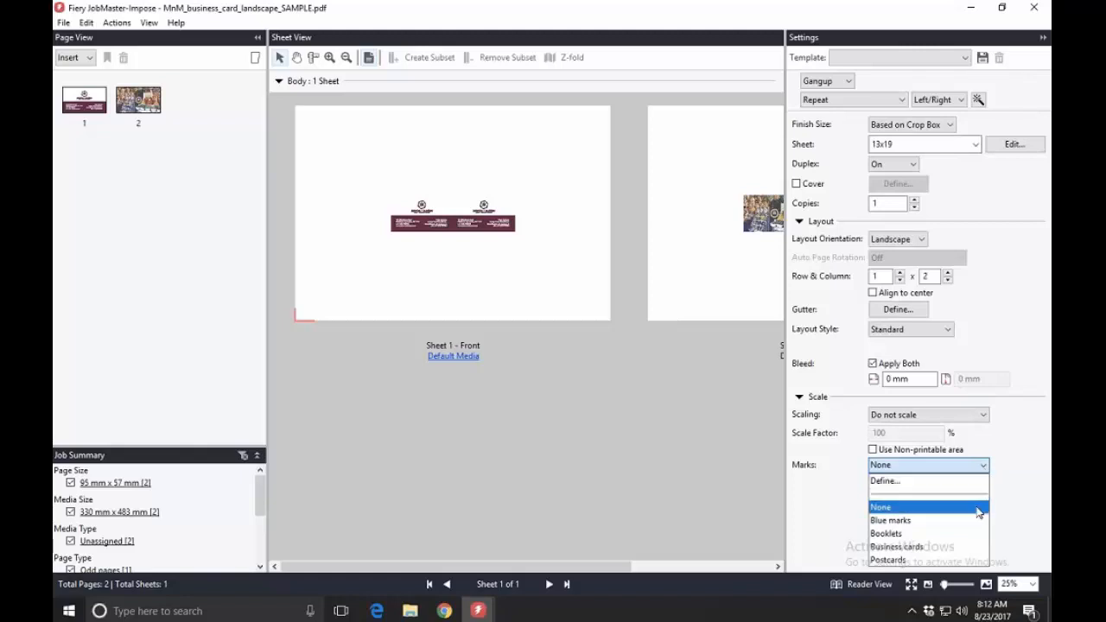
pyautogui.click(944, 547)
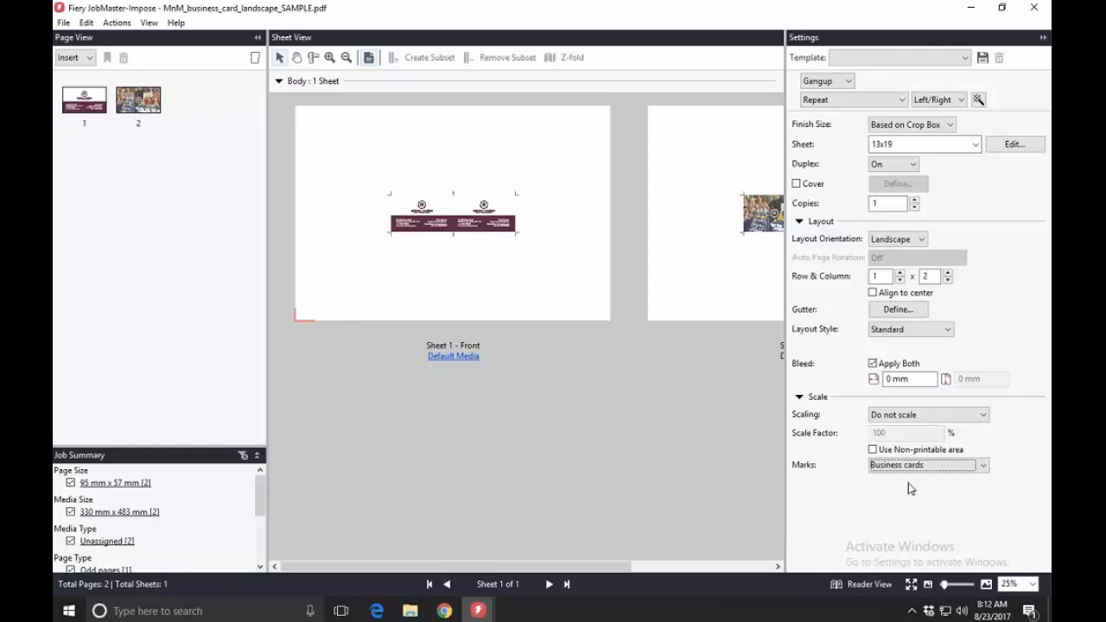
# Step: Base the finish size on the trim box and set the sheet size to 12x18
pyautogui.click(947, 126)
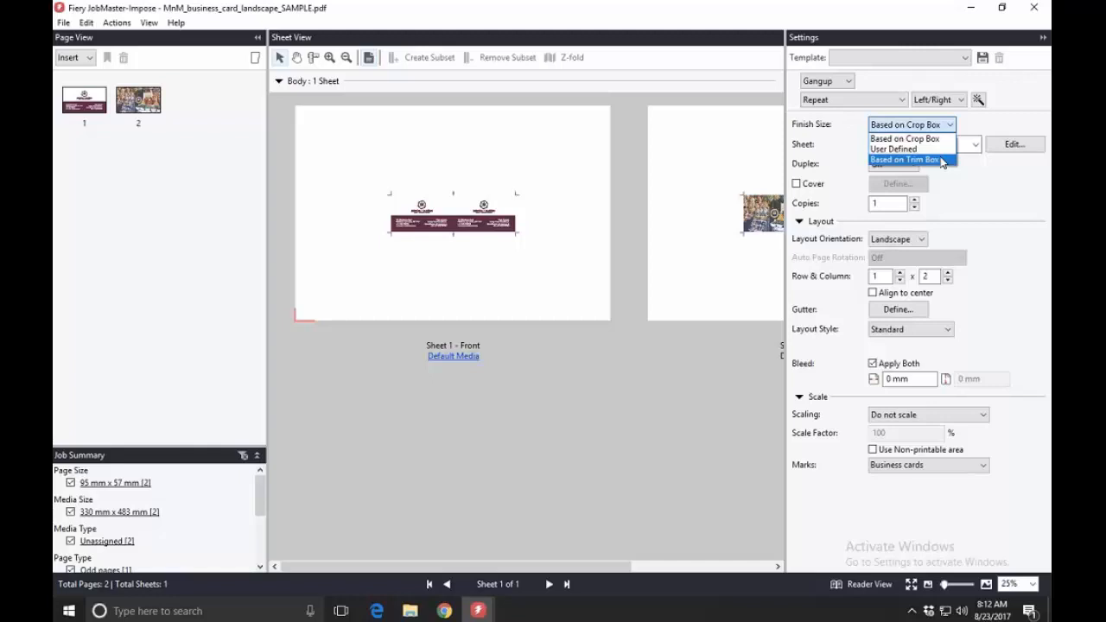
pyautogui.click(941, 159)
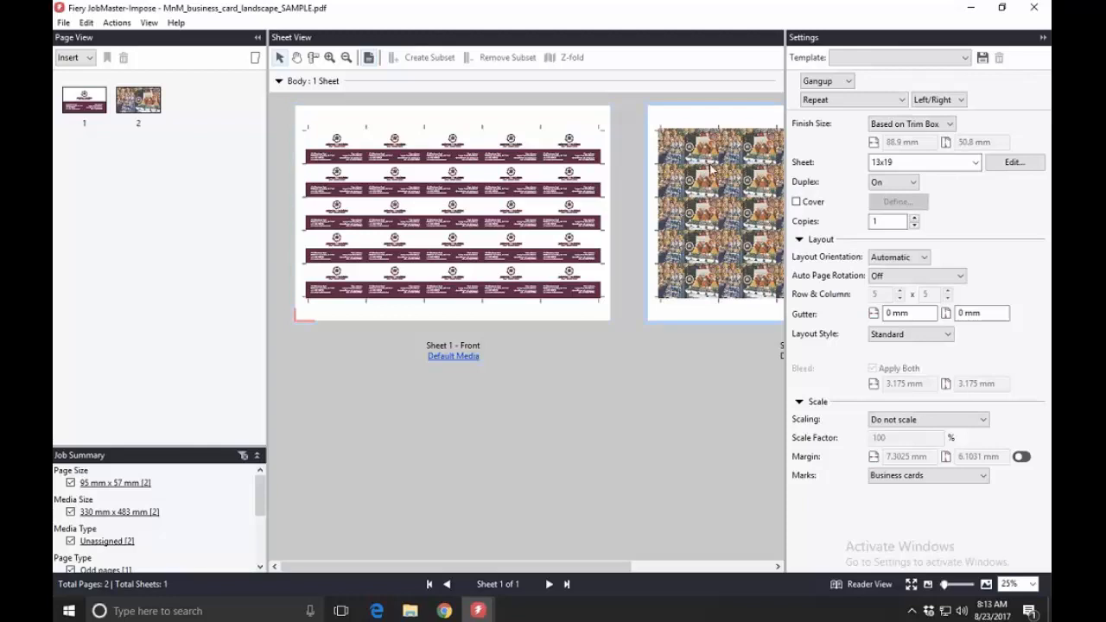
pyautogui.click(955, 163)
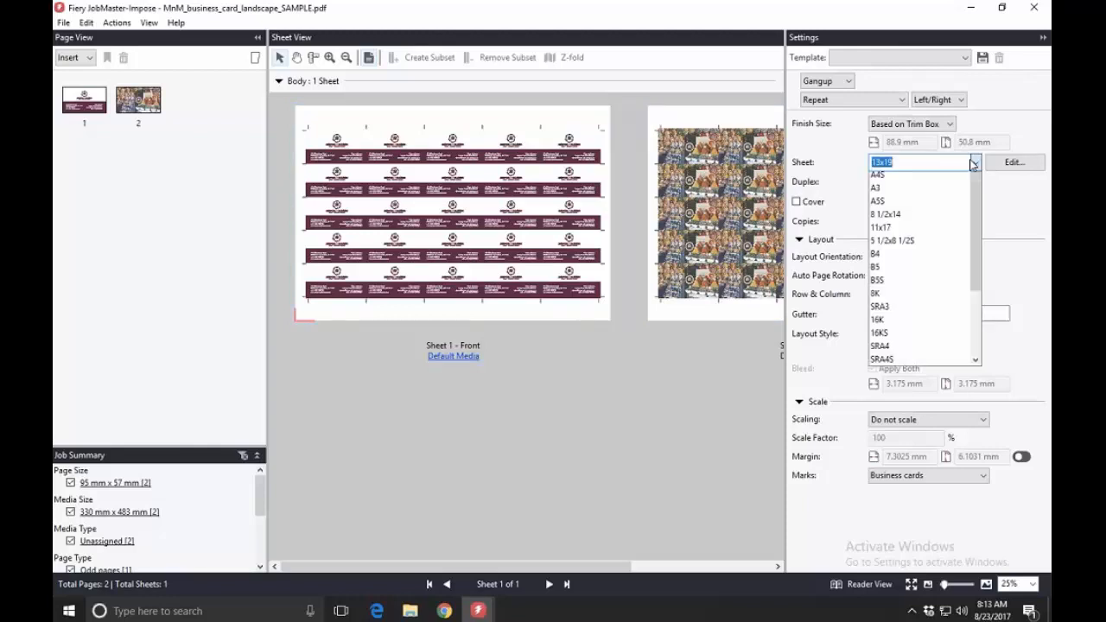
pyautogui.click(929, 191)
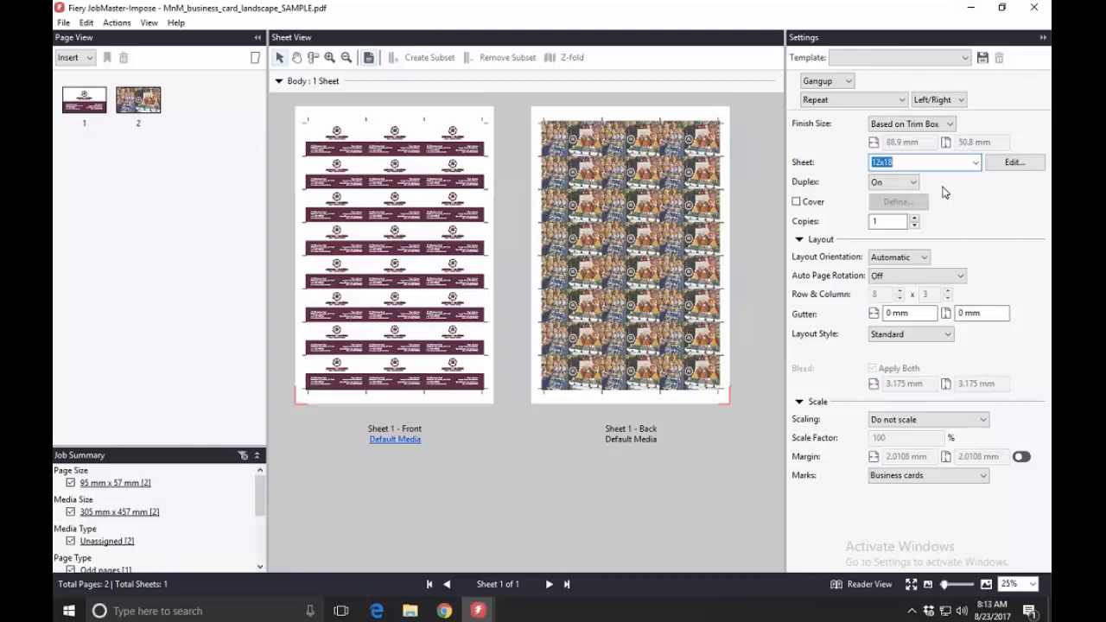
# Step: Look through the saved imposition templates down to the Gangup group with 12x18 Gangup Repeat
pyautogui.click(965, 61)
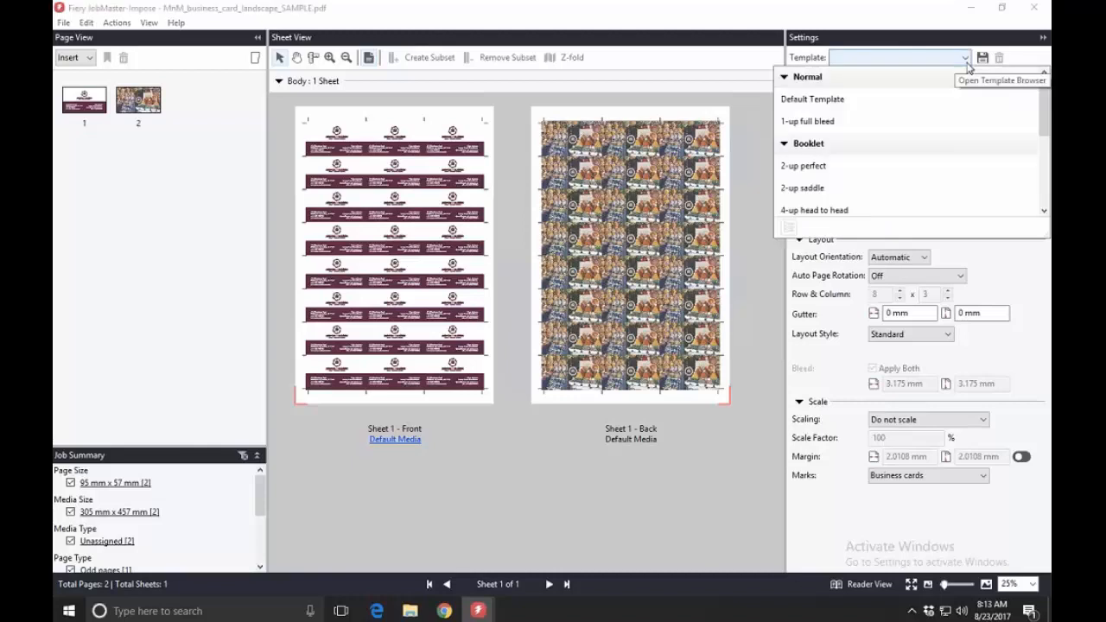
pyautogui.moveTo(1047, 107); pyautogui.dragTo(1044, 178)
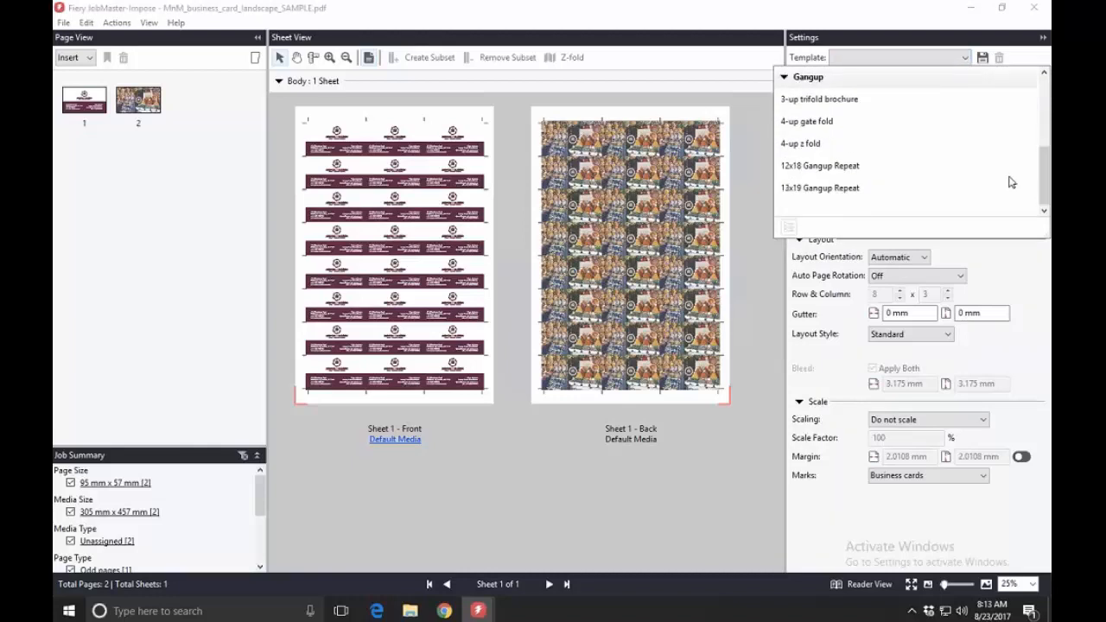
pyautogui.click(858, 169)
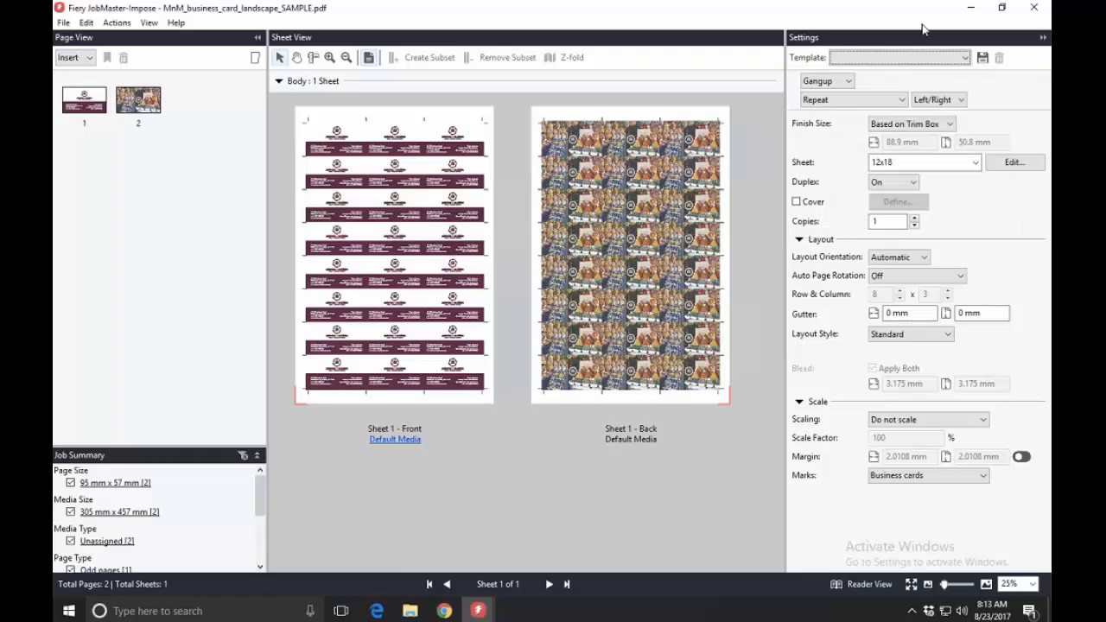
# Step: Check the available save locations for the imposed job, and close it without saving
pyautogui.click(1032, 8)
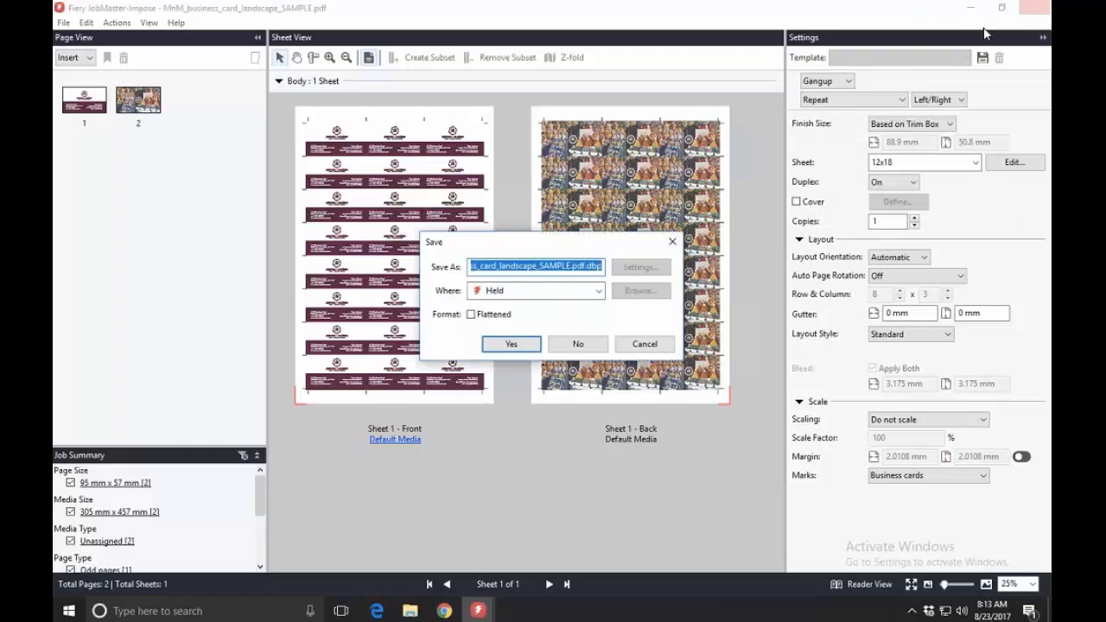
pyautogui.click(591, 300)
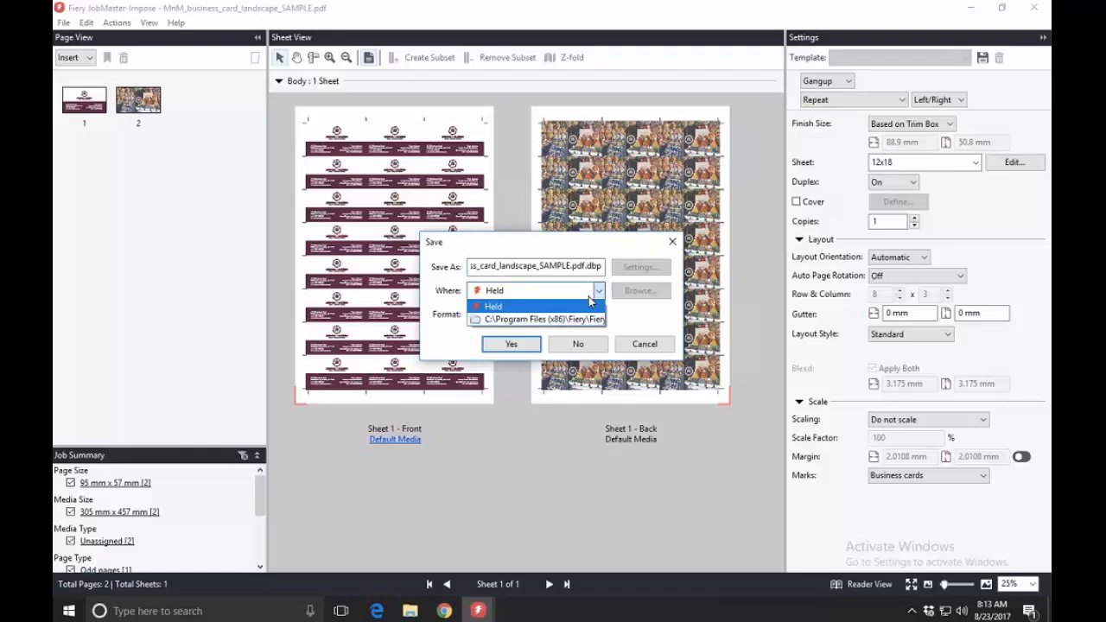
pyautogui.click(605, 292)
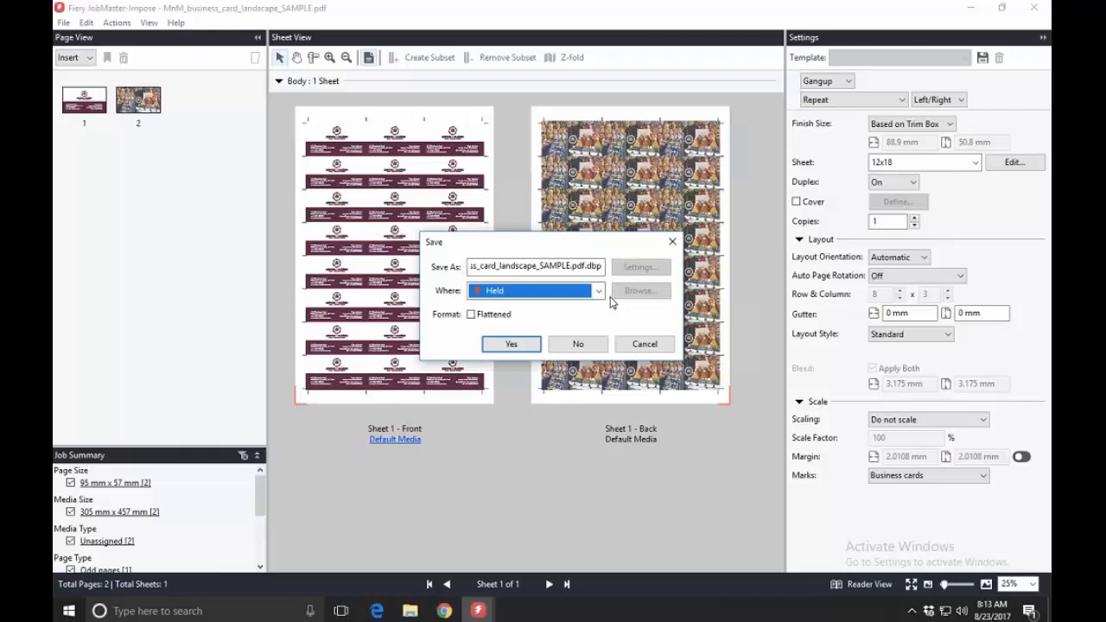
pyautogui.click(587, 344)
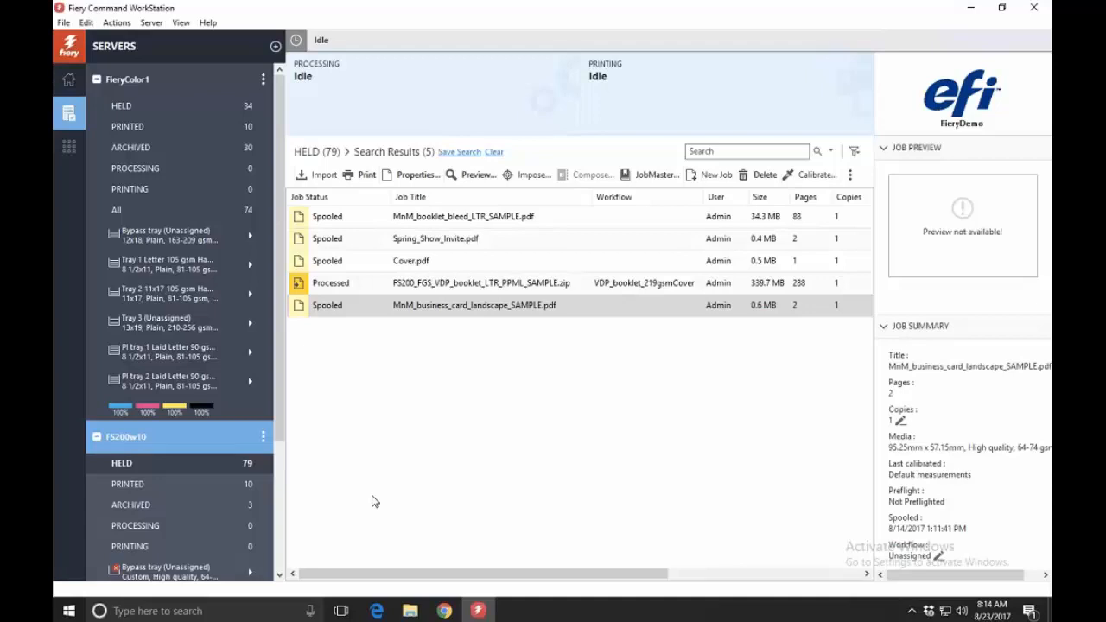
# Step: Bring up the "gangup automation by media size" folder over the desktop and move the 12x18 Gangup Repeat hot folder beside it
pyautogui.click(404, 614)
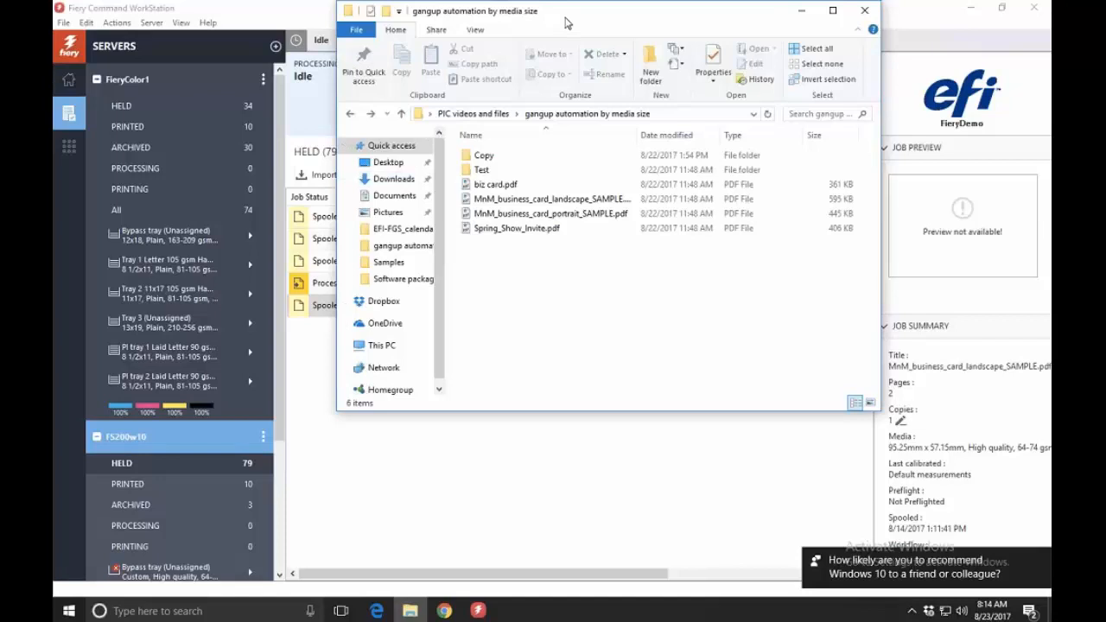
pyautogui.click(970, 10)
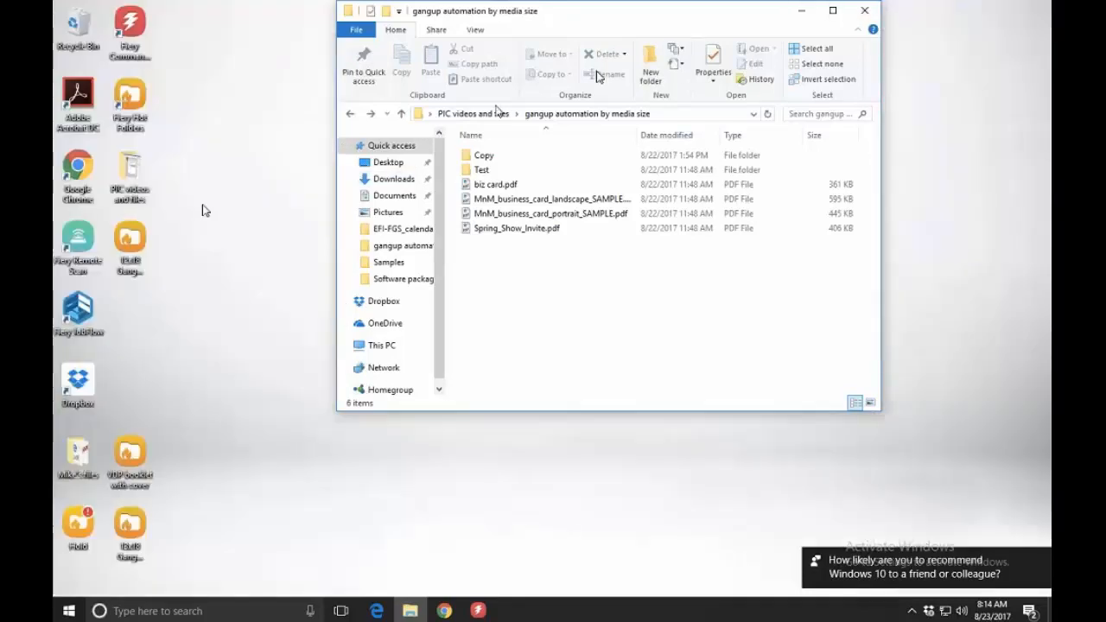
pyautogui.moveTo(135, 235); pyautogui.dragTo(240, 134)
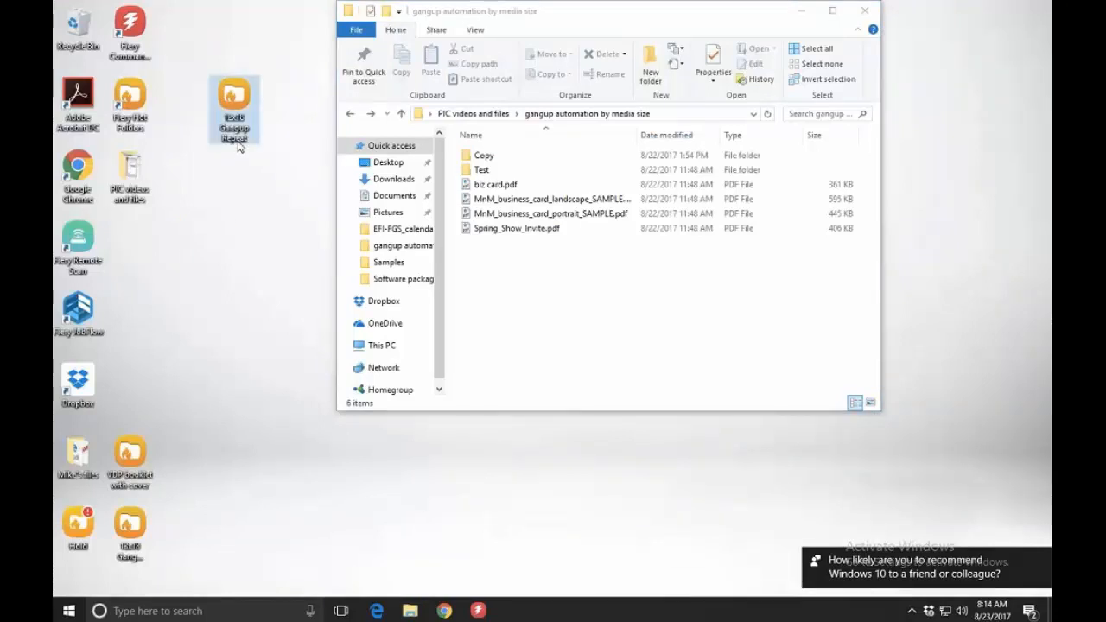
# Step: Move all four PDF files, from biz card.pdf to Spring_Show_Invite.pdf, into the 12x18 Gangup Repeat hot folder
pyautogui.click(482, 184)
pyautogui.keyDown('shift'); pyautogui.click(501, 227); pyautogui.keyUp('shift')
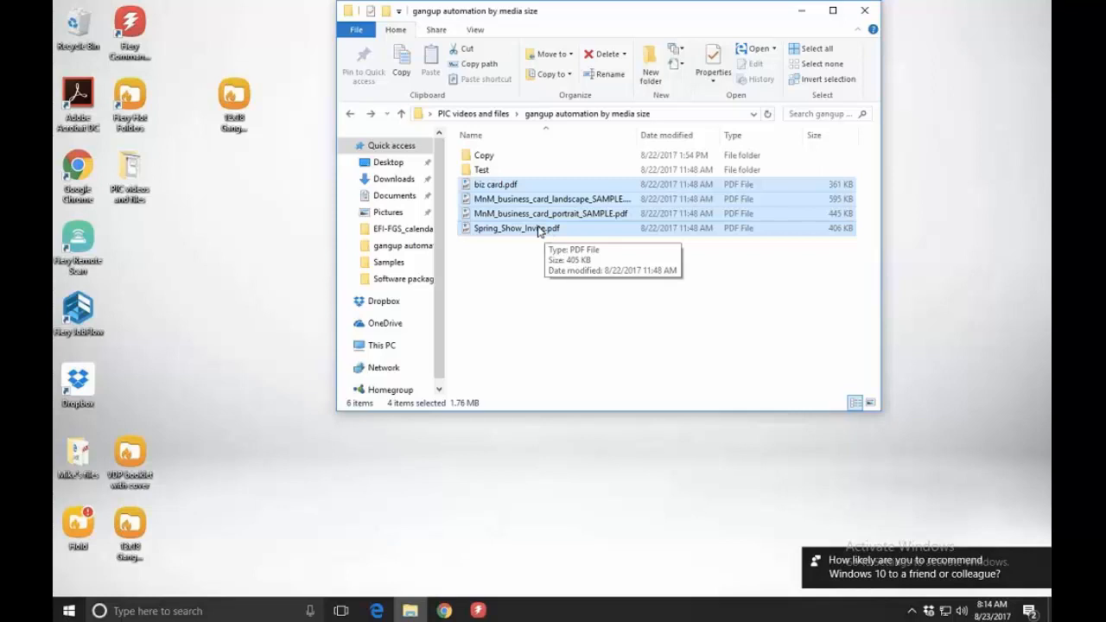
pyautogui.moveTo(544, 231); pyautogui.dragTo(237, 118)
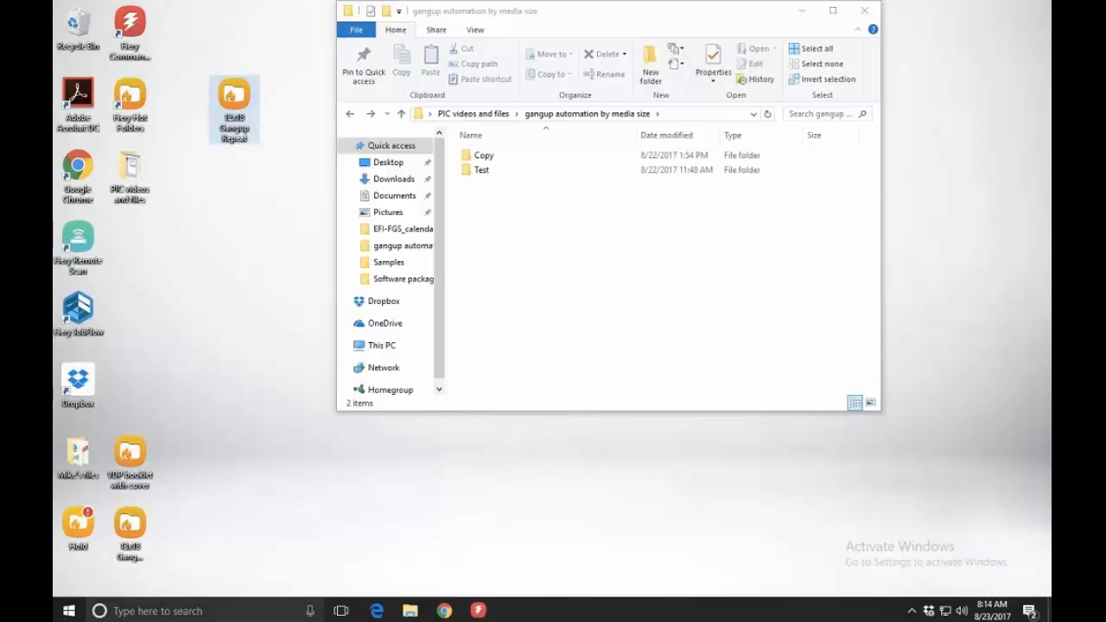
# Step: Switch to the Fiery Hot Folders console, open the settings of 12x18 Gangup Repeat and examine the available job actions
pyautogui.doubleClick(131, 99)
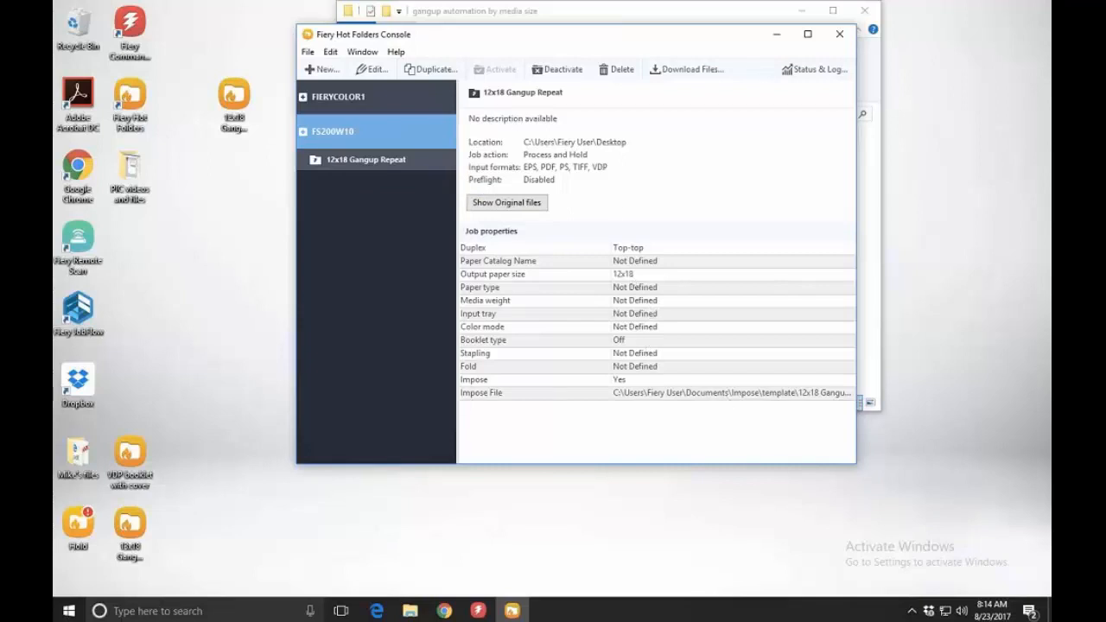
pyautogui.moveTo(885, 342); pyautogui.dragTo(981, 342)
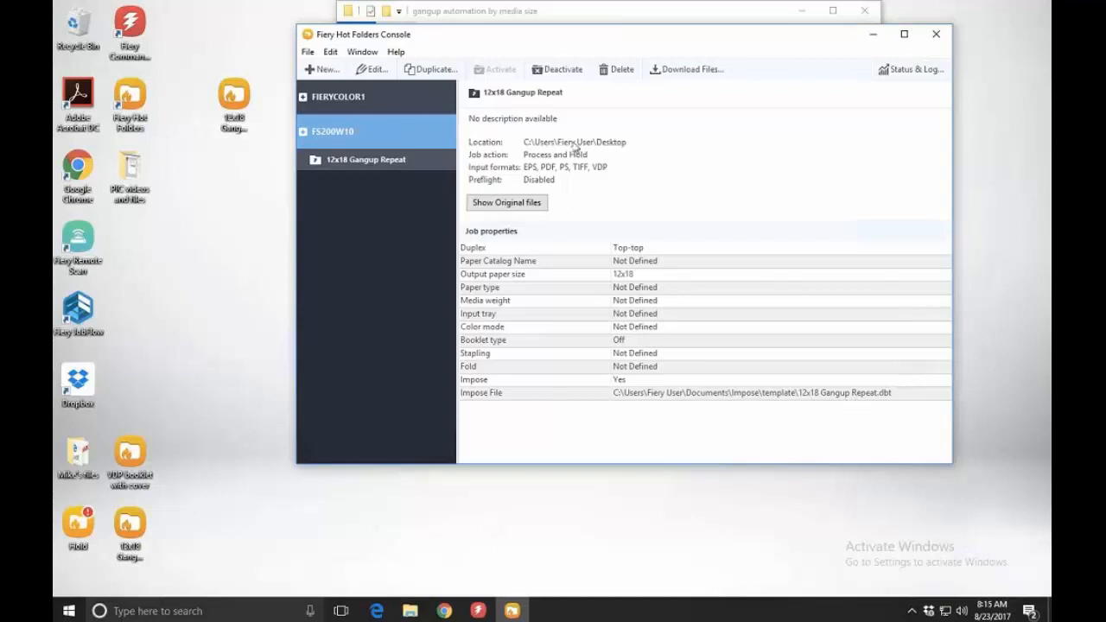
pyautogui.click(371, 70)
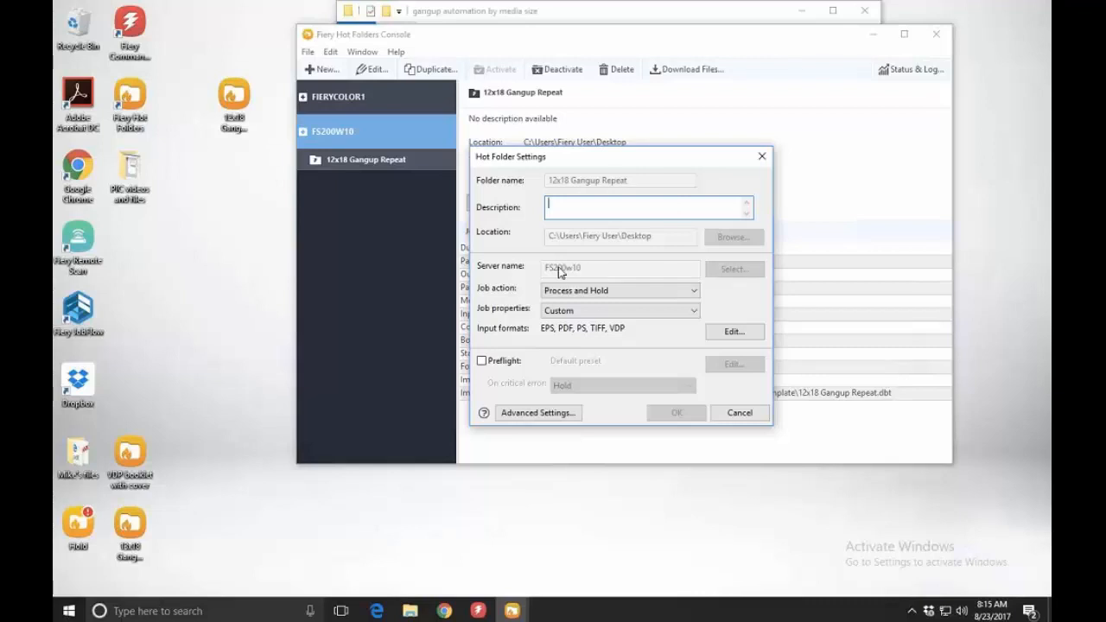
pyautogui.click(609, 291)
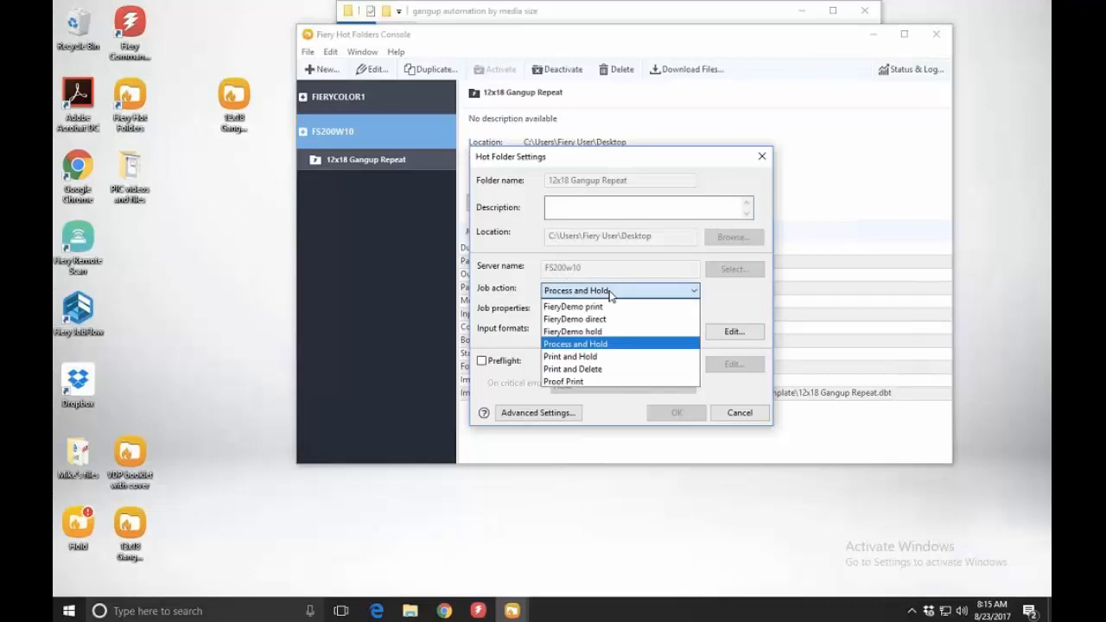
pyautogui.click(610, 294)
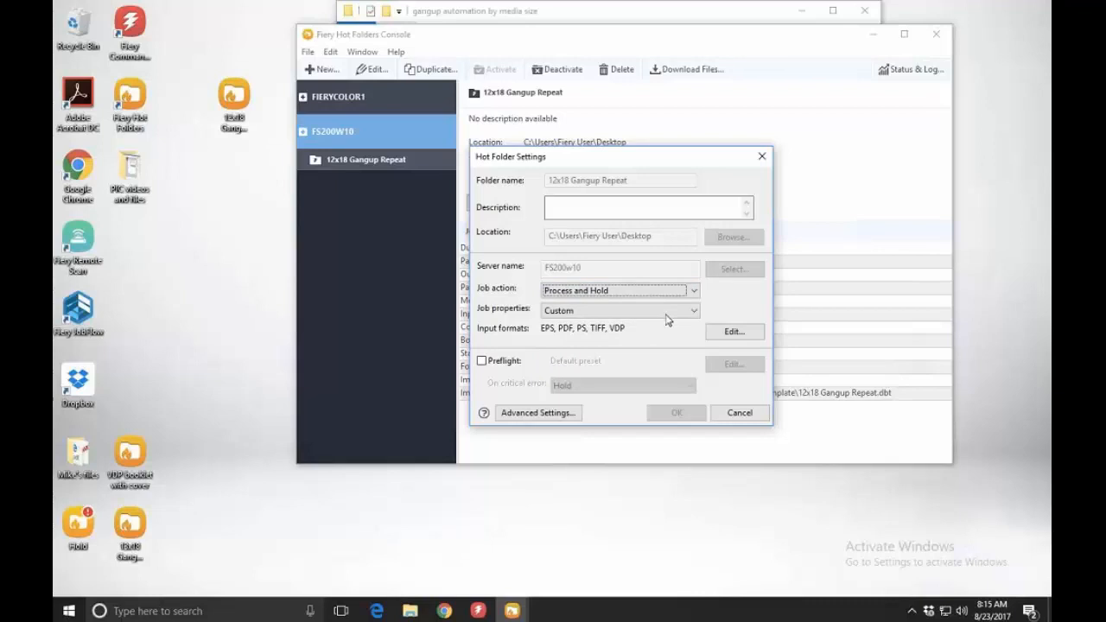
# Step: Examine the hot folder's defined job properties and its impose layout templates, and close the settings without saving
pyautogui.click(634, 314)
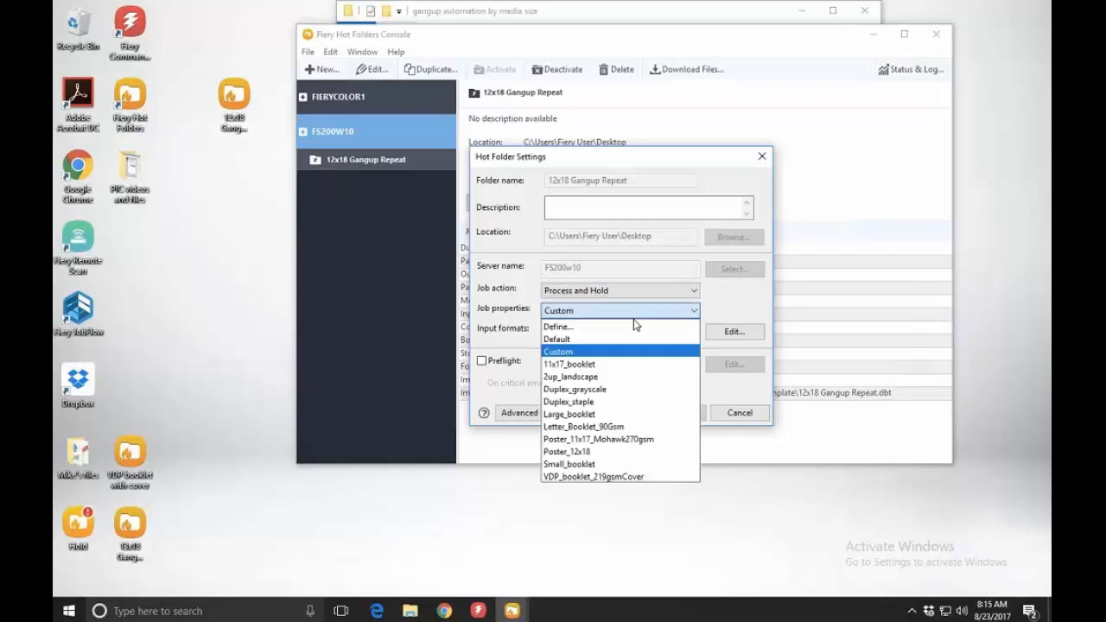
pyautogui.click(568, 327)
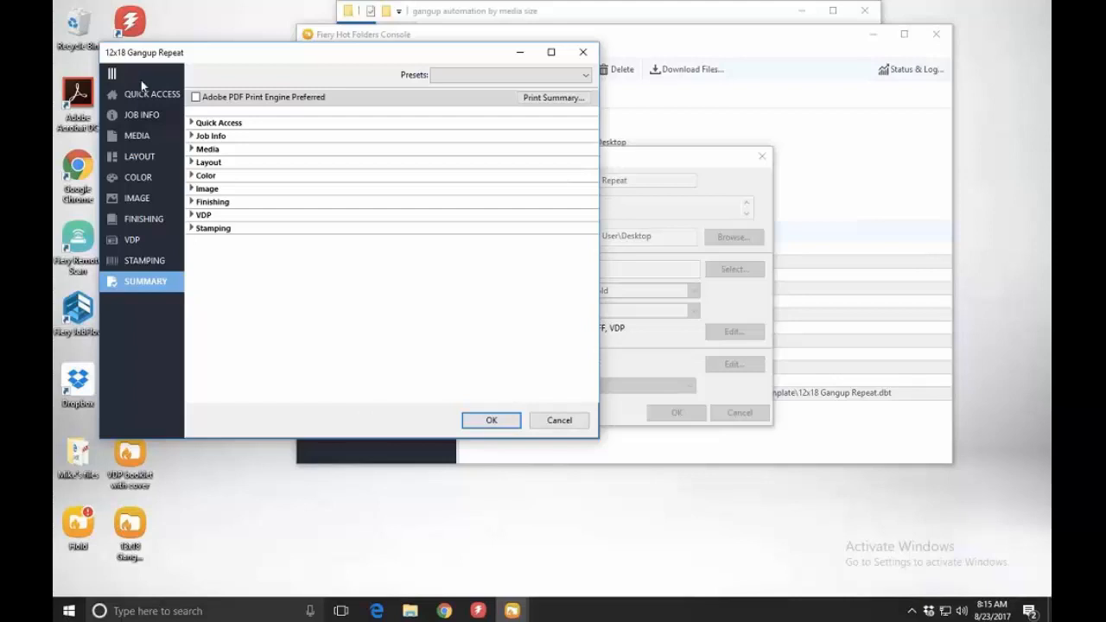
pyautogui.click(150, 160)
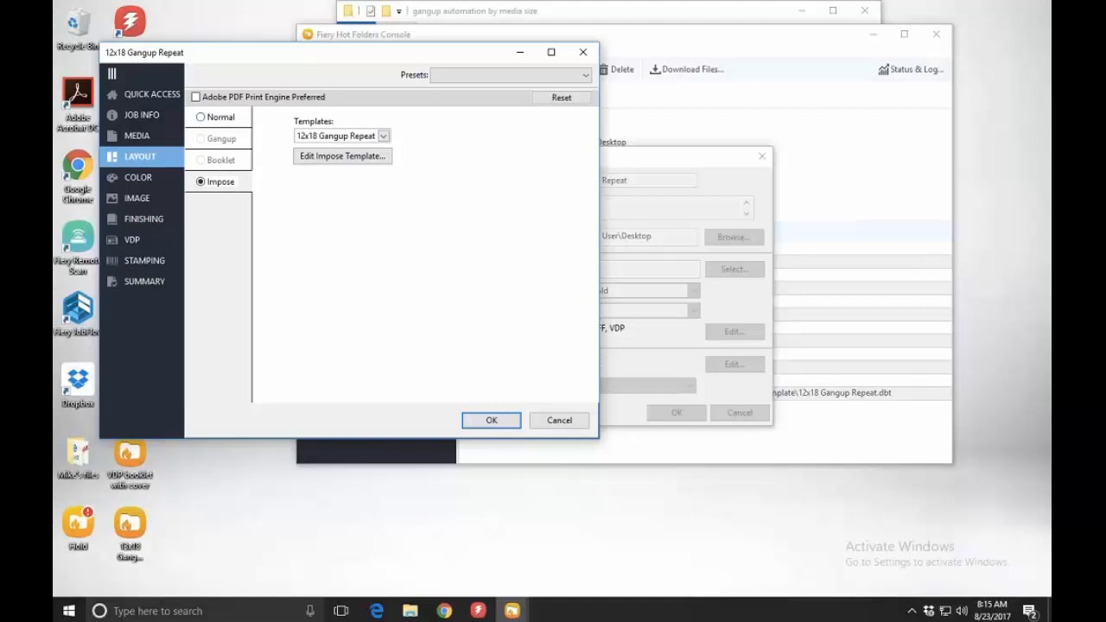
pyautogui.click(383, 136)
pyautogui.scroll(-5, 544, 216)
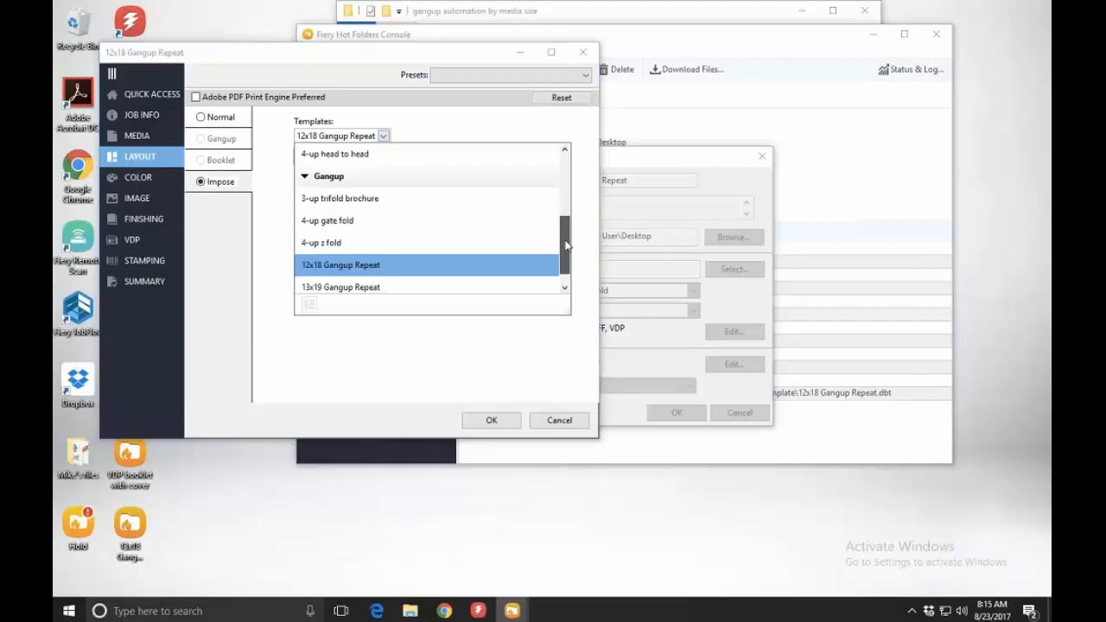
pyautogui.moveTo(565, 248); pyautogui.dragTo(566, 198)
pyautogui.click(553, 358)
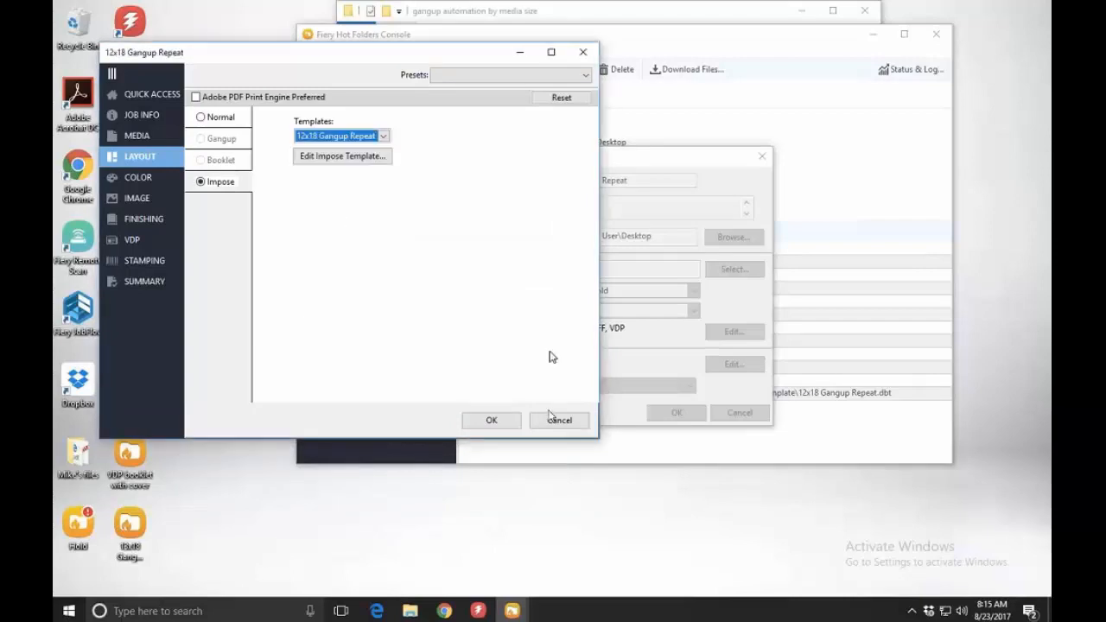
pyautogui.click(558, 420)
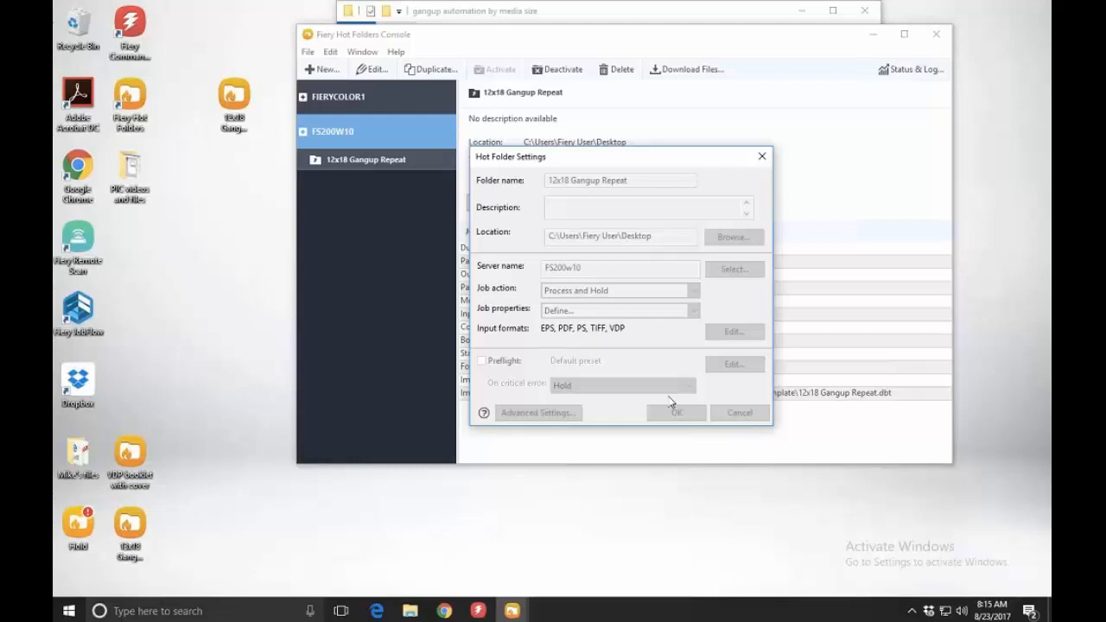
pyautogui.click(722, 414)
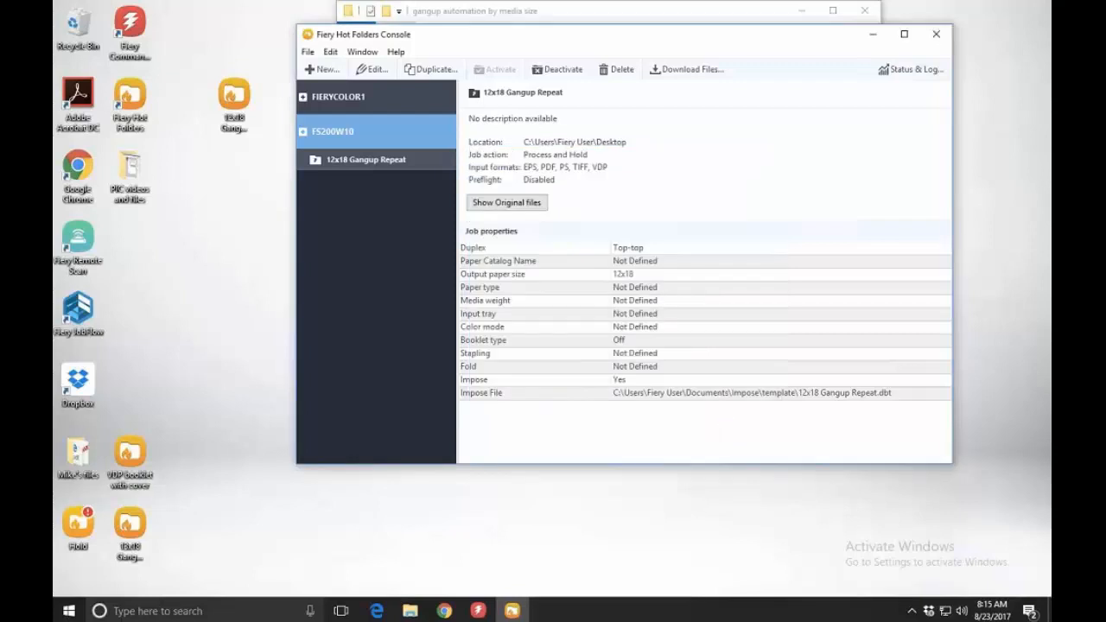
# Step: Switch to Fiery Command WorkStation and preview the processed jobs biz card, MnM_business_card_landscape_SAMPLE, MnM_business_card_portrait_SAMPLE and Spring_Show_Invite
pyautogui.click(477, 610)
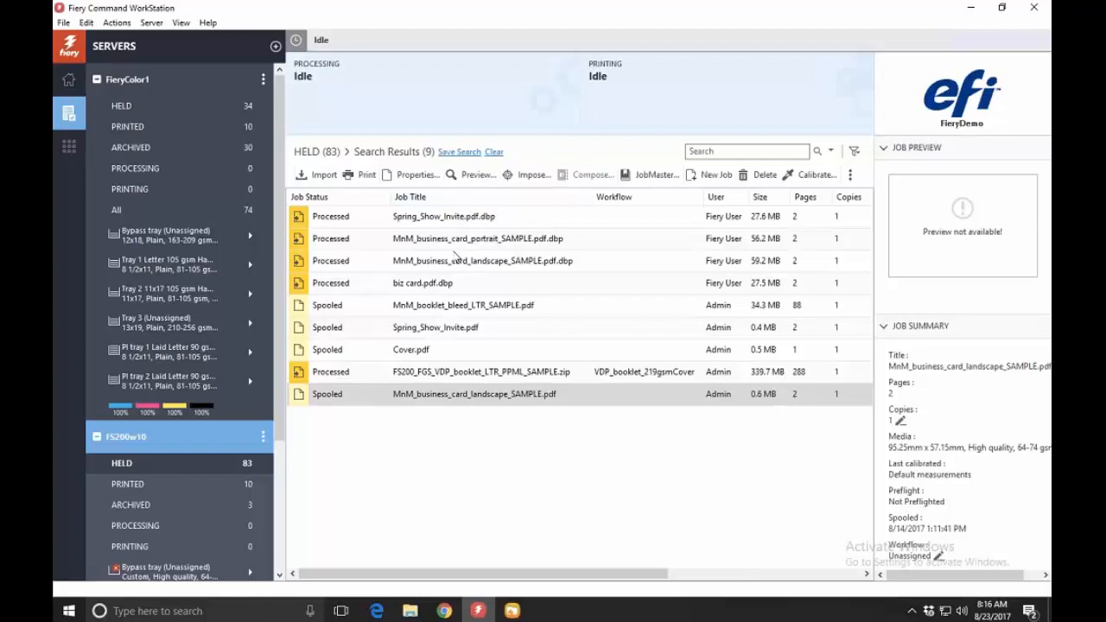
pyautogui.click(473, 285)
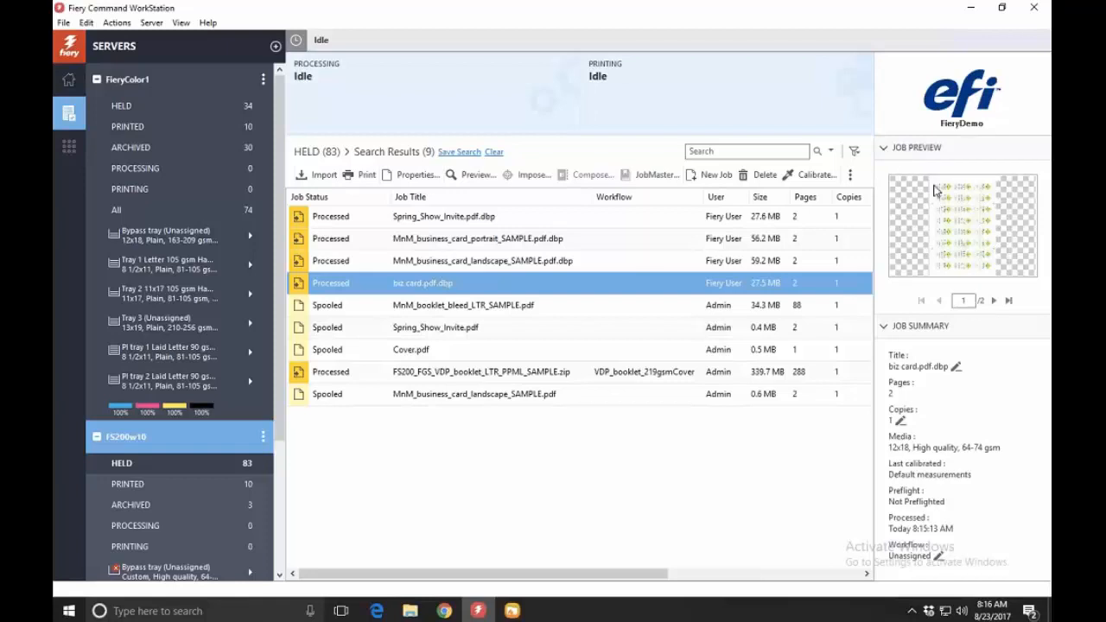
pyautogui.click(626, 264)
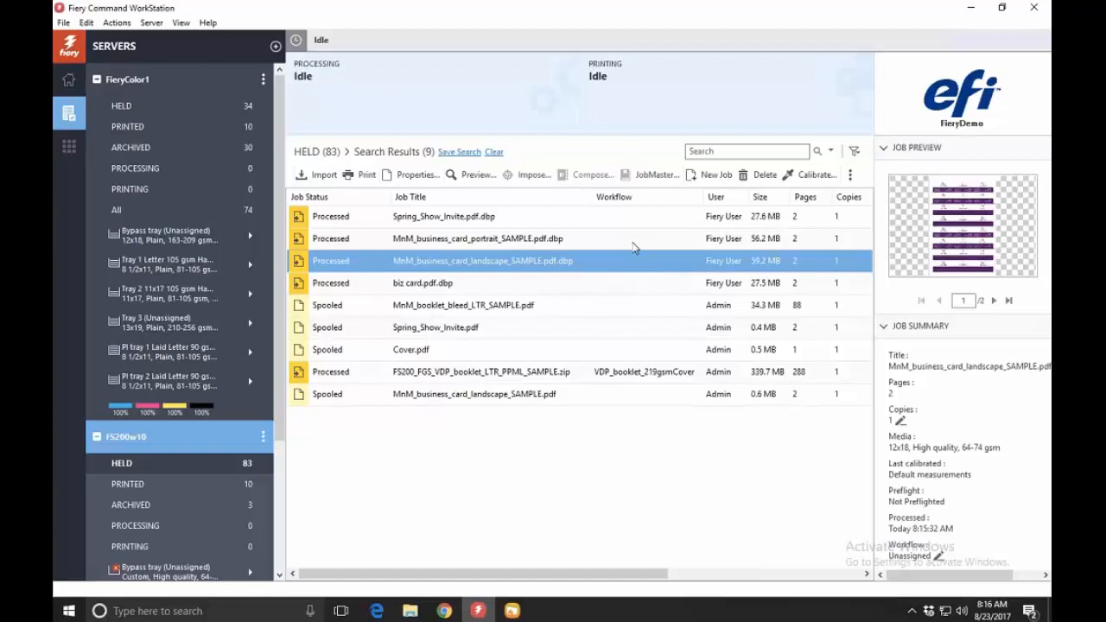
pyautogui.click(631, 238)
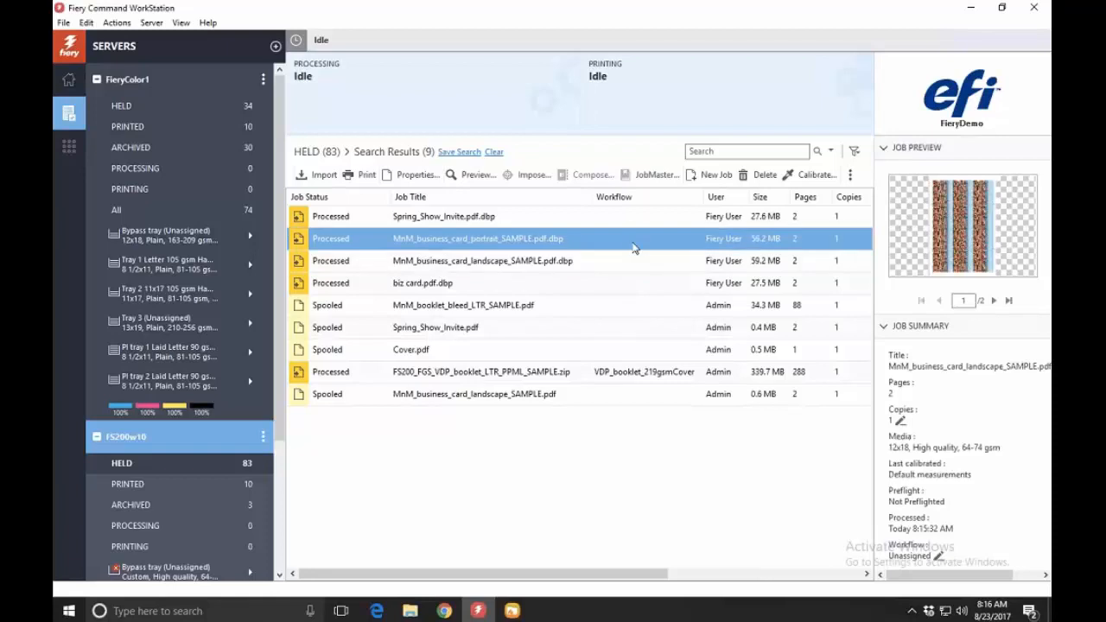
pyautogui.click(631, 224)
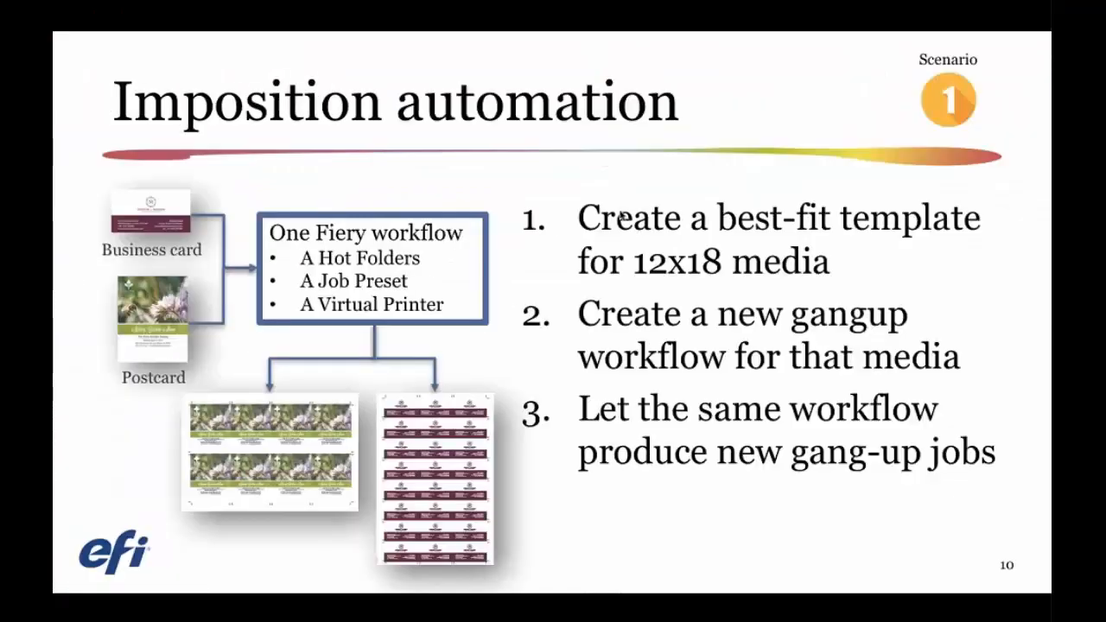
pyautogui.click(618, 215)
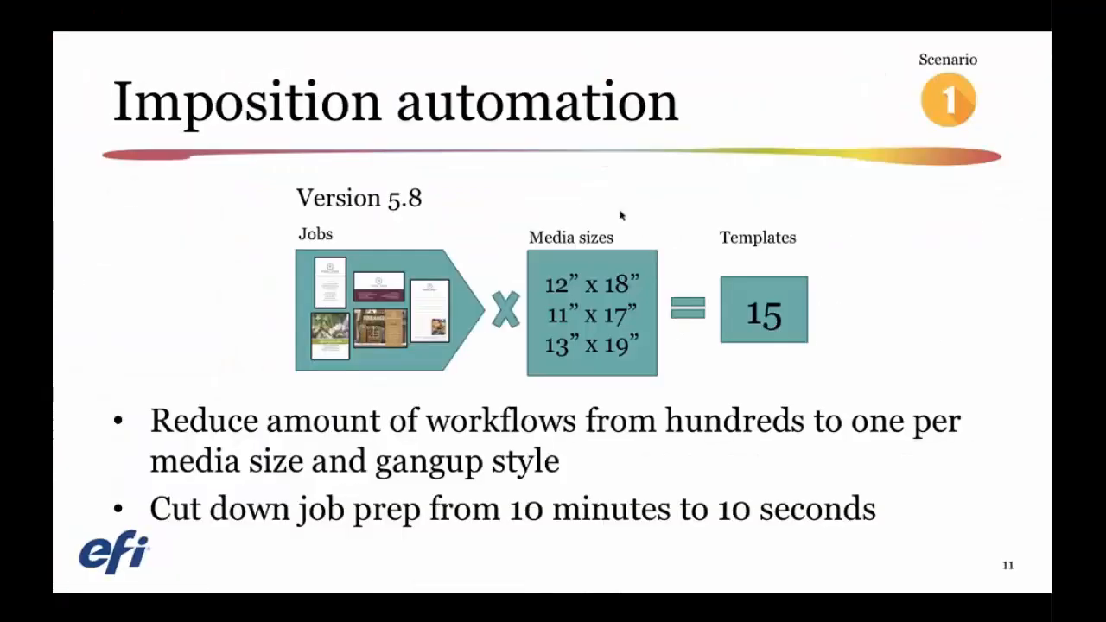
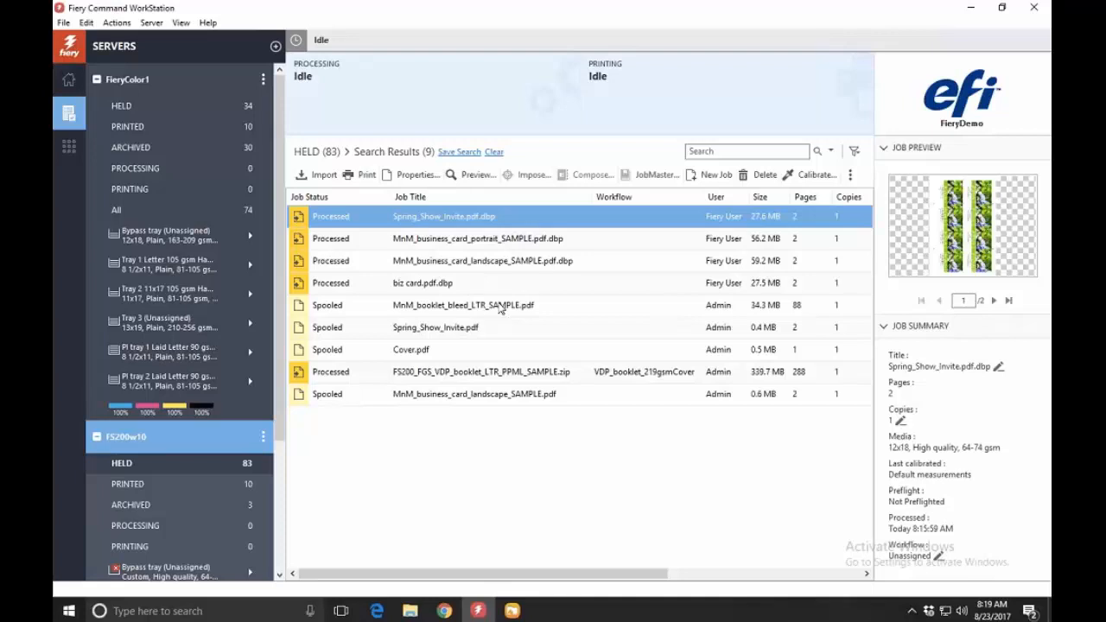
# Step: Open the held job MnM_booklet_bleed_LTR_SAMPLE.pdf for imposition
pyautogui.click(500, 309)
pyautogui.rightClick(500, 309)
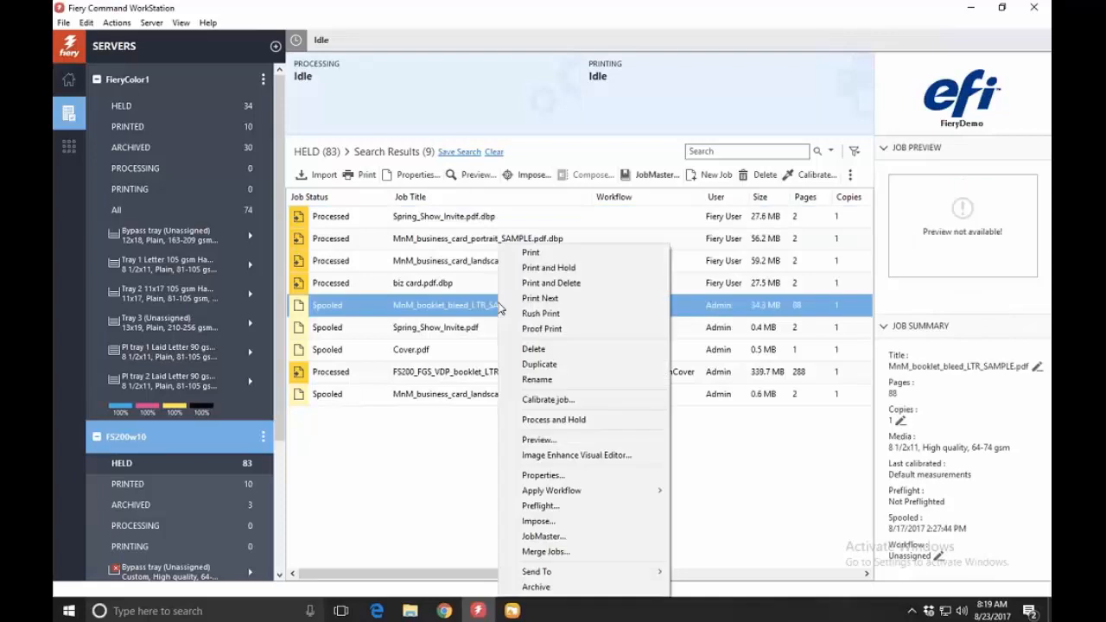
pyautogui.click(564, 521)
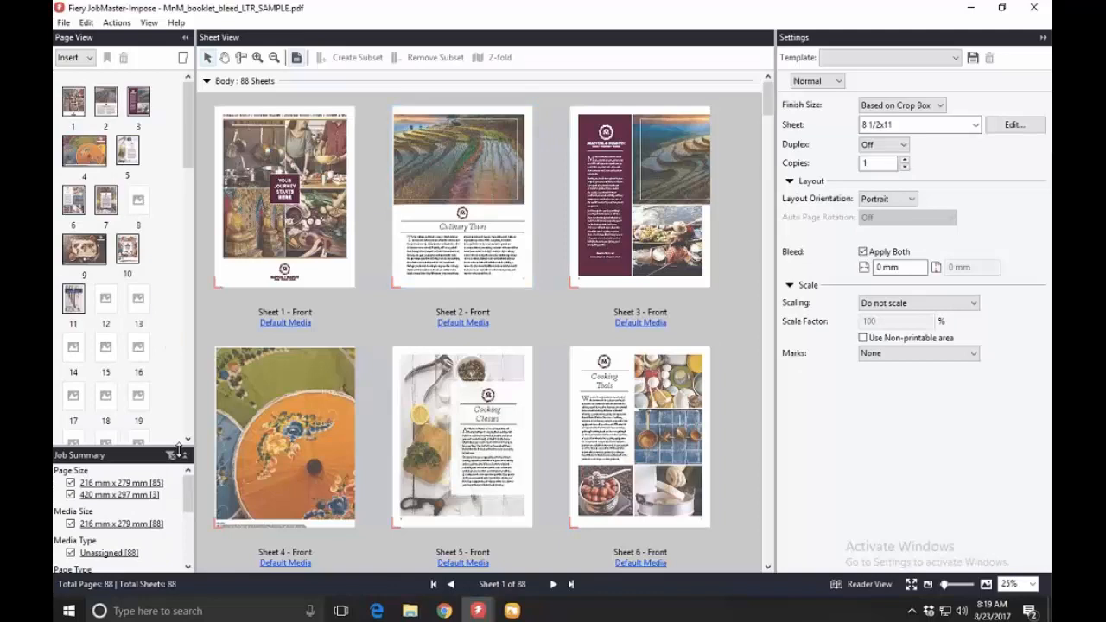
# Step: Enlarge the job summary, filter out the 216 mm x 279 mm pages to inspect the oversize ones, and show all pages in a wider page view
pyautogui.moveTo(181, 339); pyautogui.dragTo(179, 335)
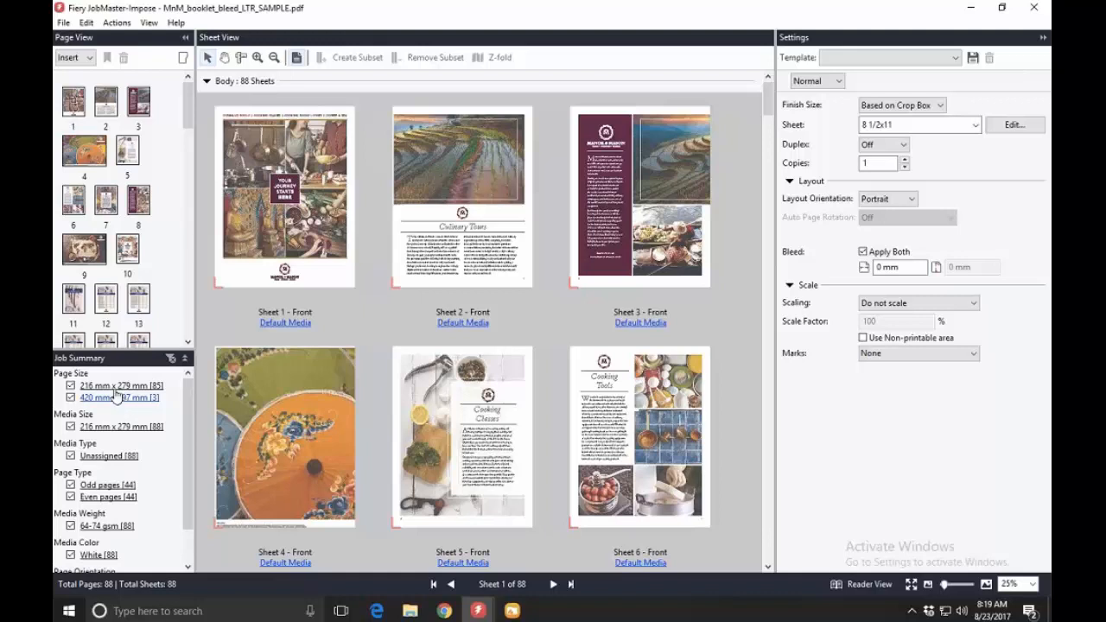
pyautogui.click(70, 386)
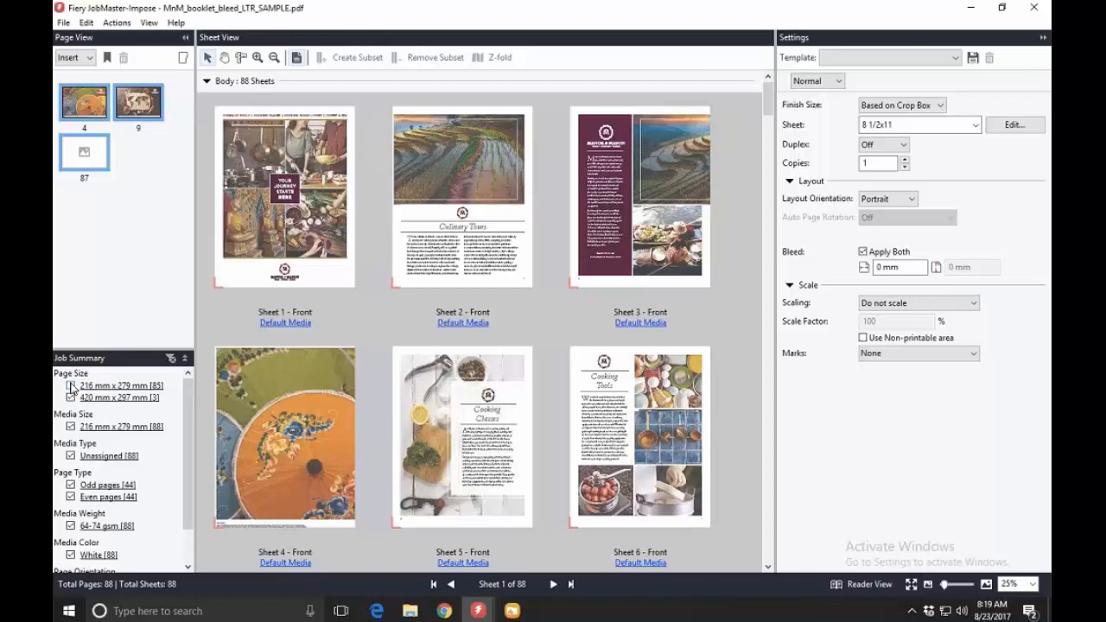
pyautogui.click(71, 386)
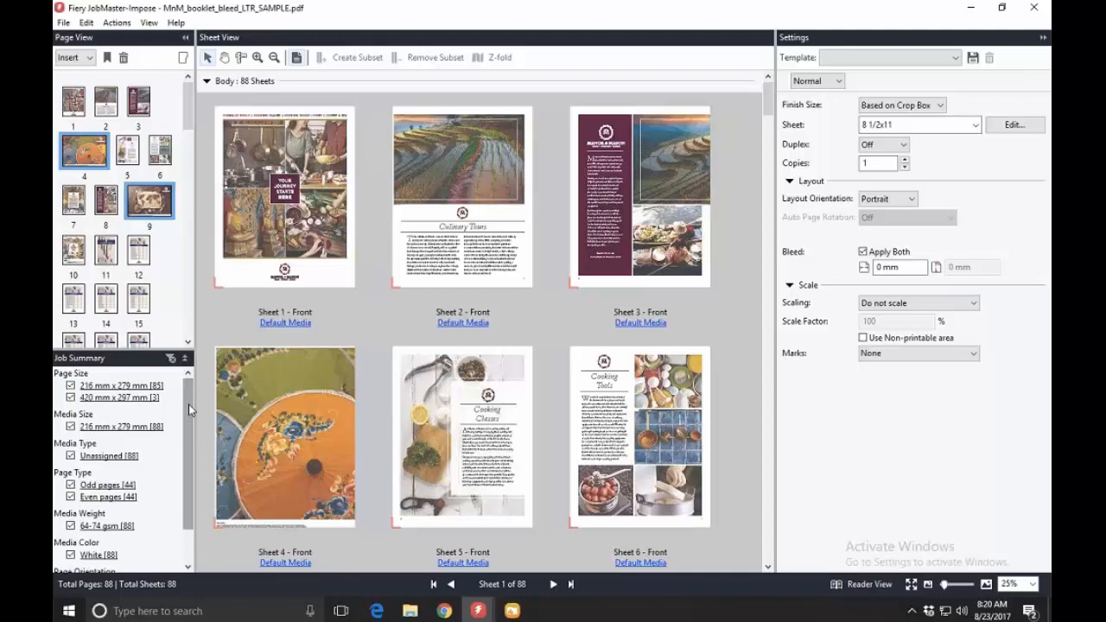
pyautogui.moveTo(194, 289); pyautogui.dragTo(314, 310)
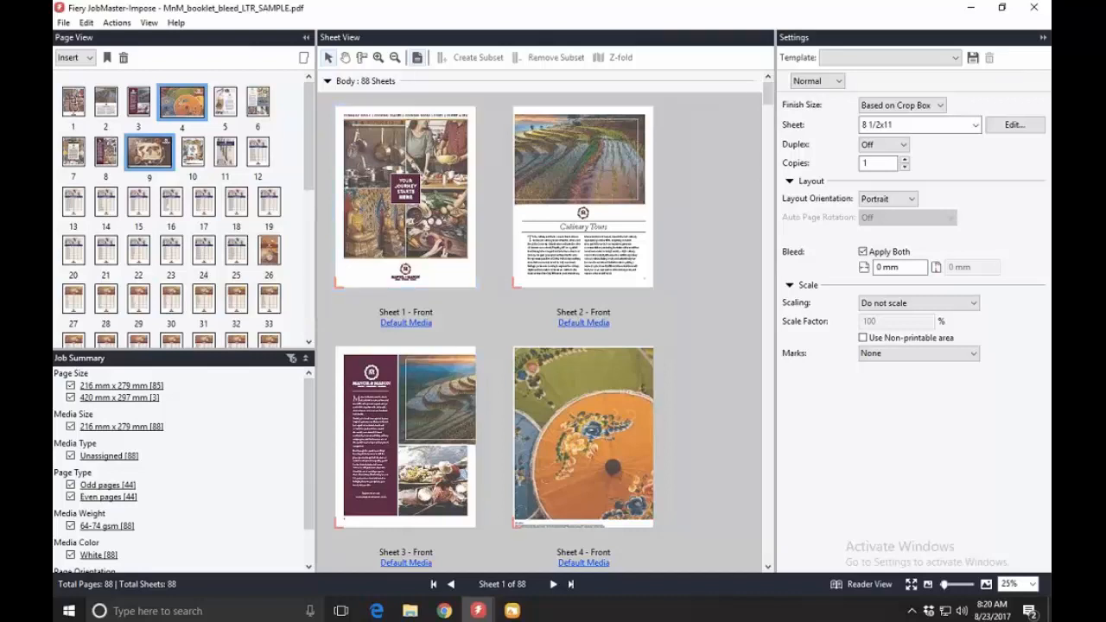
# Step: Set the imposition to Booklet on 11x17 sheets with landscape layout orientation, and narrow the page view to enlarge the sheet view
pyautogui.click(816, 80)
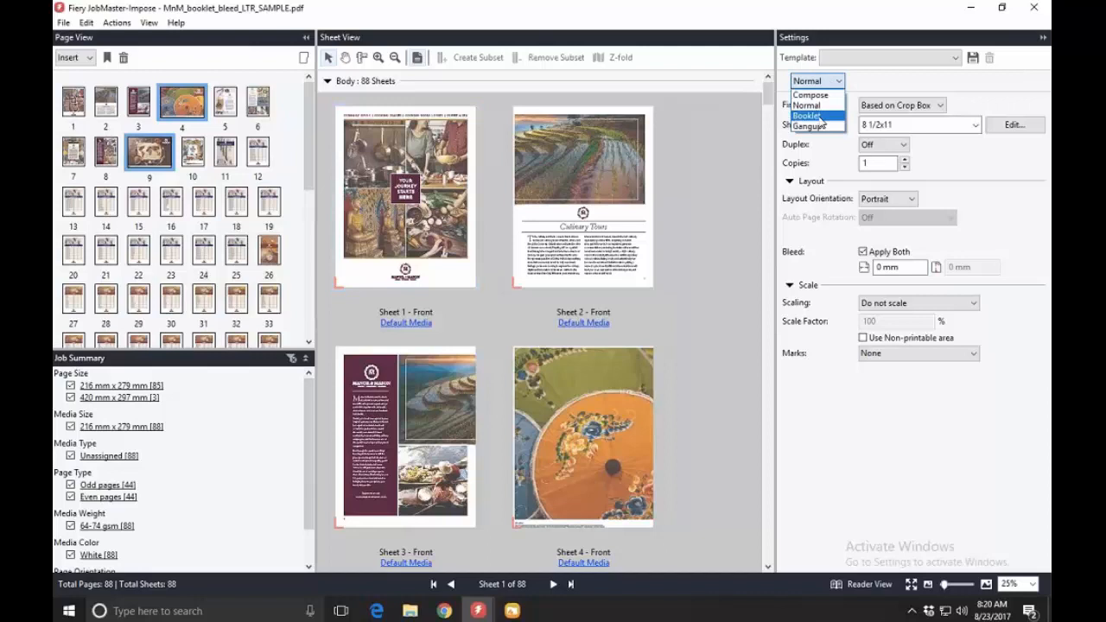
pyautogui.click(816, 117)
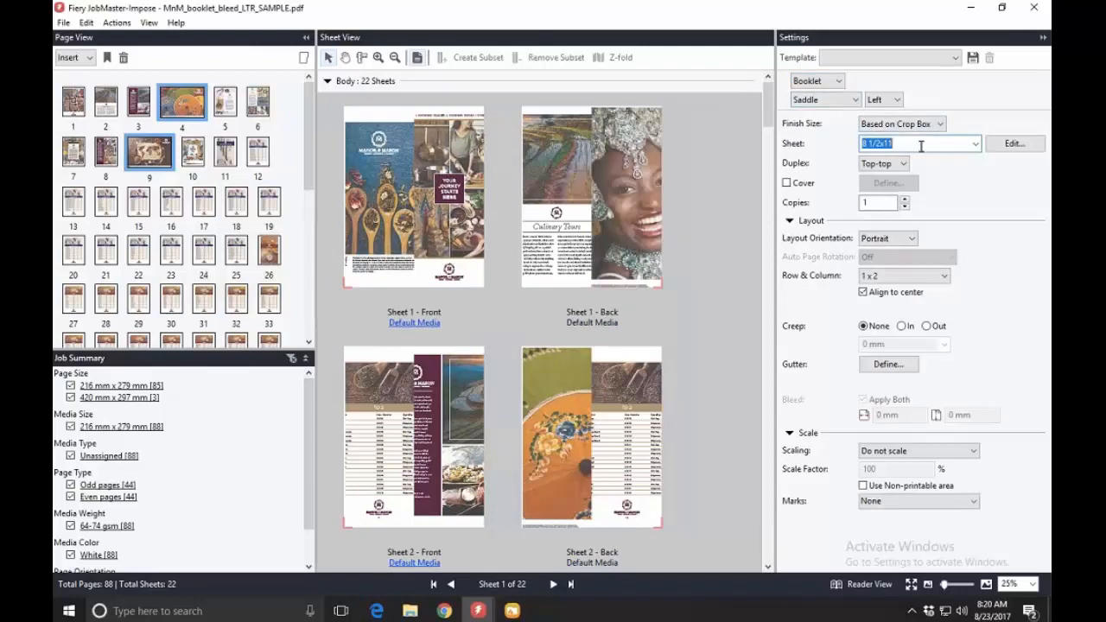
pyautogui.click(975, 144)
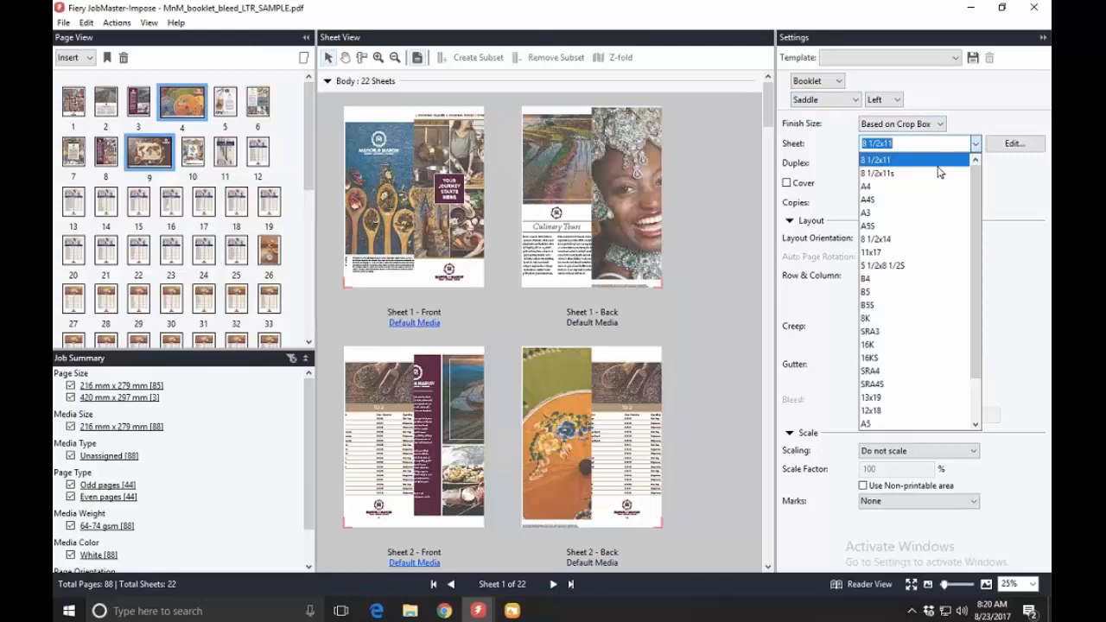
pyautogui.click(921, 252)
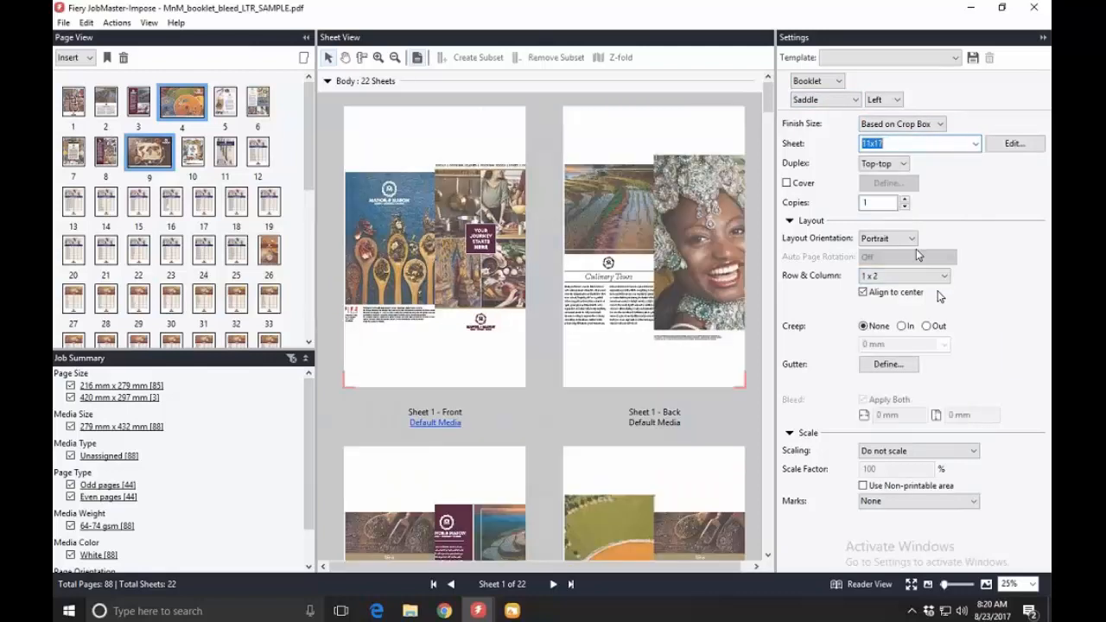
pyautogui.click(911, 240)
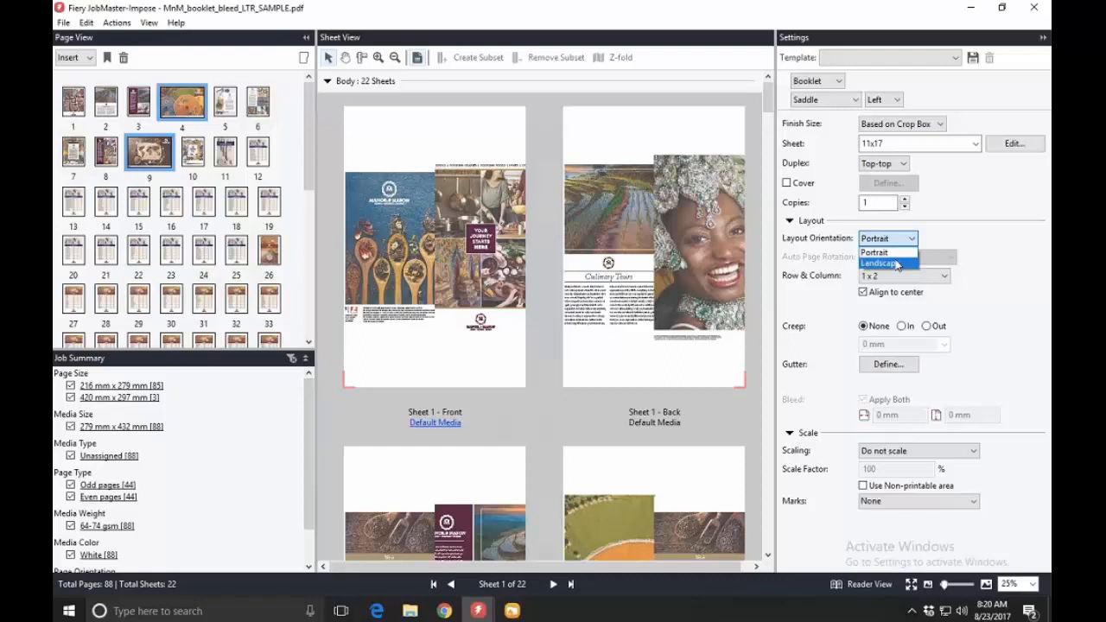
pyautogui.click(898, 262)
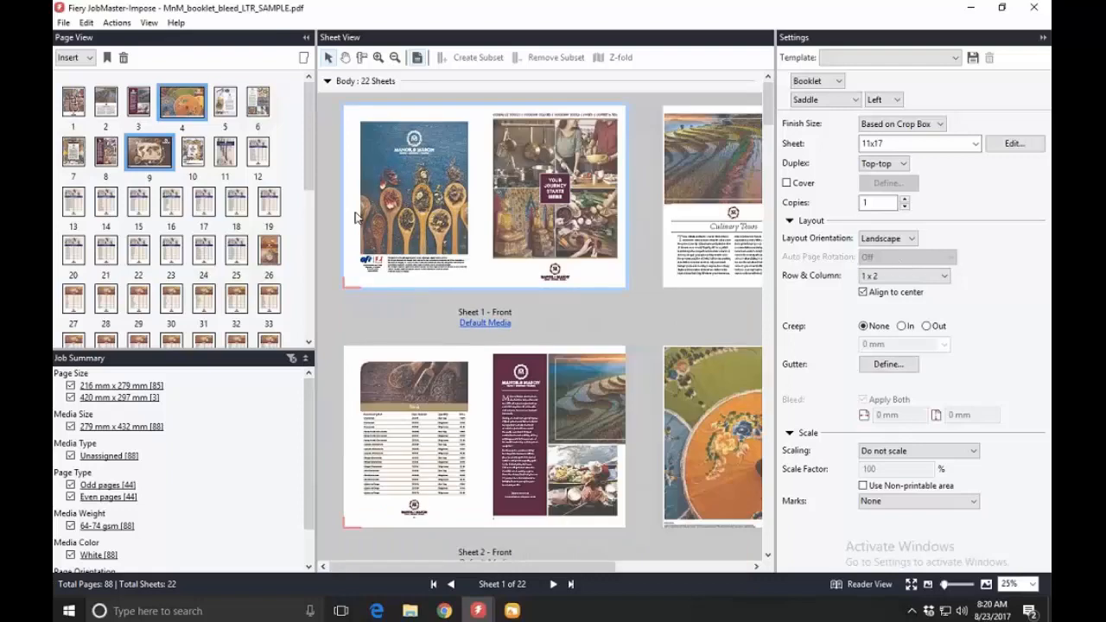
pyautogui.moveTo(313, 217); pyautogui.dragTo(231, 217)
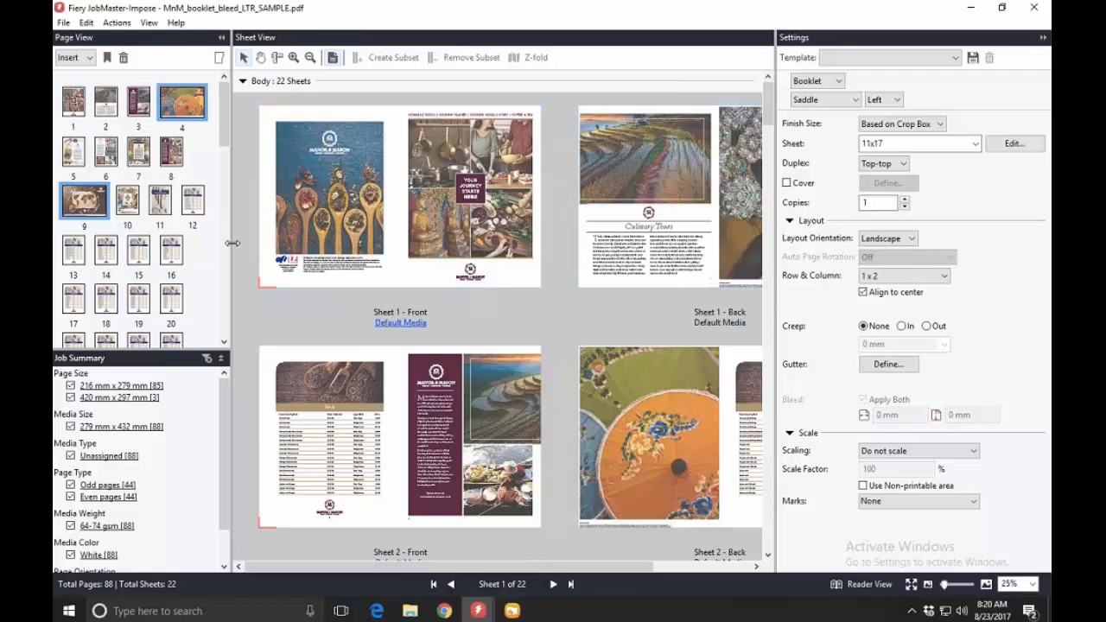
pyautogui.moveTo(231, 243); pyautogui.dragTo(185, 247)
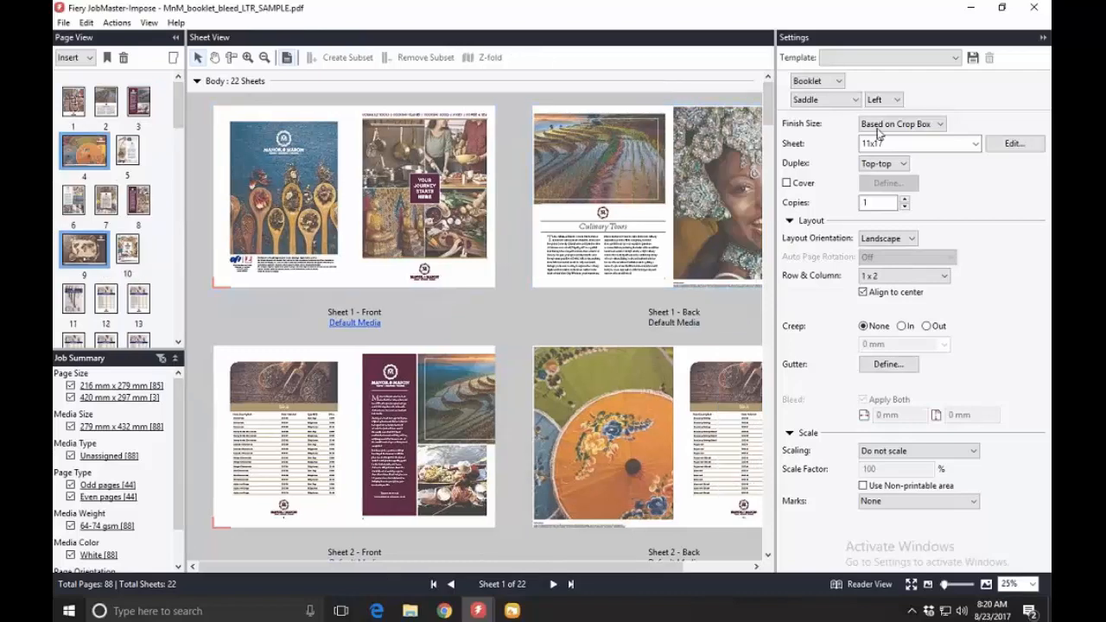
# Step: Switch to a User Defined finish size with Clockwise 90° auto page rotation and Fit finish size proportionally scaling
pyautogui.click(937, 126)
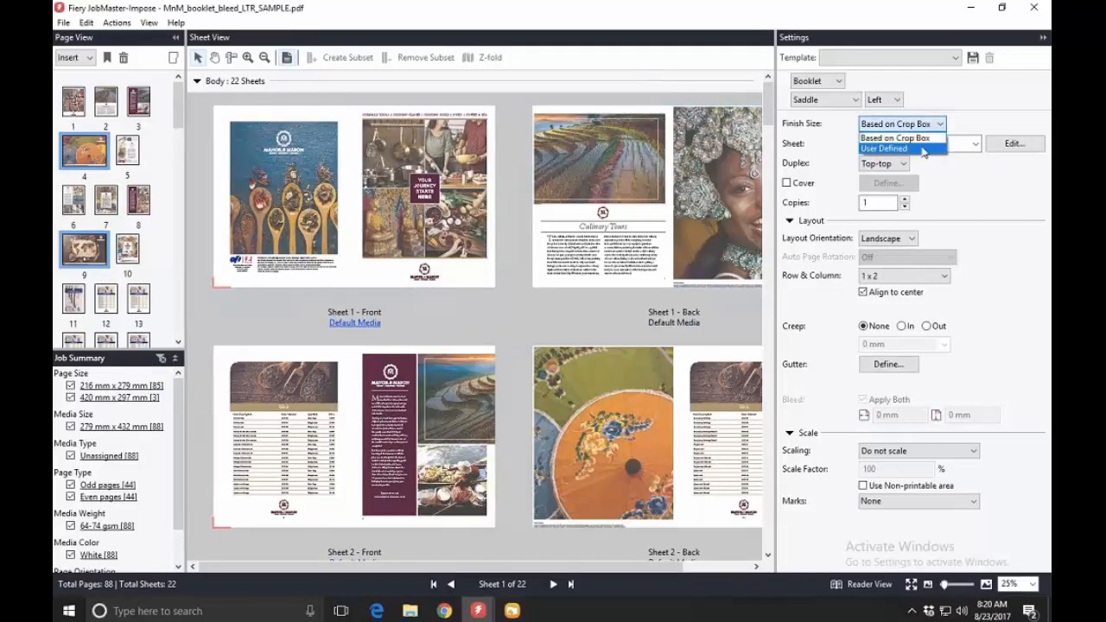
pyautogui.click(923, 146)
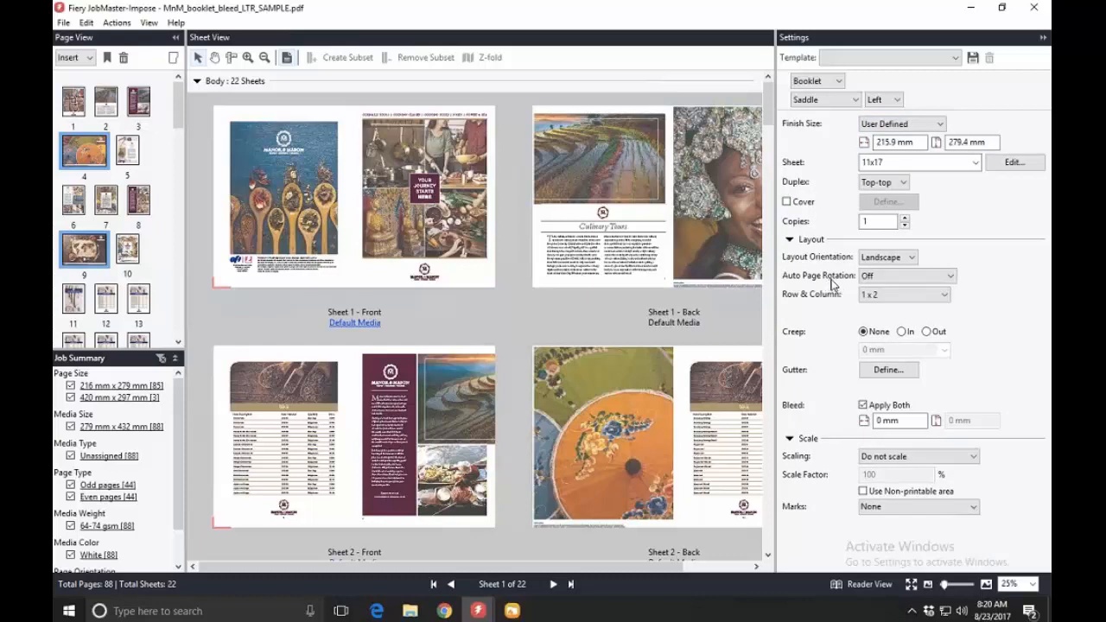
pyautogui.click(909, 275)
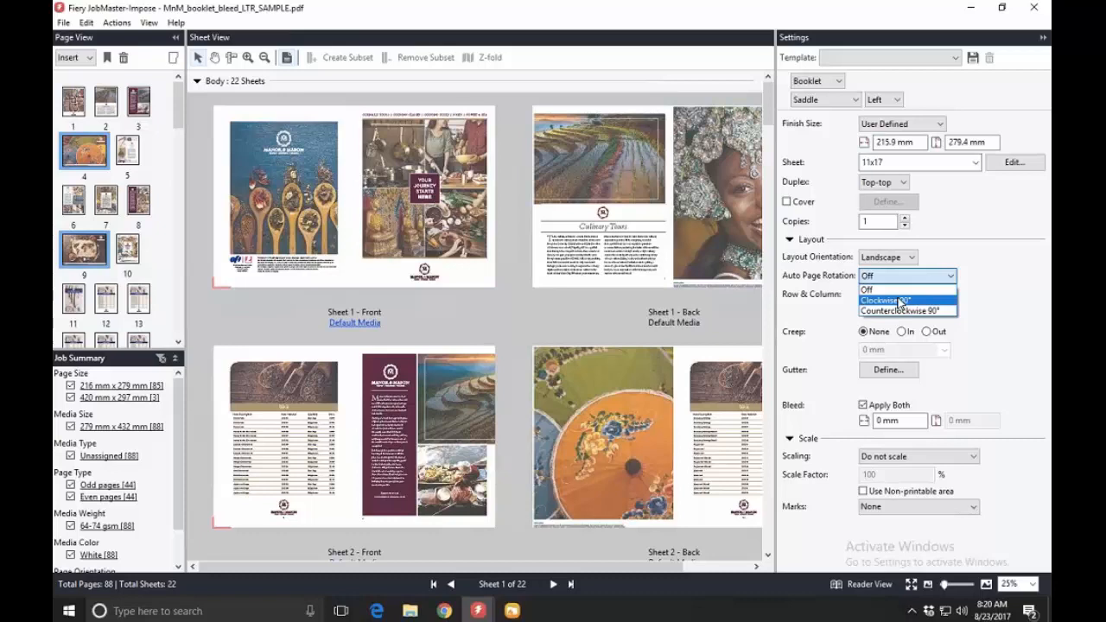
pyautogui.click(901, 301)
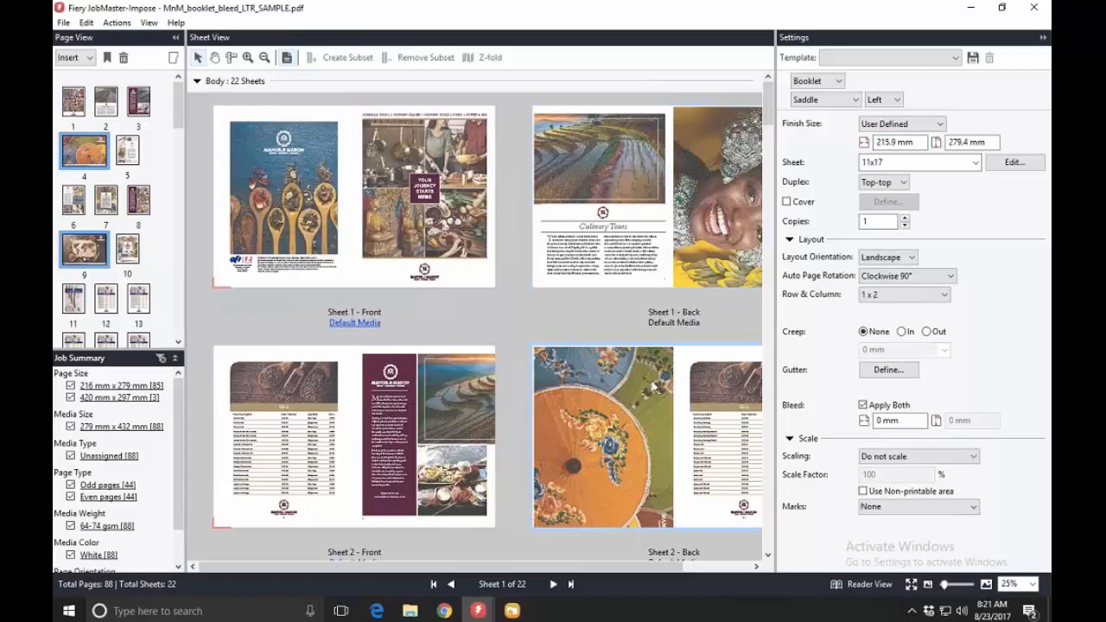
pyautogui.click(931, 460)
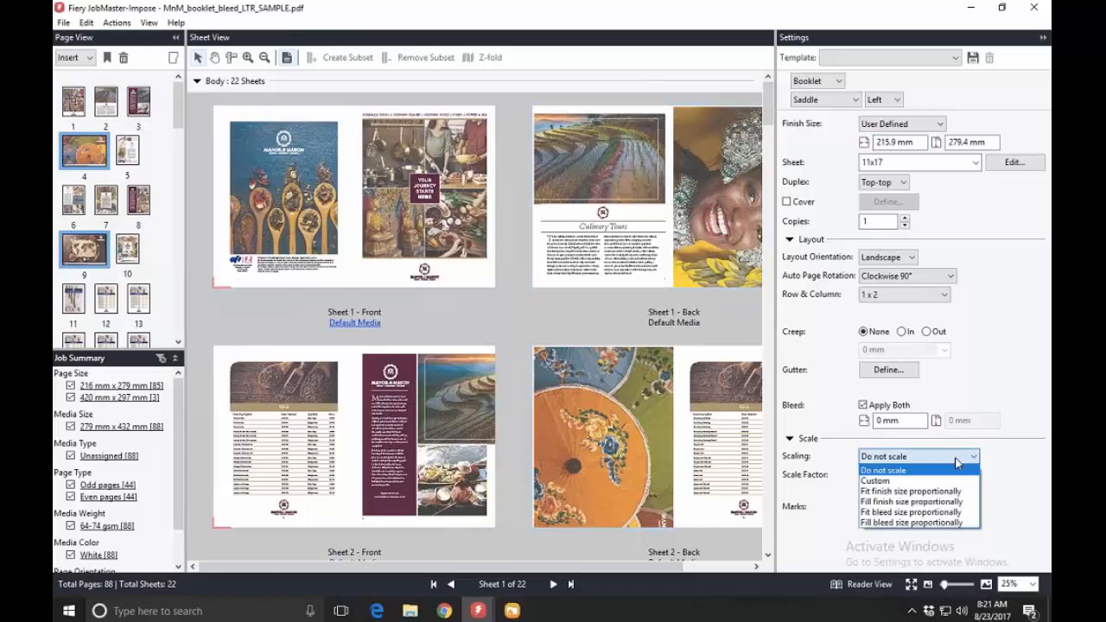
pyautogui.click(923, 490)
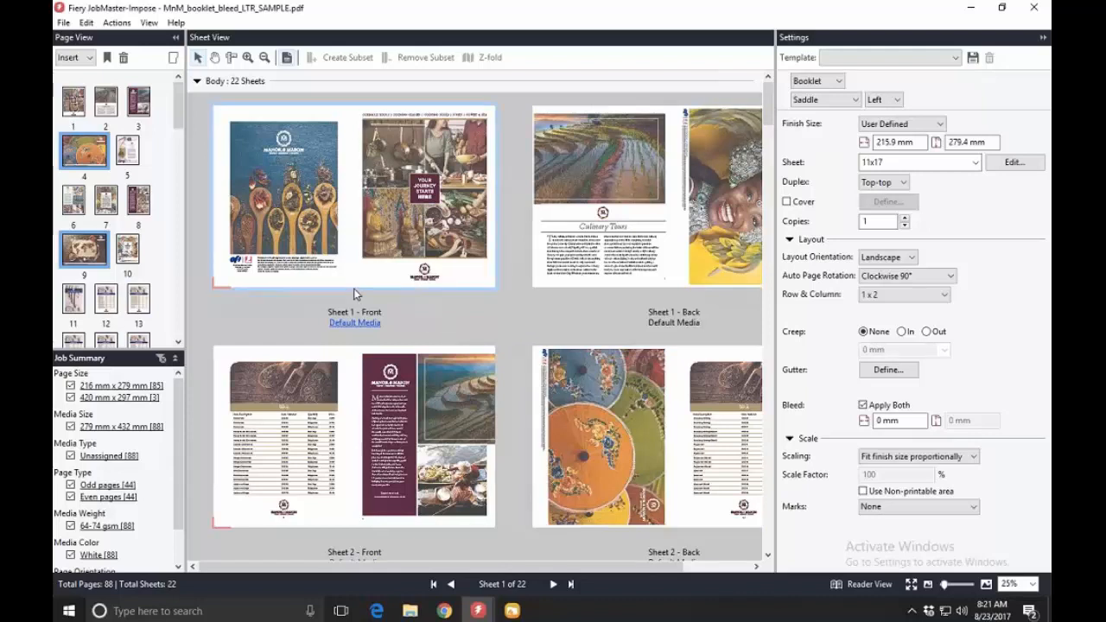
# Step: Rotate page 4 a net quarter turn counterclockwise to portrait in the page editor and apply the change
pyautogui.rightClick(81, 147)
pyautogui.click(72, 149)
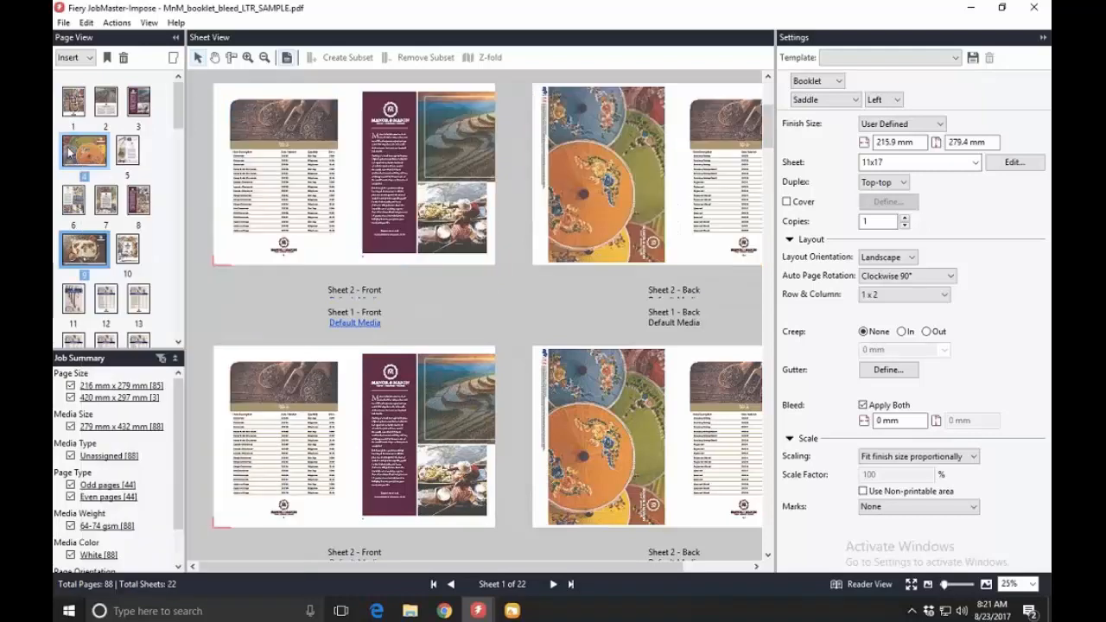
pyautogui.rightClick(76, 146)
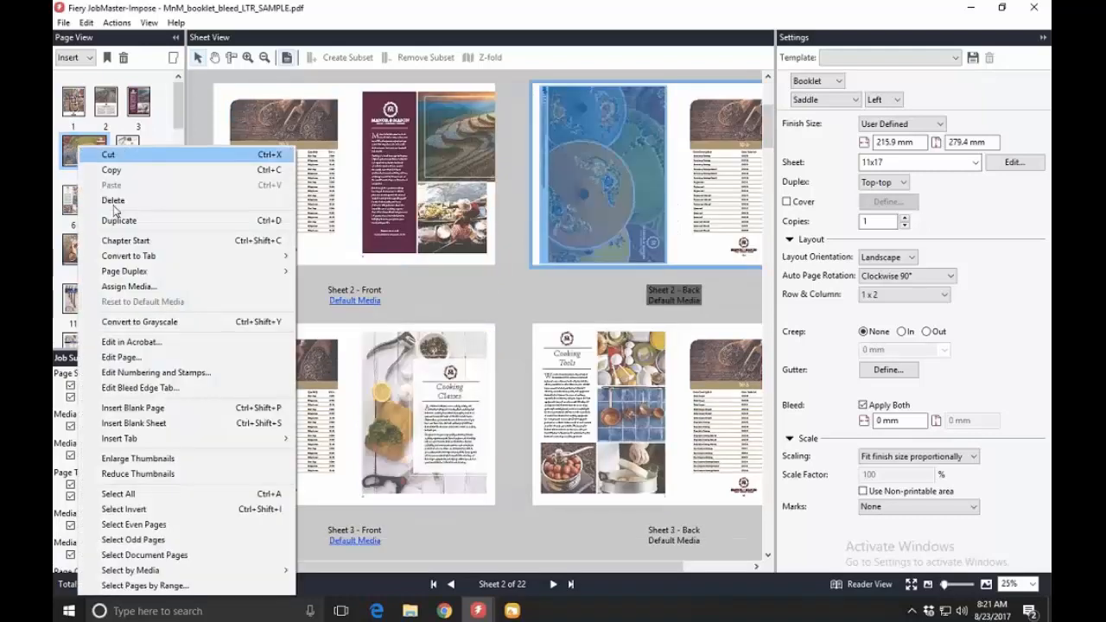
pyautogui.click(121, 357)
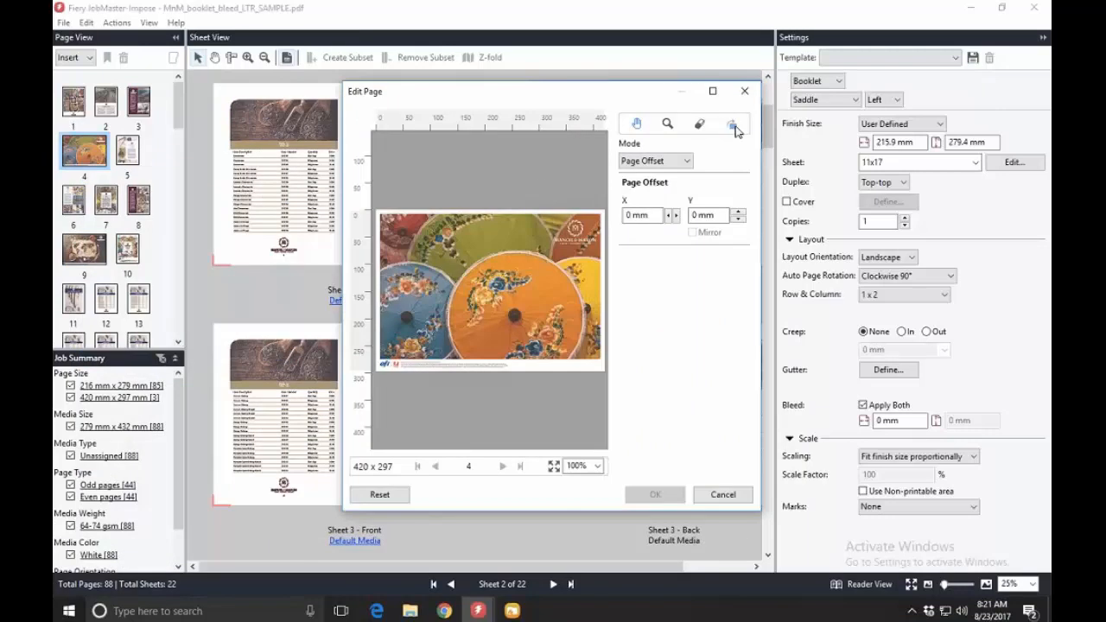
pyautogui.click(732, 126)
pyautogui.click(732, 125)
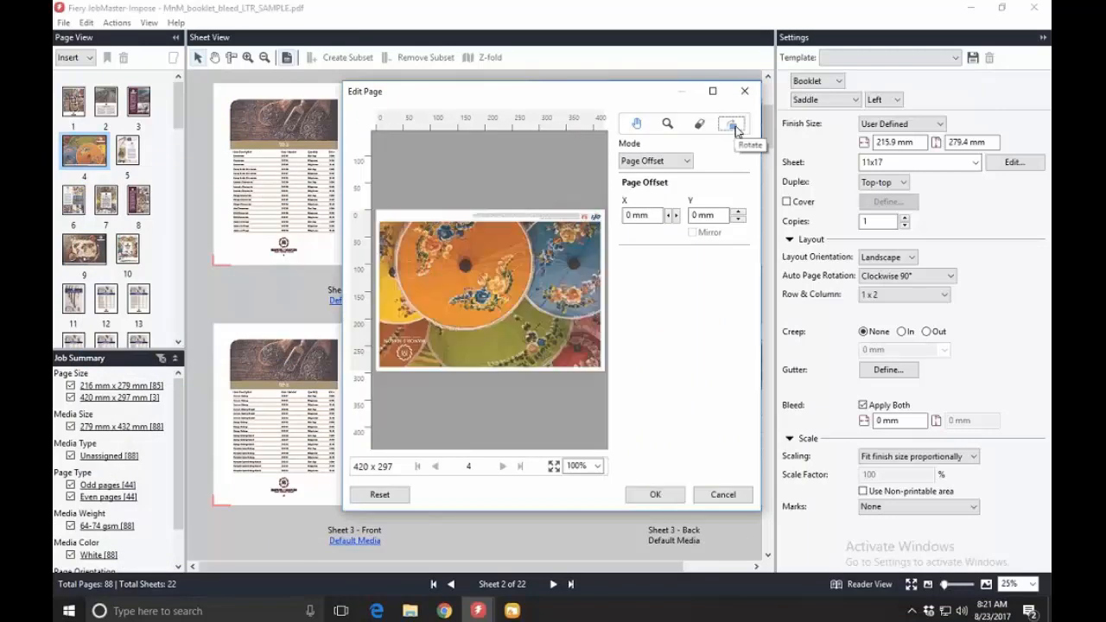
pyautogui.click(733, 126)
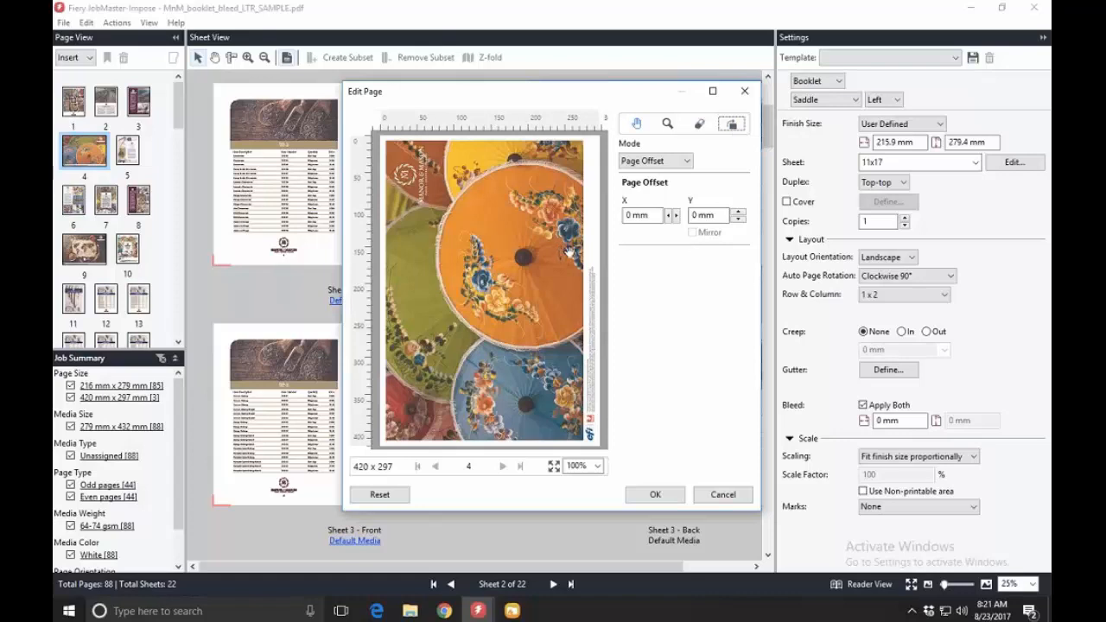
pyautogui.click(655, 494)
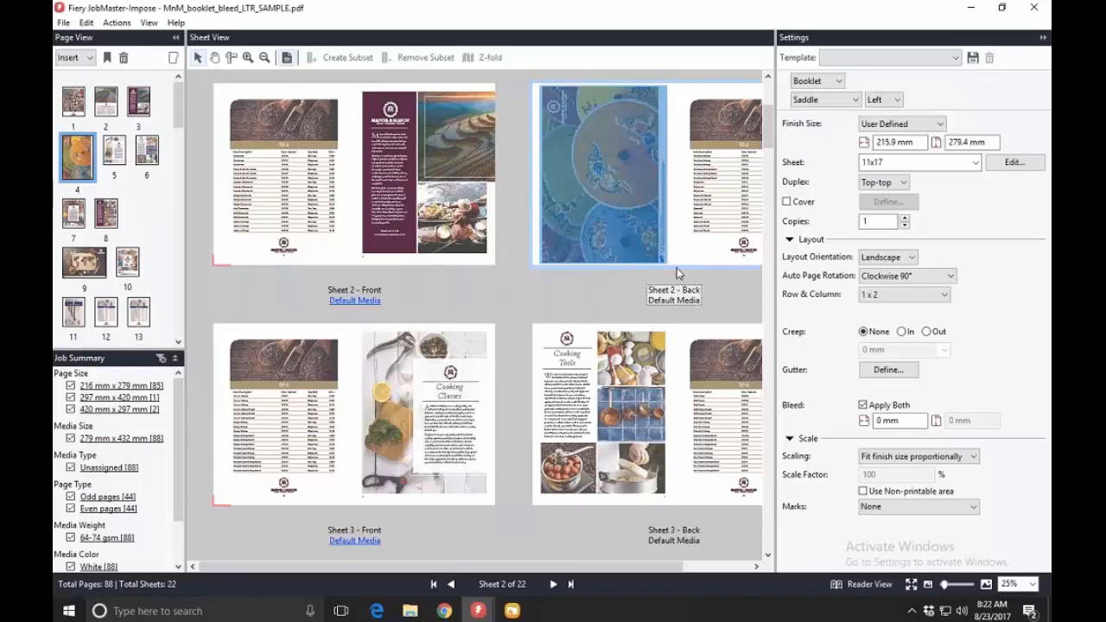
pyautogui.click(676, 259)
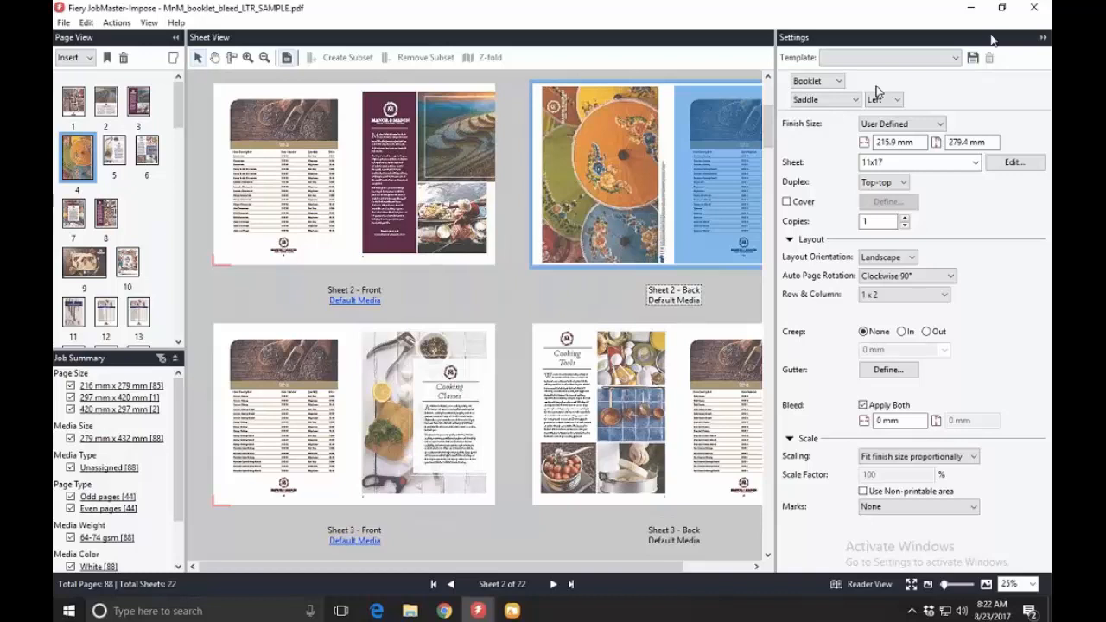
# Step: Close the imposition of MnM_booklet_bleed_LTR_SAMPLE.pdf without saving it
pyautogui.click(1037, 8)
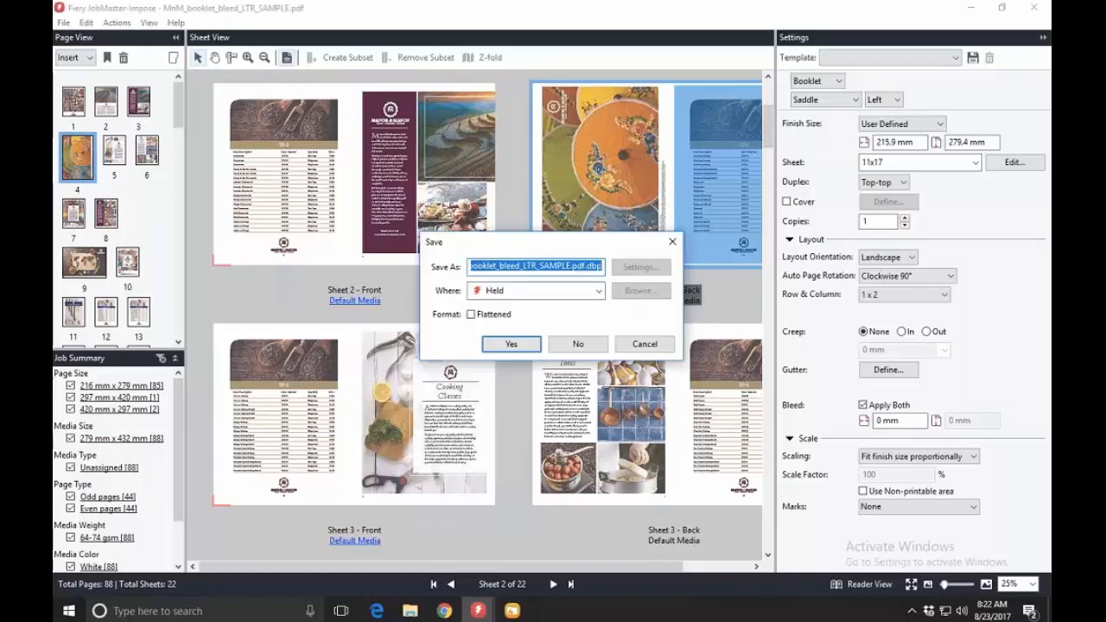
pyautogui.click(573, 345)
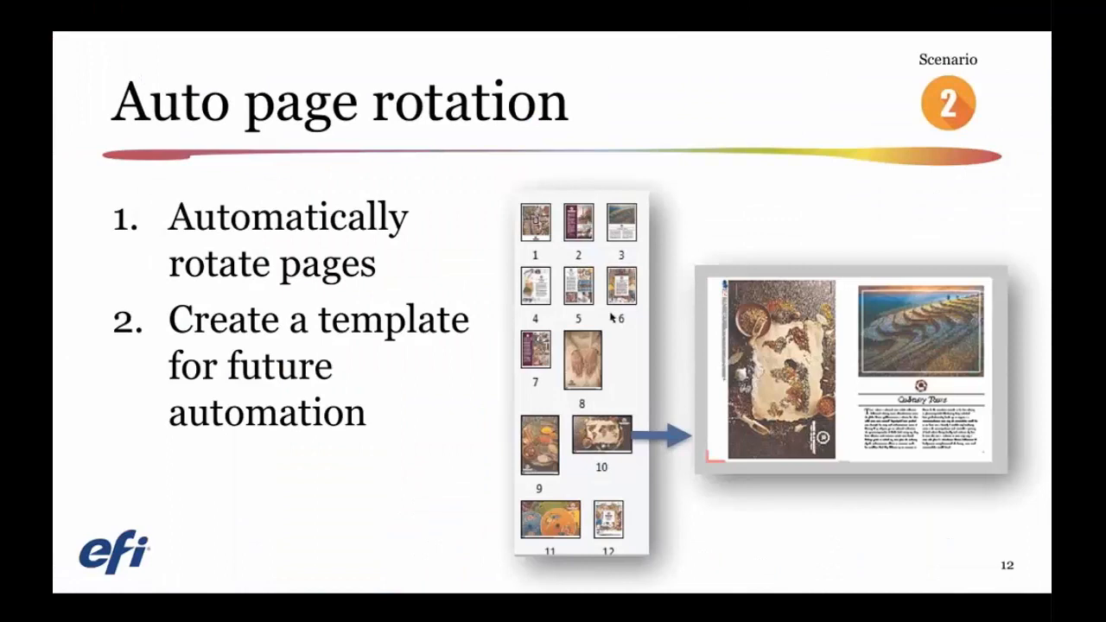
pyautogui.press('Right')
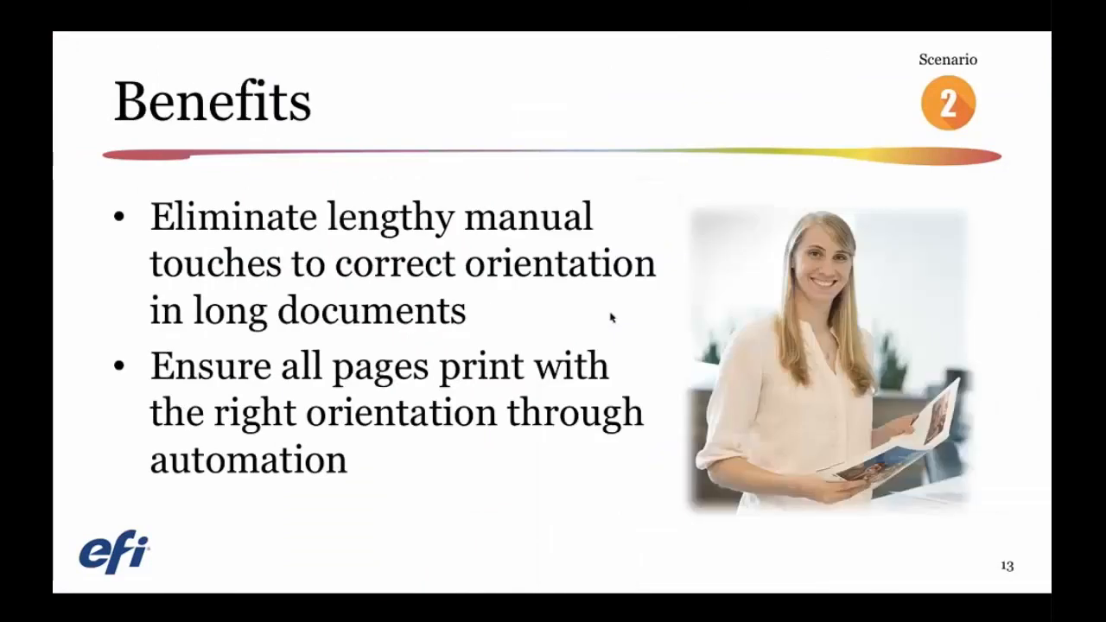
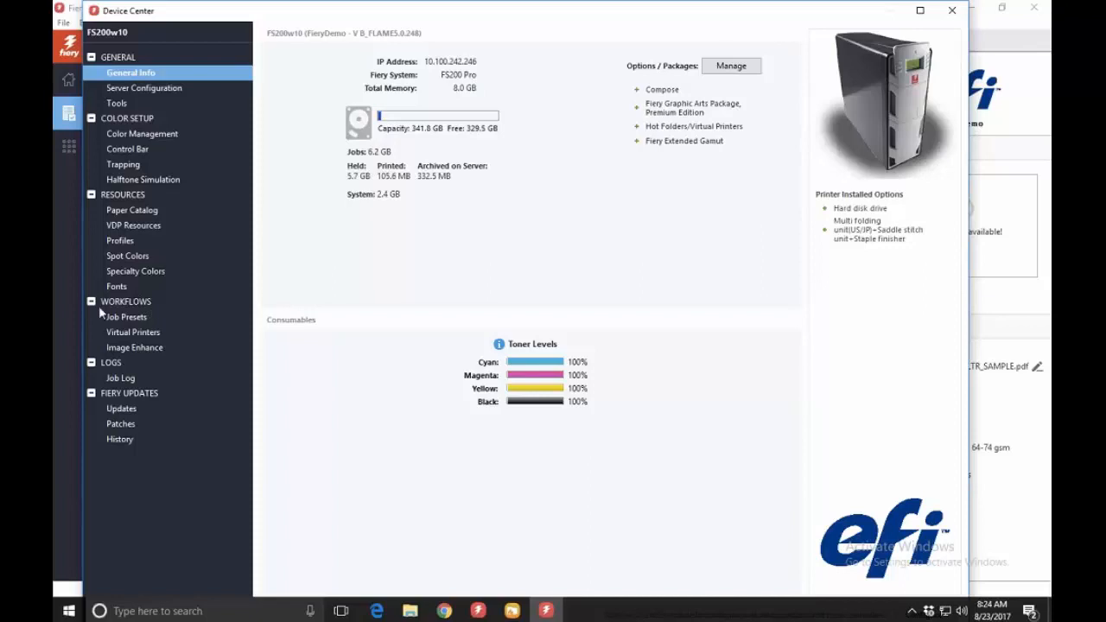
# Step: Open the VDP_booklet_219gsmCover job preset for editing and bring up its job properties
pyautogui.click(138, 318)
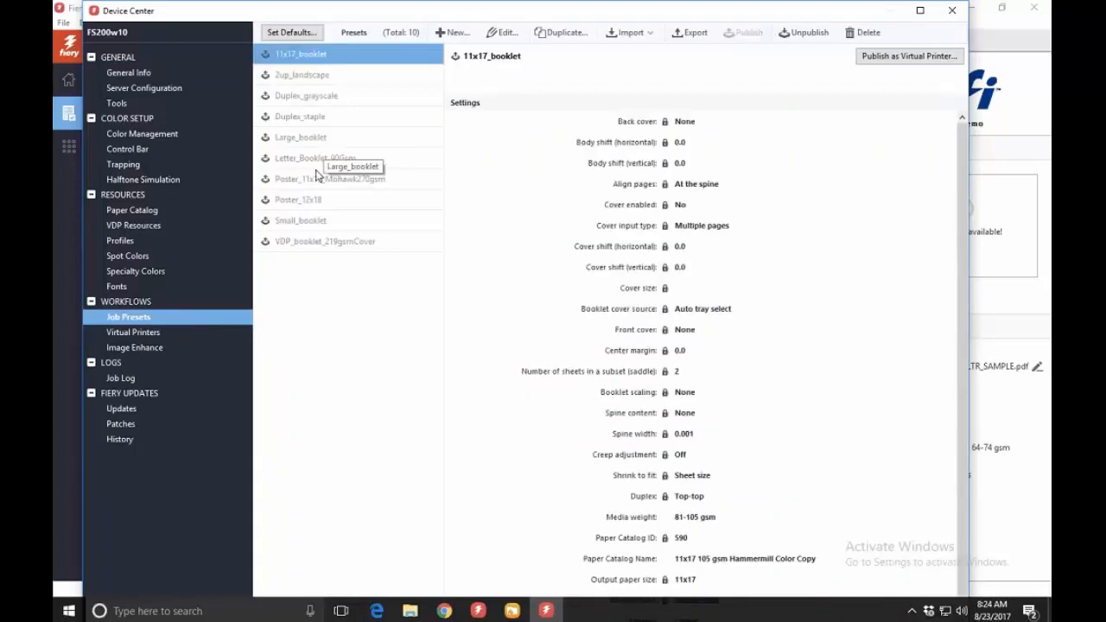
pyautogui.click(303, 245)
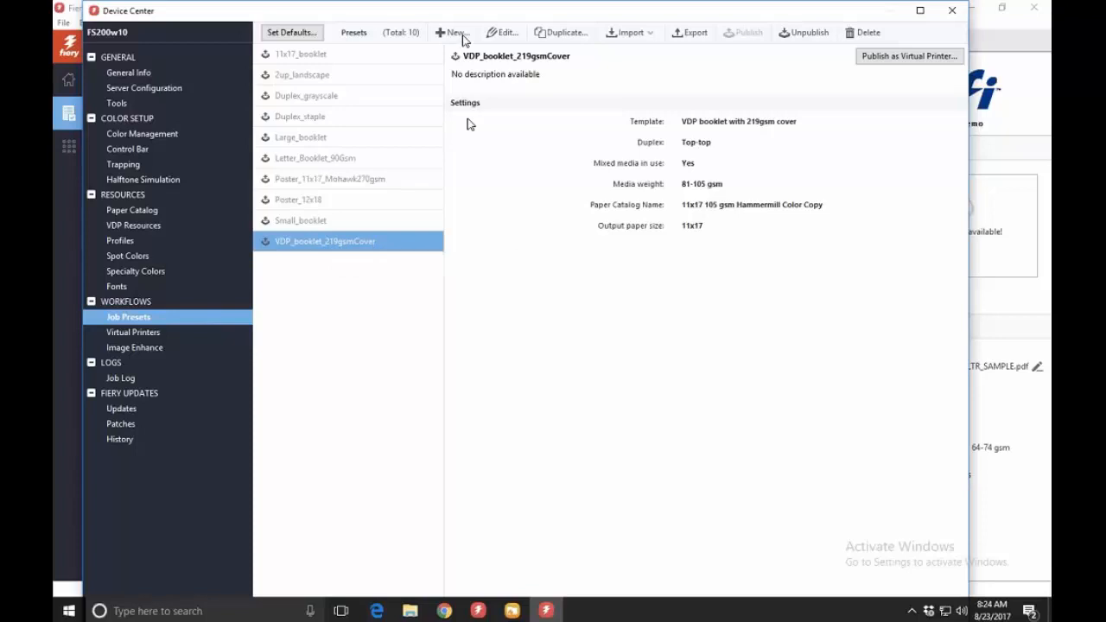
pyautogui.click(504, 33)
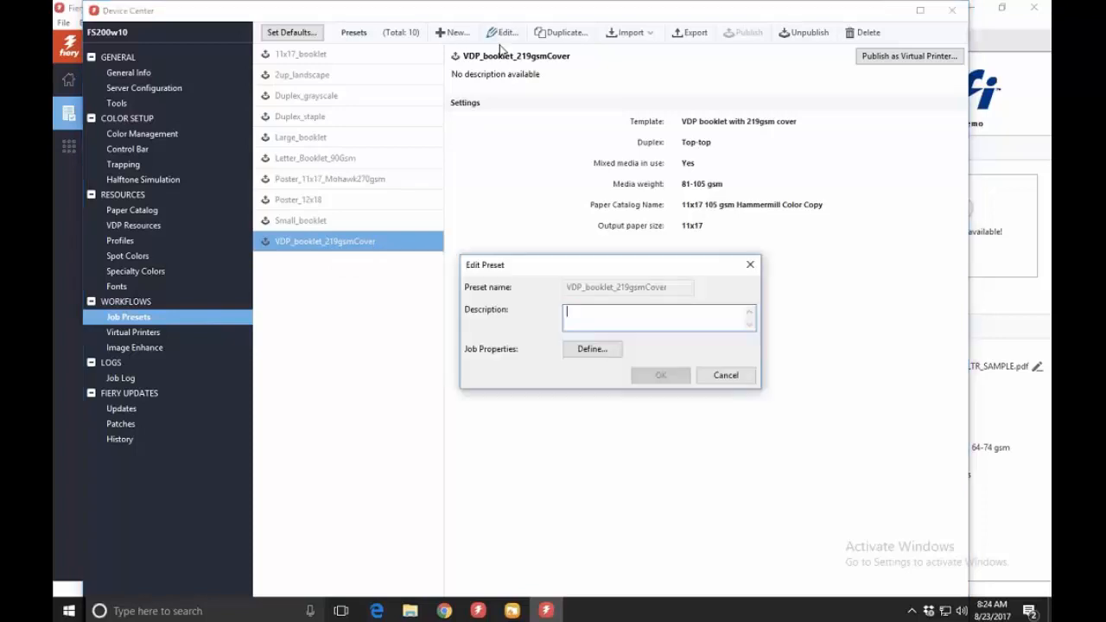
pyautogui.moveTo(551, 268); pyautogui.dragTo(467, 106)
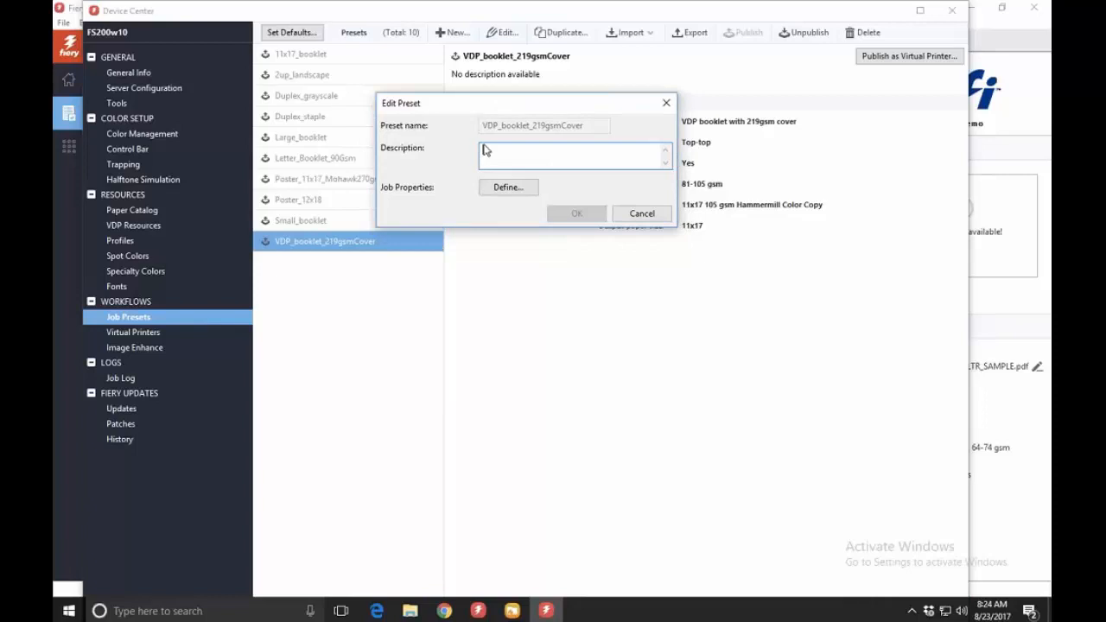
pyautogui.click(509, 198)
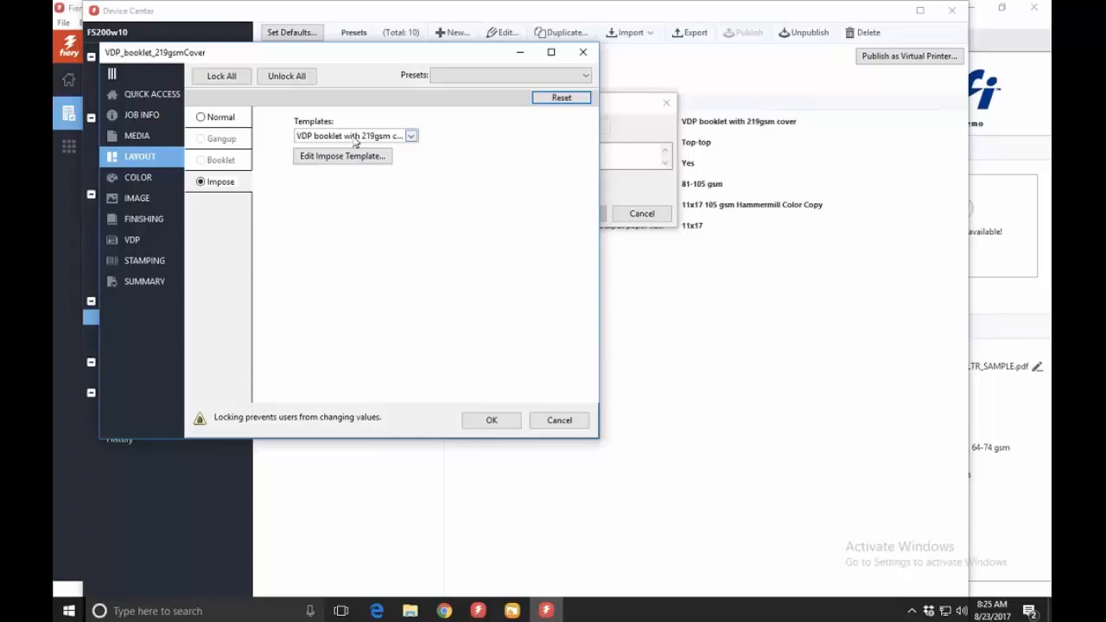
# Step: Examine the preset's impose template and its cover media definition, and close the template without changes
pyautogui.click(311, 164)
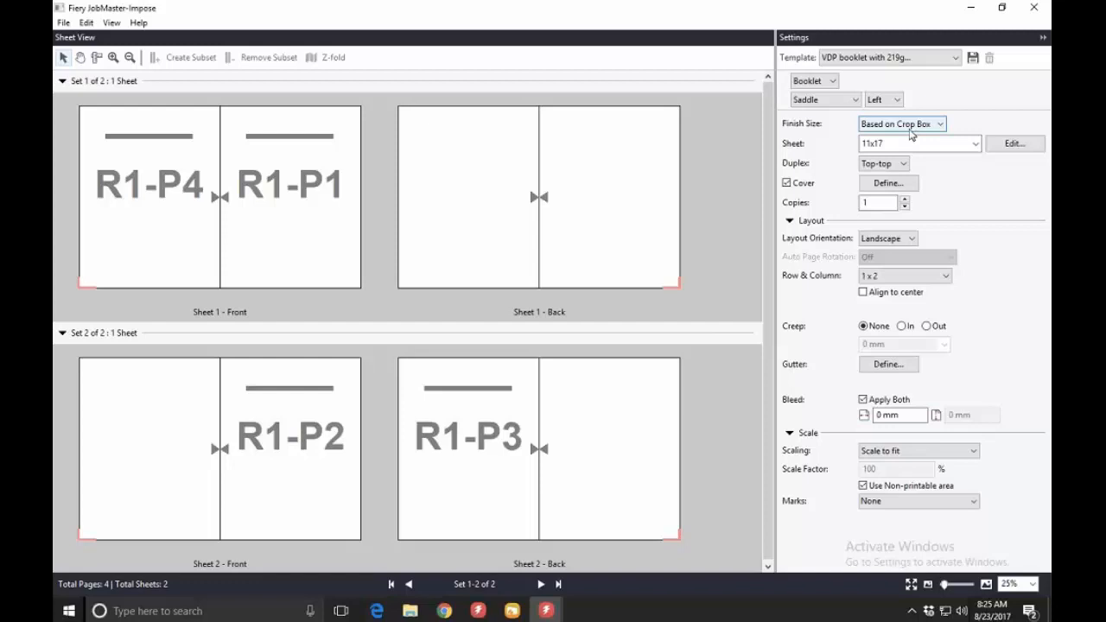
pyautogui.click(889, 185)
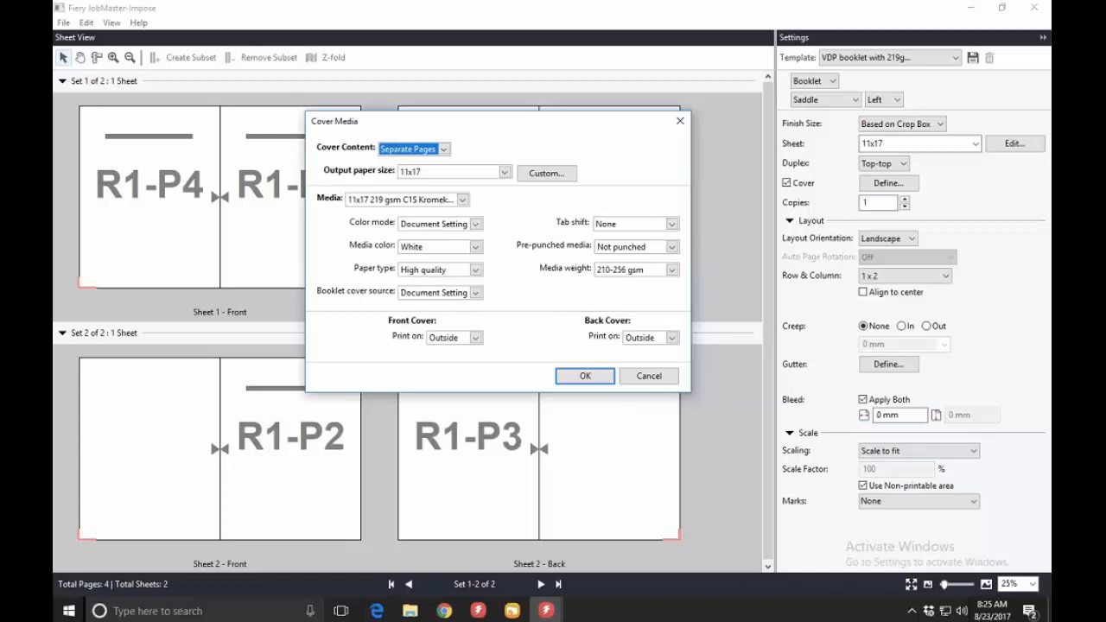
pyautogui.click(650, 378)
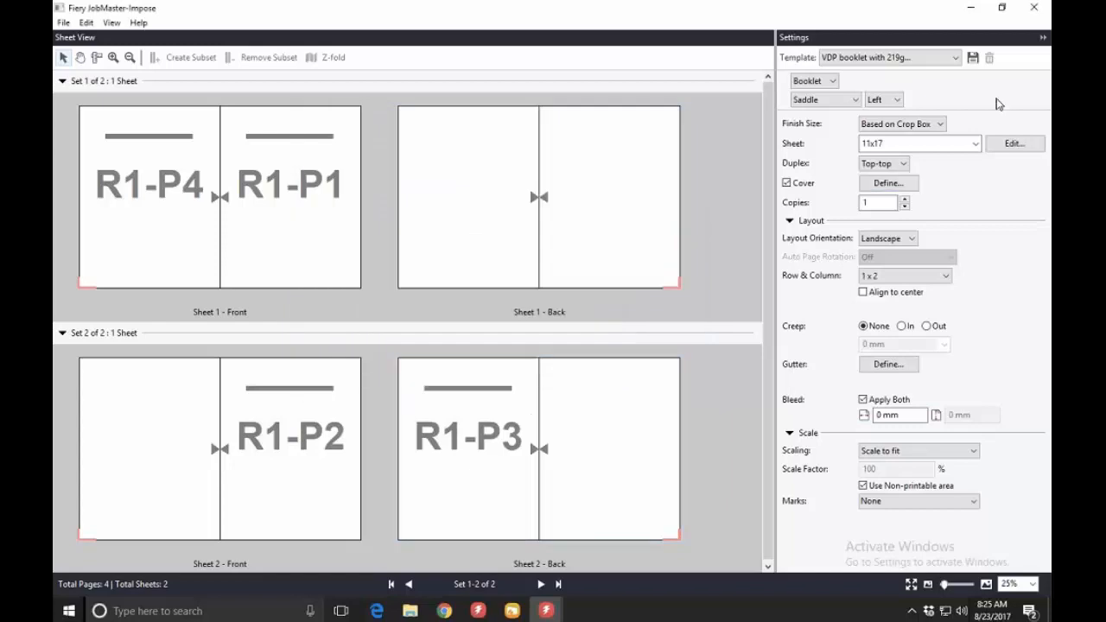
pyautogui.click(1033, 7)
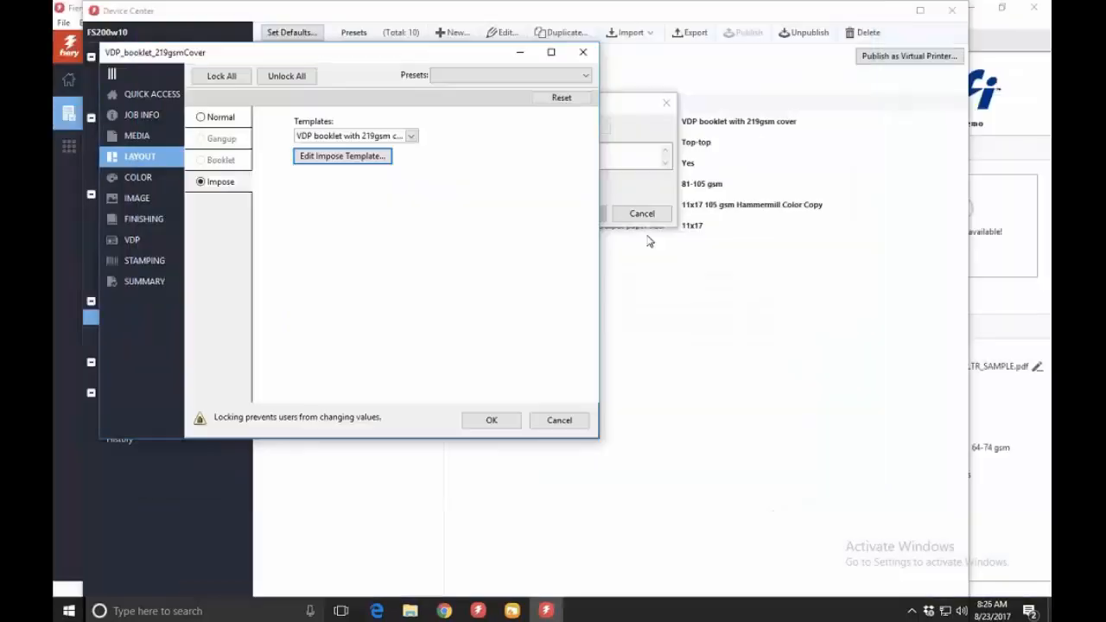
# Step: Check the preset's media settings, and close the preset and Device Center without changing anything
pyautogui.click(140, 137)
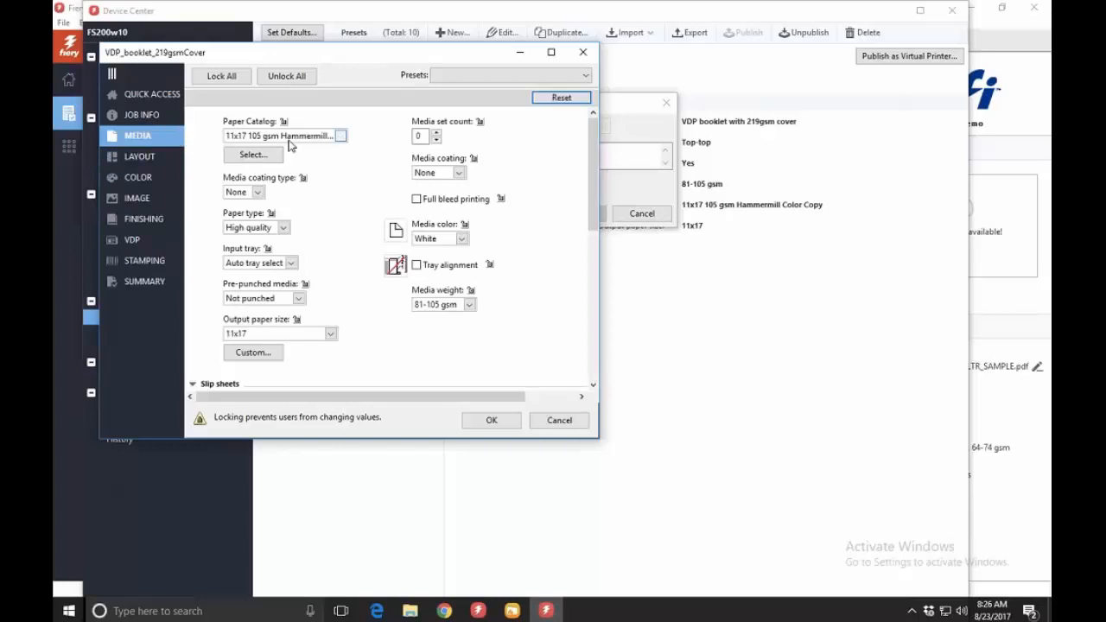
pyautogui.moveTo(290, 140)
pyautogui.click(559, 421)
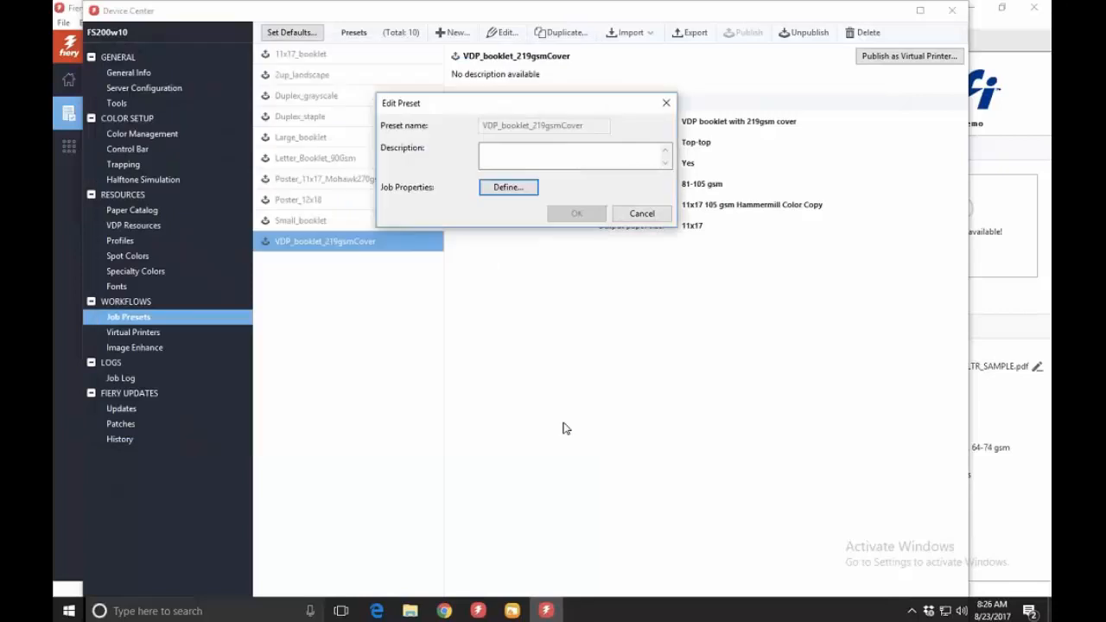
pyautogui.click(640, 214)
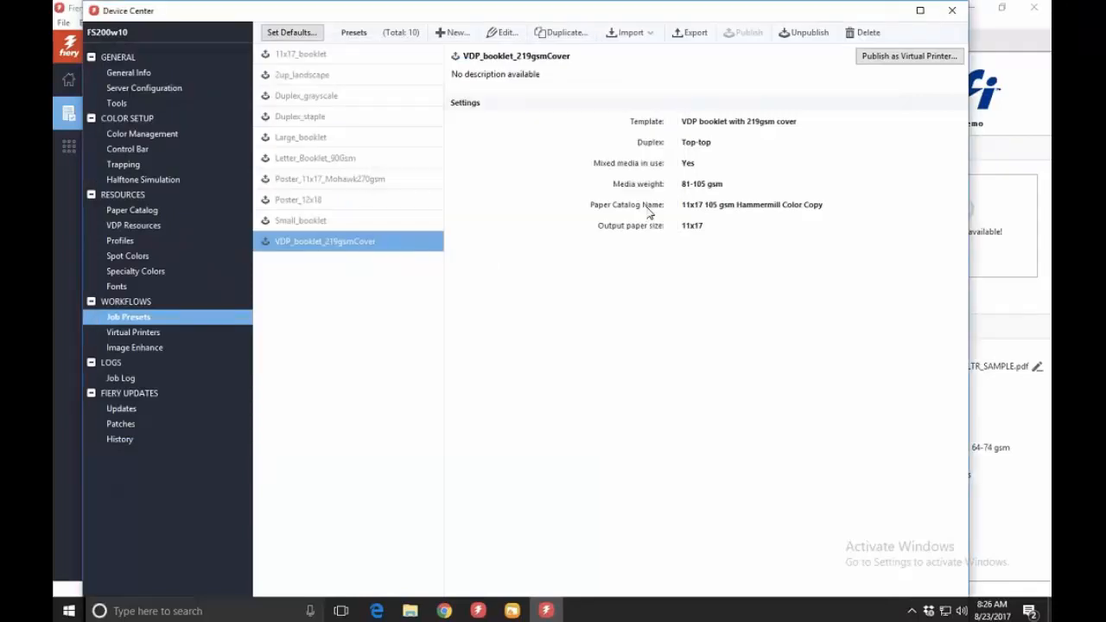
pyautogui.click(948, 11)
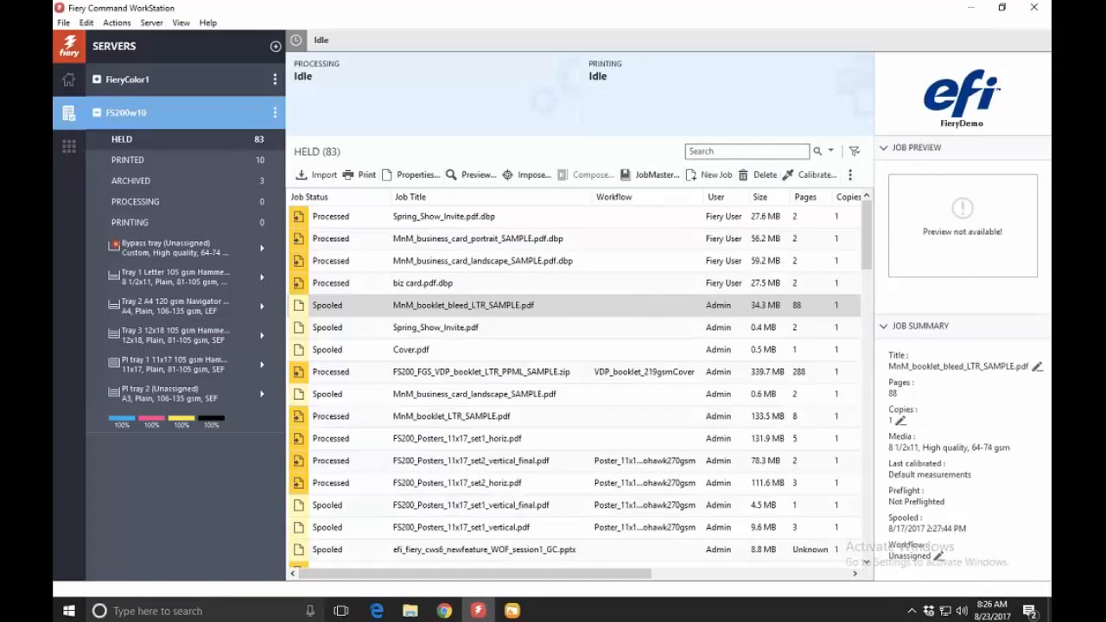
# Step: Select the held job FS200_FGS_VDP_booklet_LTR_PPML_SAMPLE.zip to view its preview and summary
pyautogui.click(595, 375)
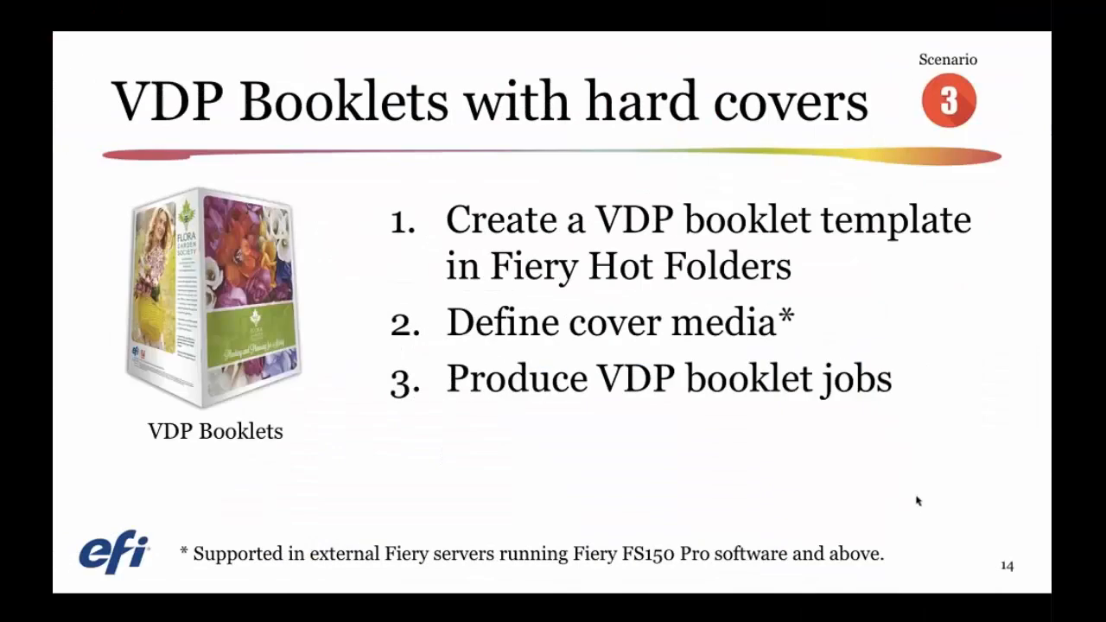
pyautogui.click(917, 501)
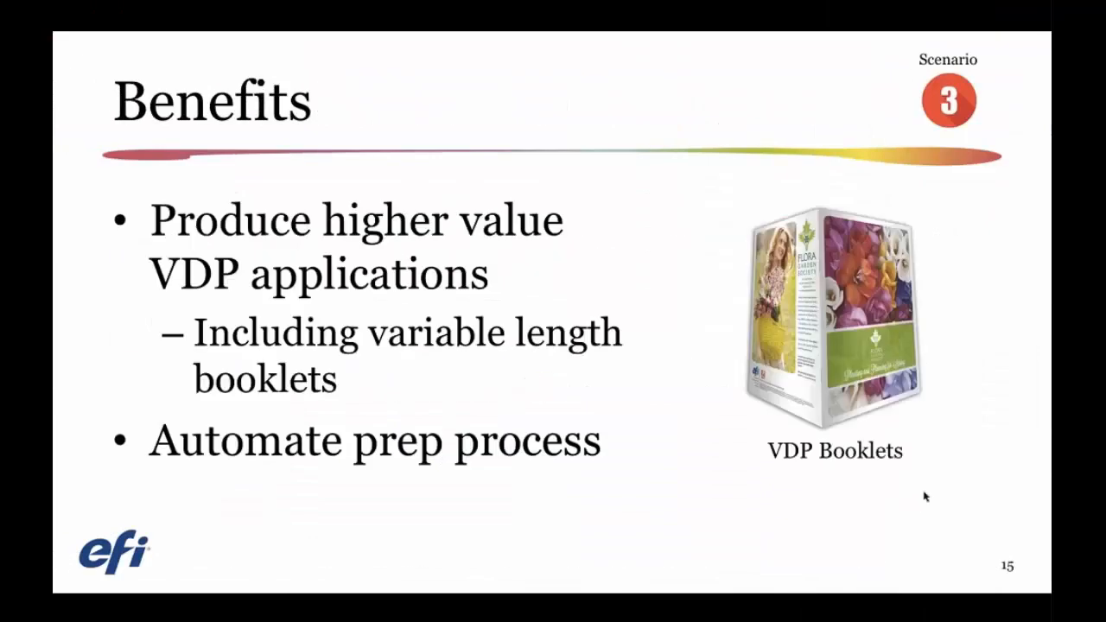
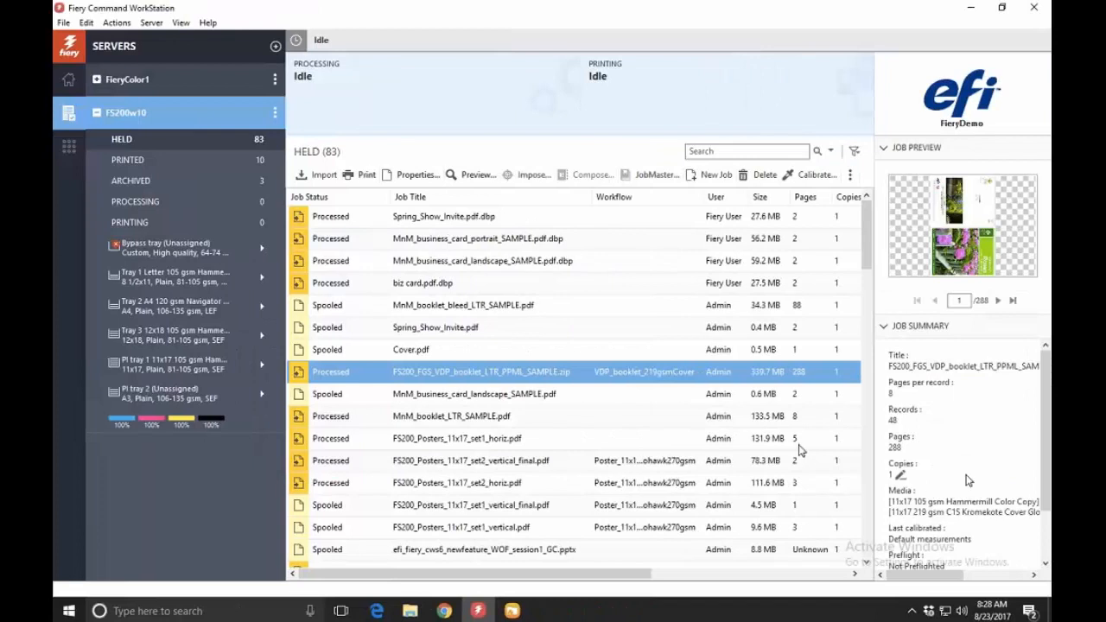
# Step: Open the held job Cover.pdf in JobMaster
pyautogui.click(510, 347)
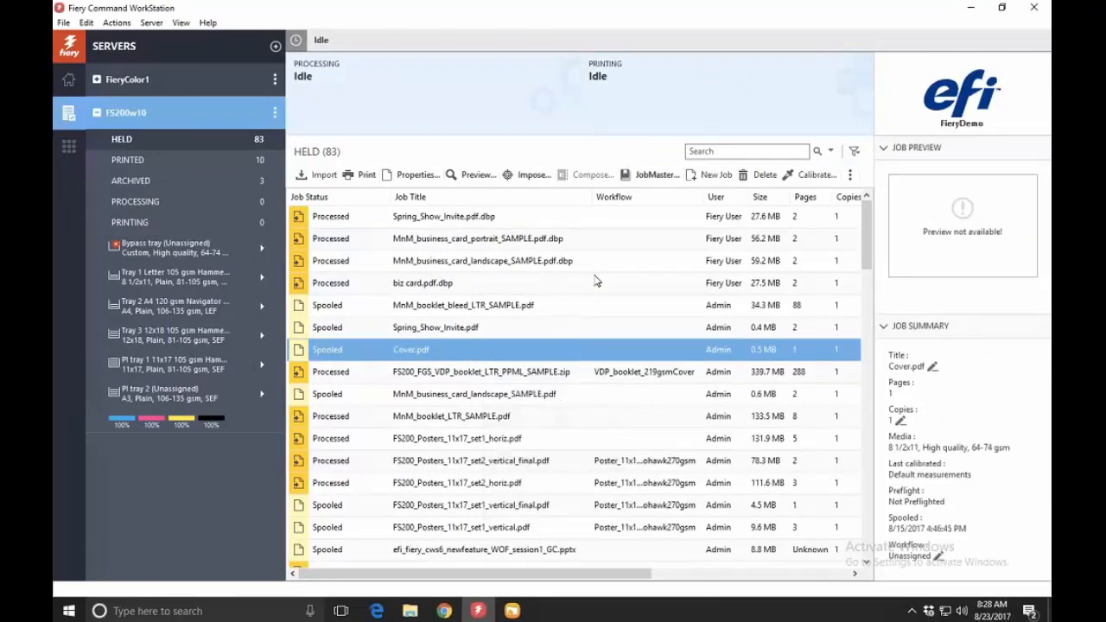
pyautogui.click(649, 176)
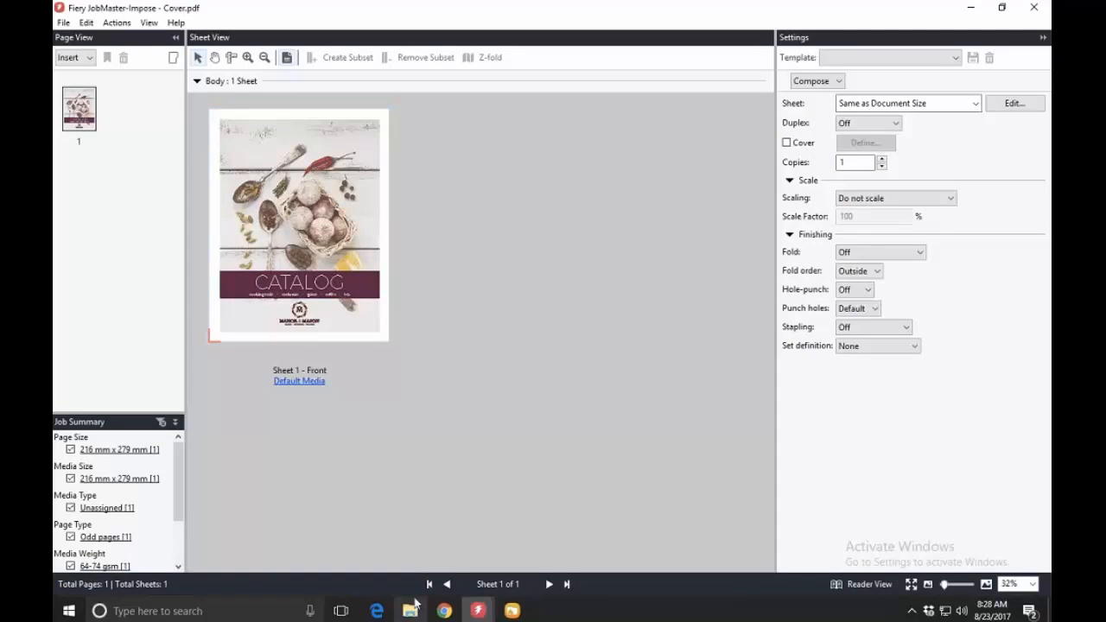
# Step: Insert the six PDFs from 1 Cooking Tools.pdf through back cover.pdf in the Catalog folder after the cover page
pyautogui.moveTo(414, 608)
pyautogui.click(418, 585)
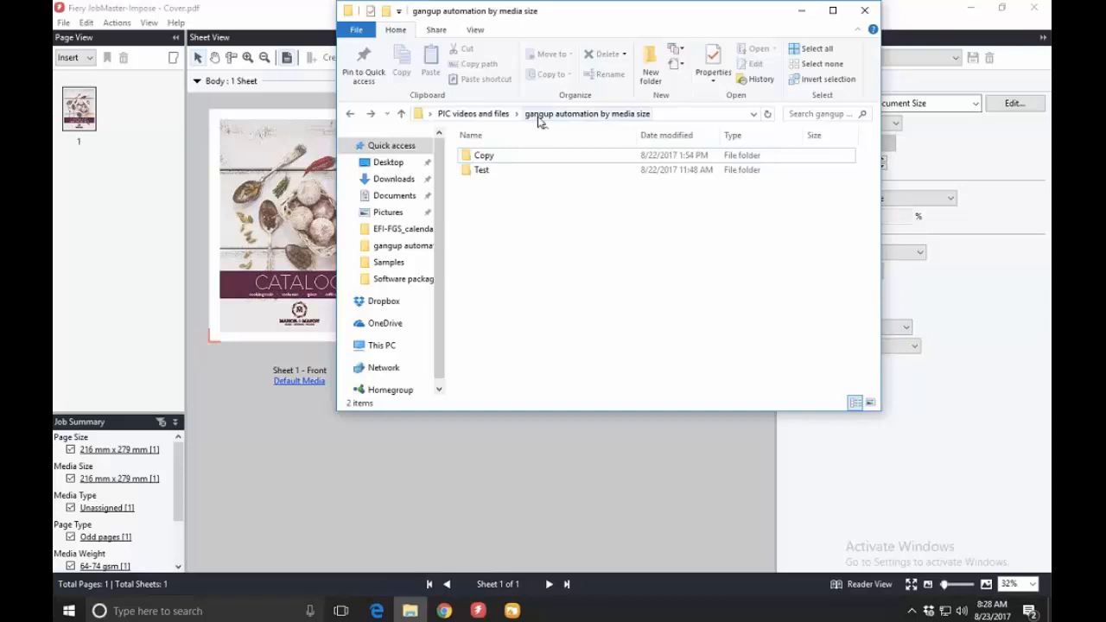
pyautogui.click(505, 115)
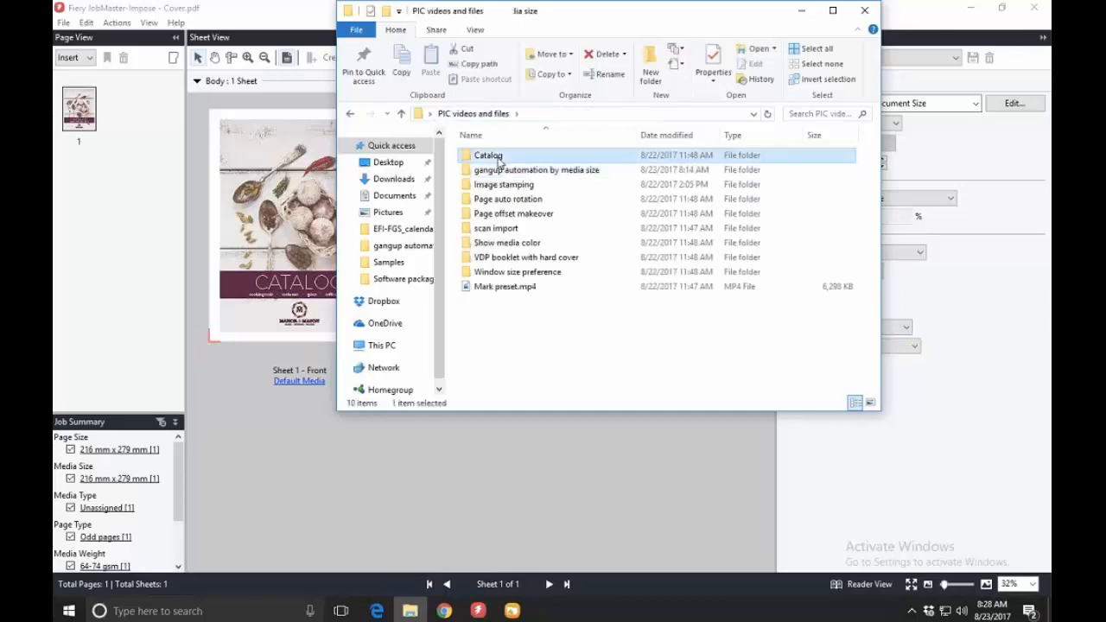
pyautogui.doubleClick(486, 155)
pyautogui.click(521, 158)
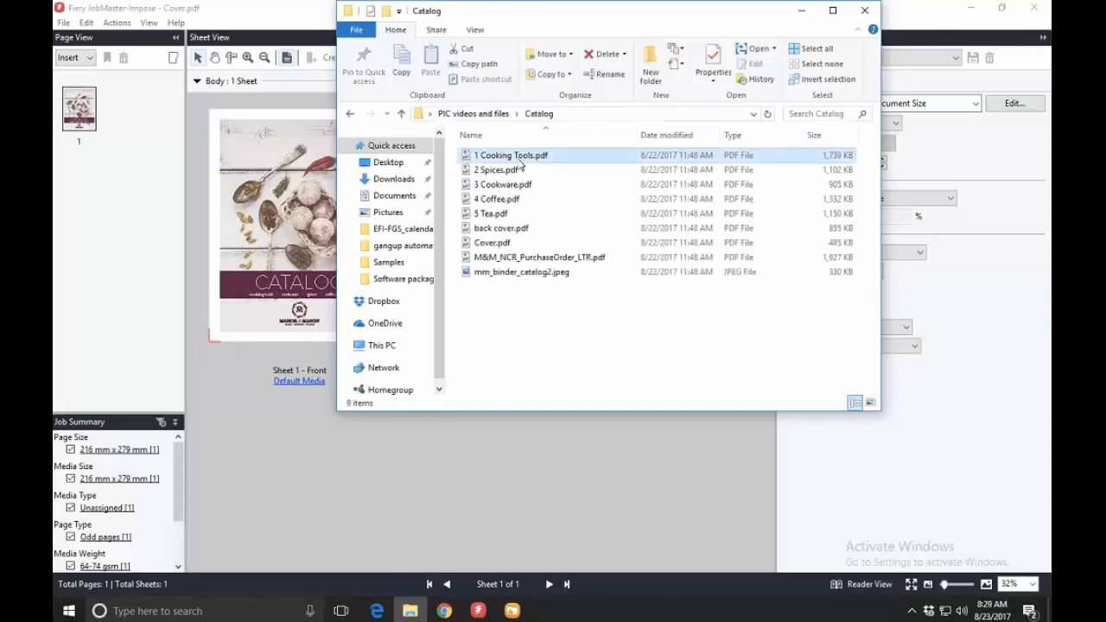
pyautogui.keyDown('shift'); pyautogui.click(502, 228); pyautogui.keyUp('shift')
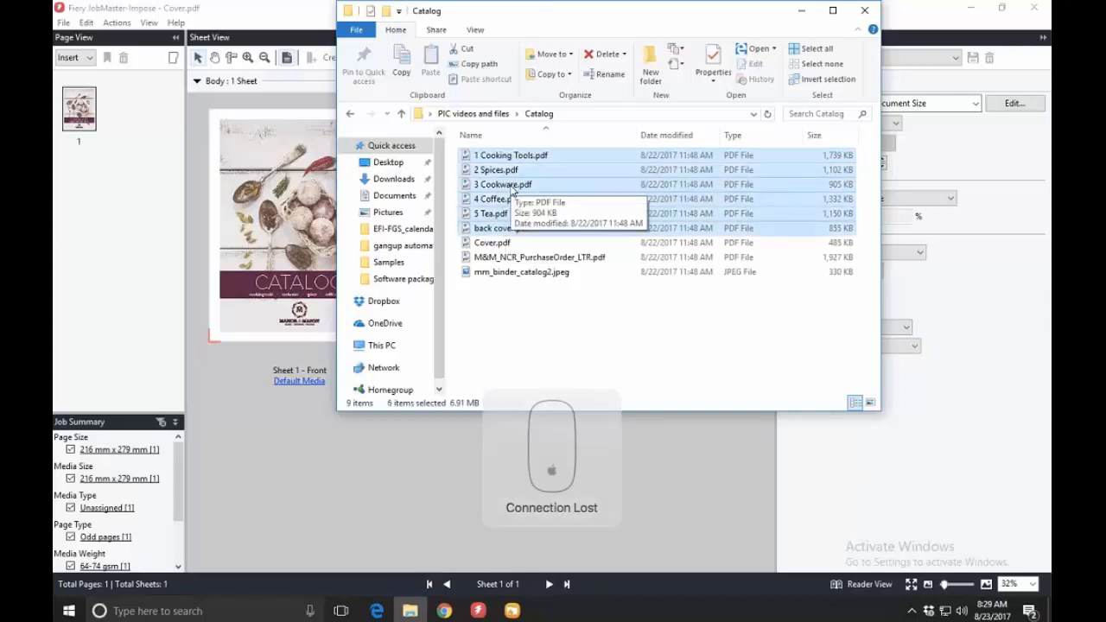
pyautogui.moveTo(513, 190); pyautogui.dragTo(134, 182)
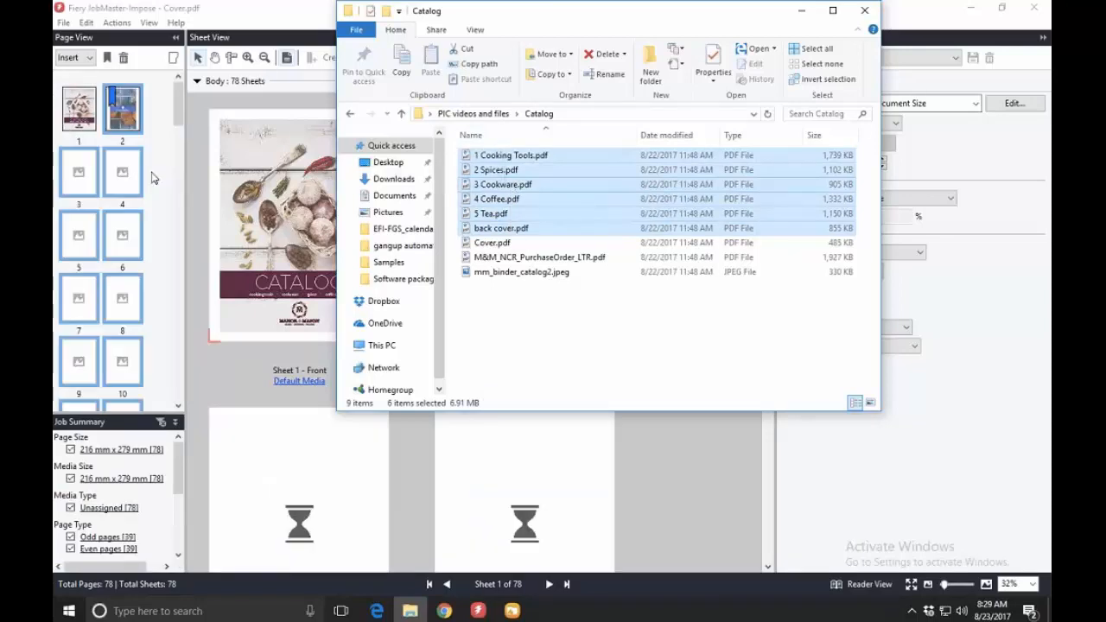
pyautogui.click(801, 10)
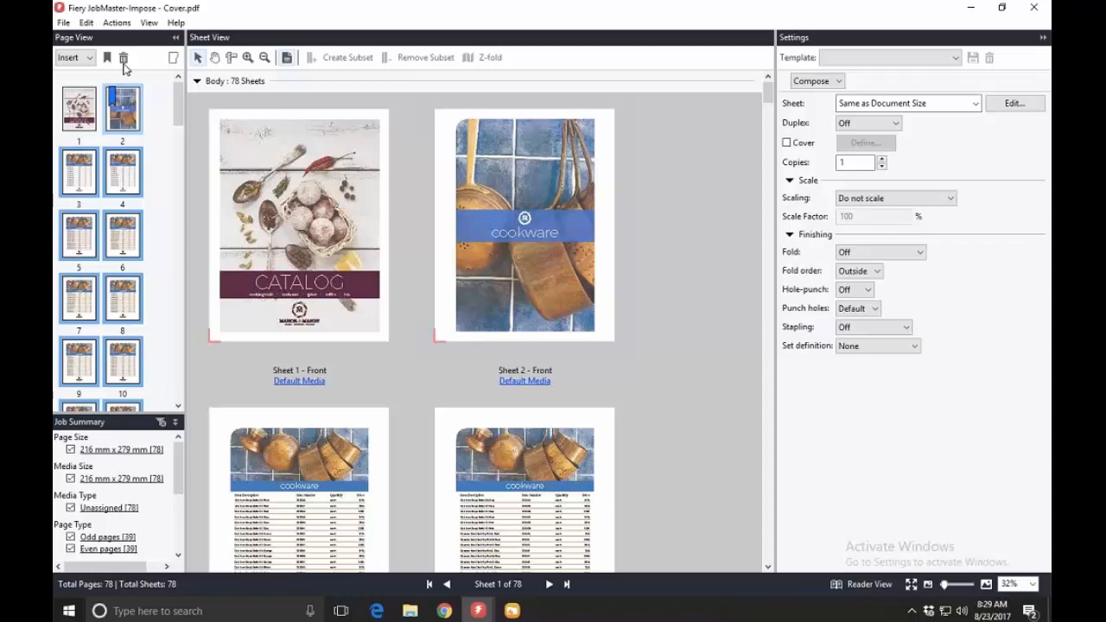
# Step: Check the JobMaster preferences for chapter starts and scanned content, and close them without changing anything
pyautogui.click(87, 23)
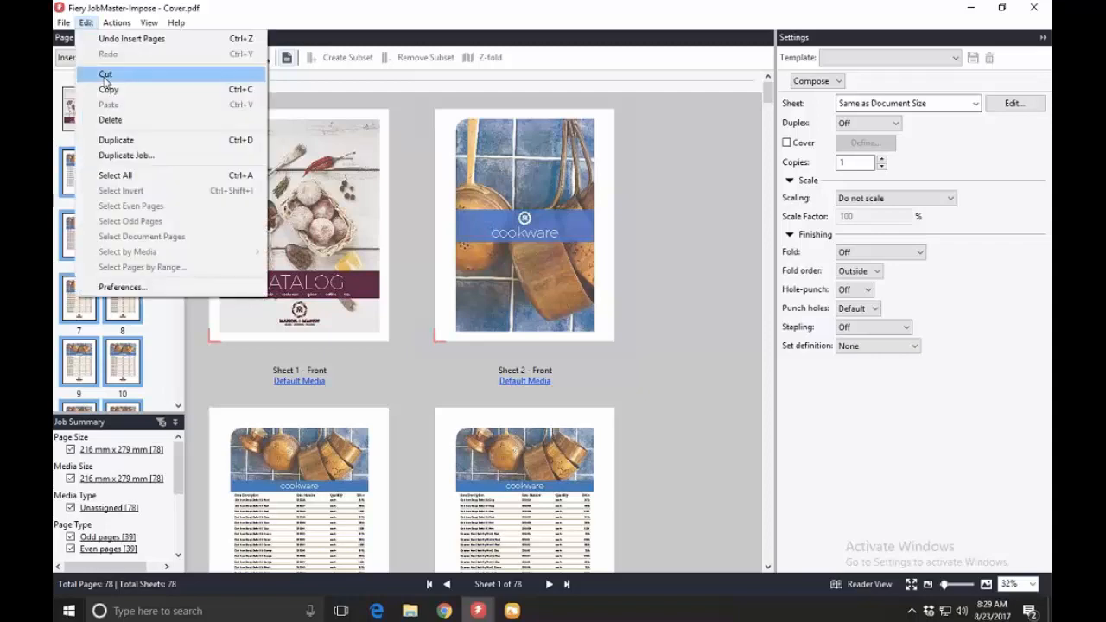
pyautogui.click(93, 287)
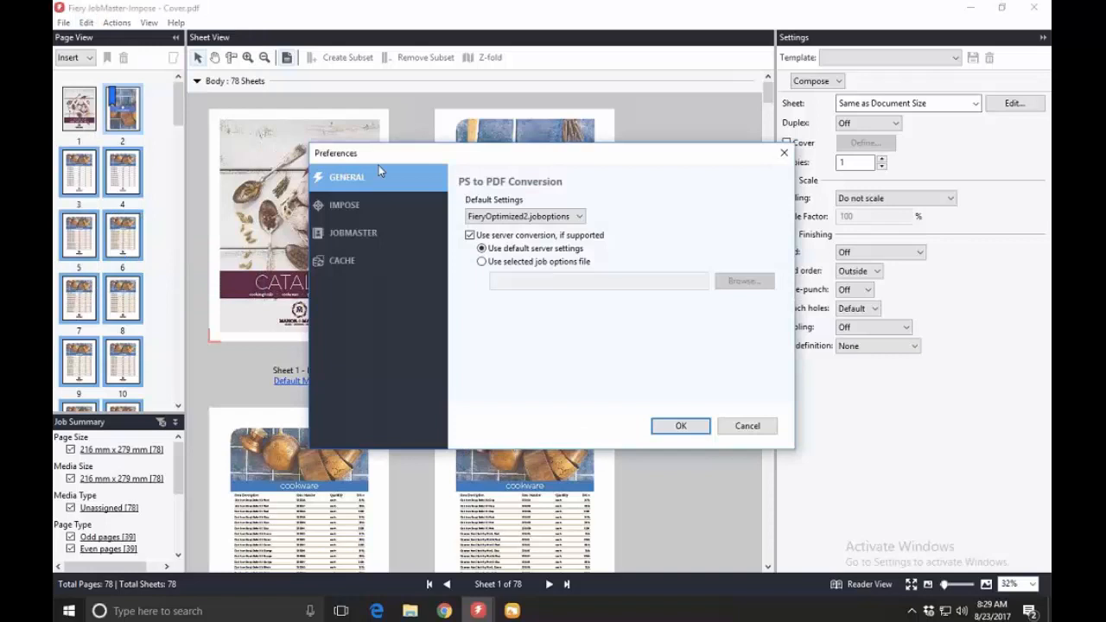
pyautogui.click(349, 233)
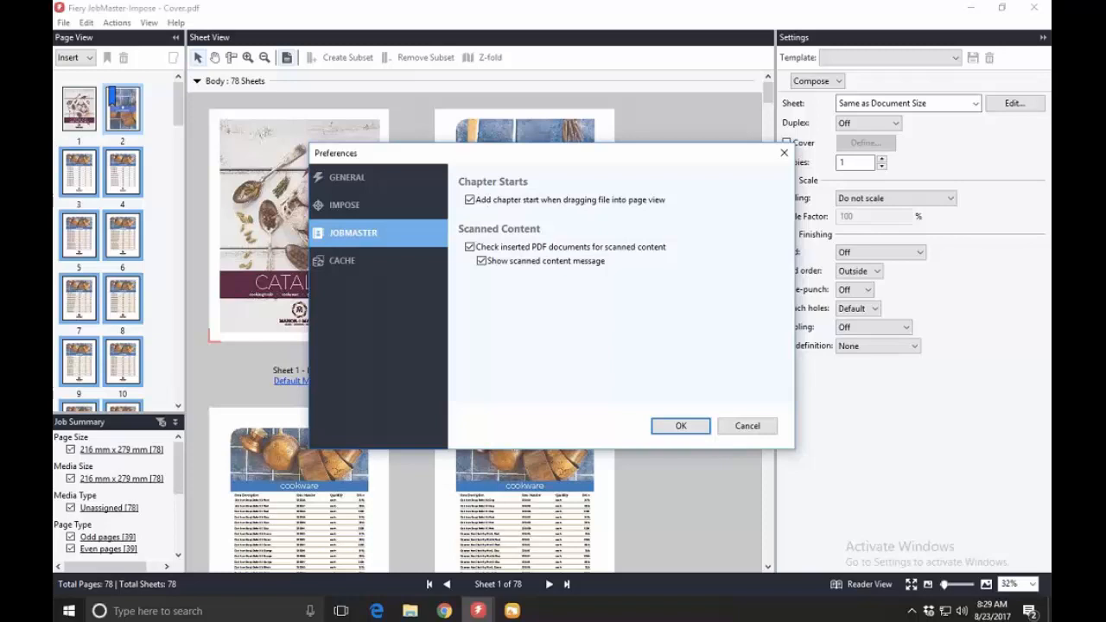
pyautogui.click(744, 426)
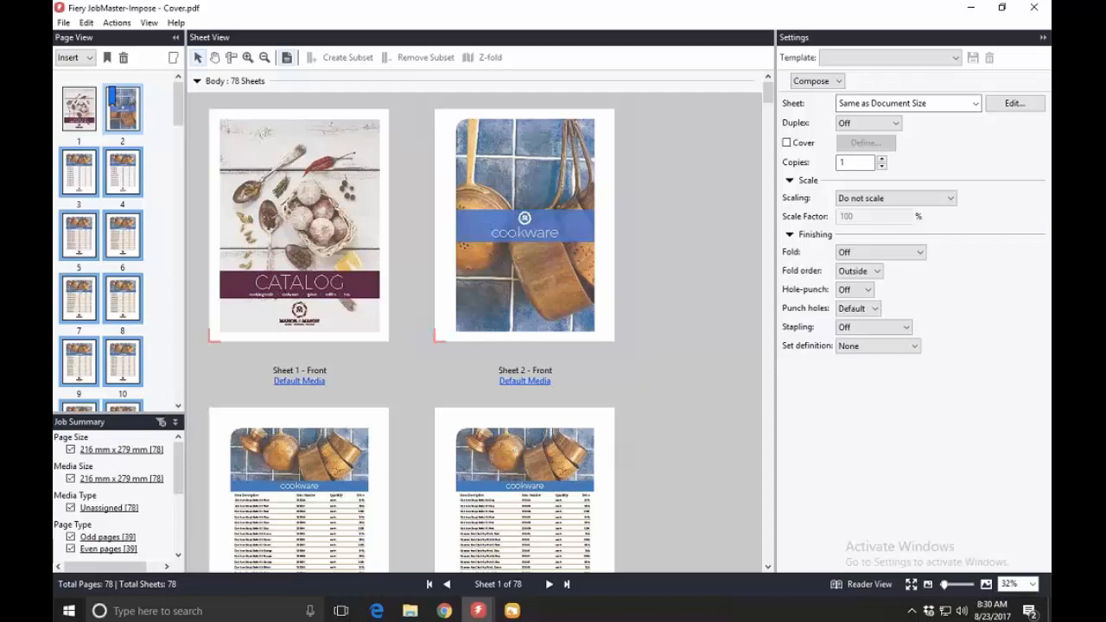
# Step: Look at the Auto Tabs options available for chapters and bookmarks, without applying any
pyautogui.click(117, 23)
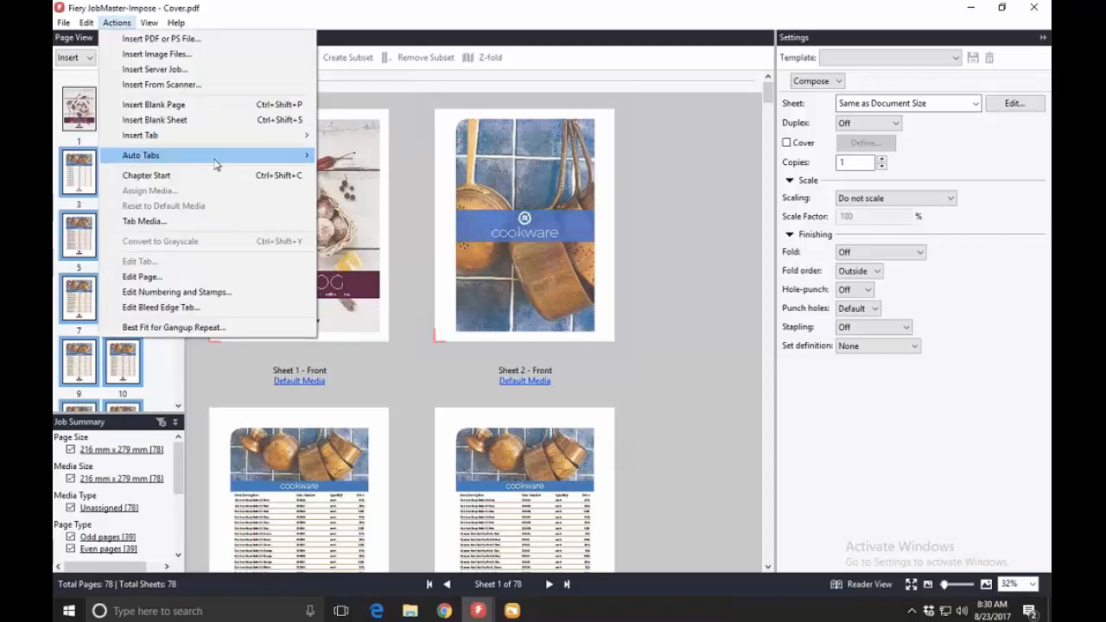
pyautogui.moveTo(216, 164)
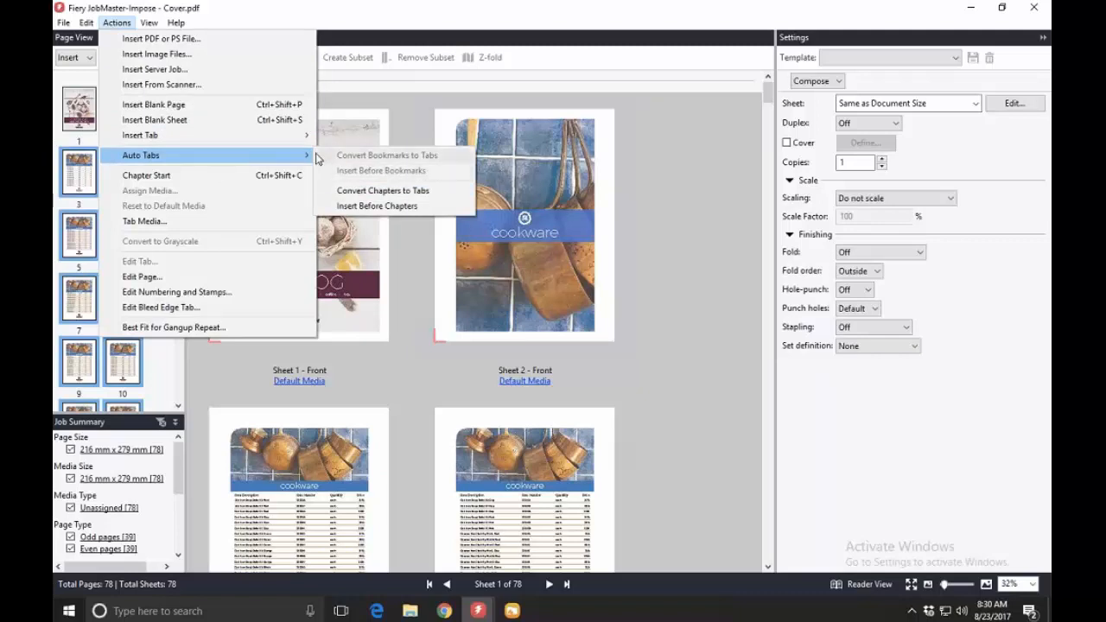
pyautogui.click(247, 19)
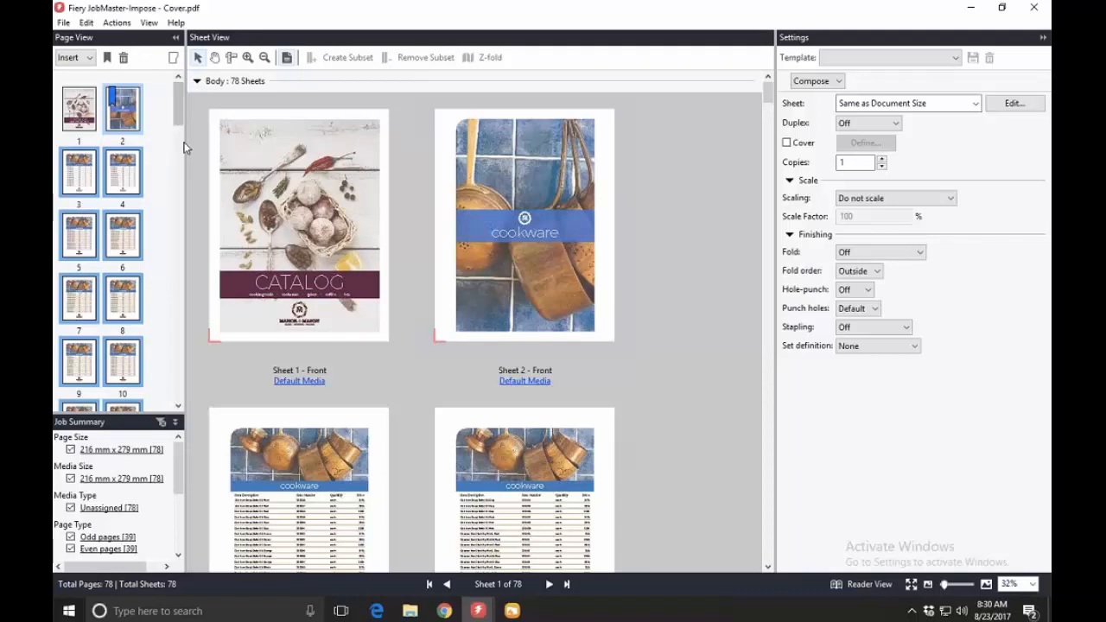
# Step: Enlarge the Job Summary and Page View panes, and select all chapter start pages of the catalog
pyautogui.moveTo(148, 413); pyautogui.dragTo(152, 301)
pyautogui.scroll(-5, 185, 284)
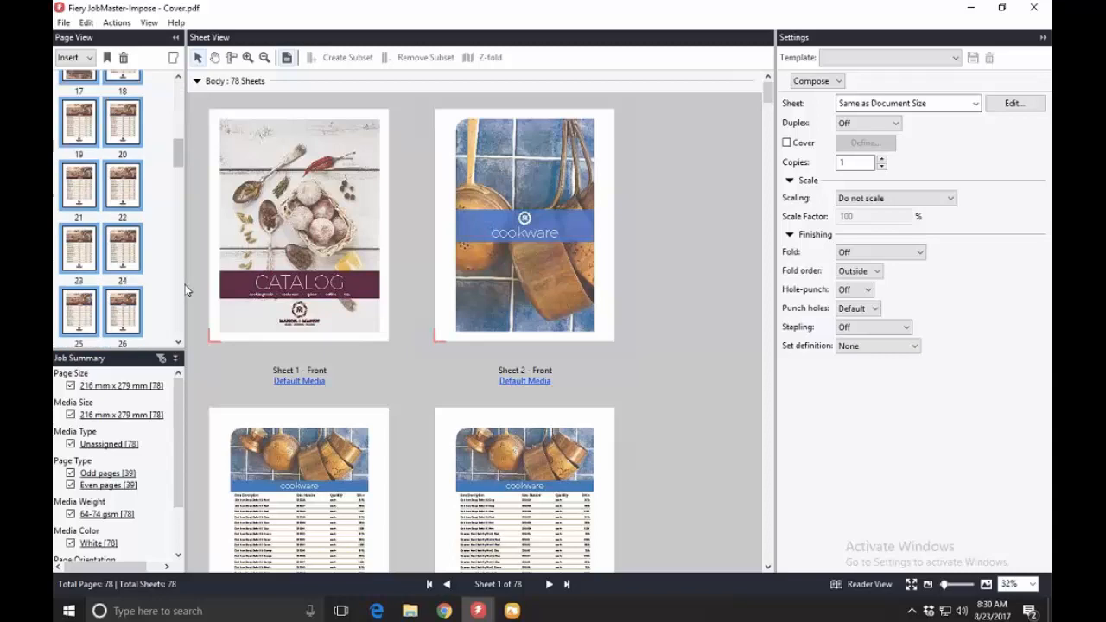
pyautogui.scroll(5, 180, 144)
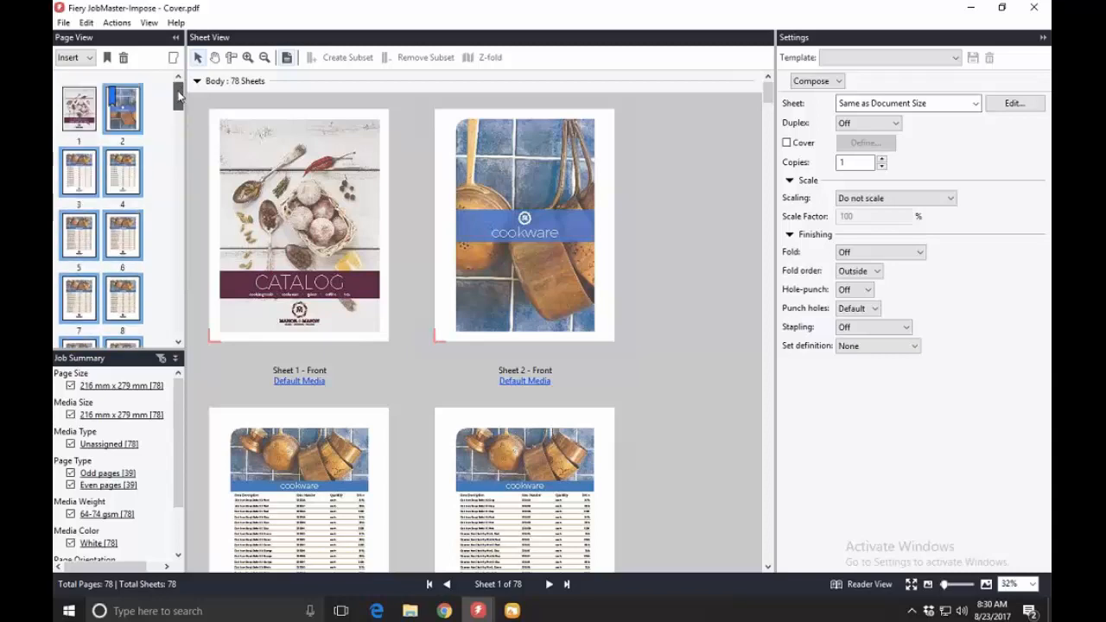
pyautogui.moveTo(184, 142); pyautogui.dragTo(319, 166)
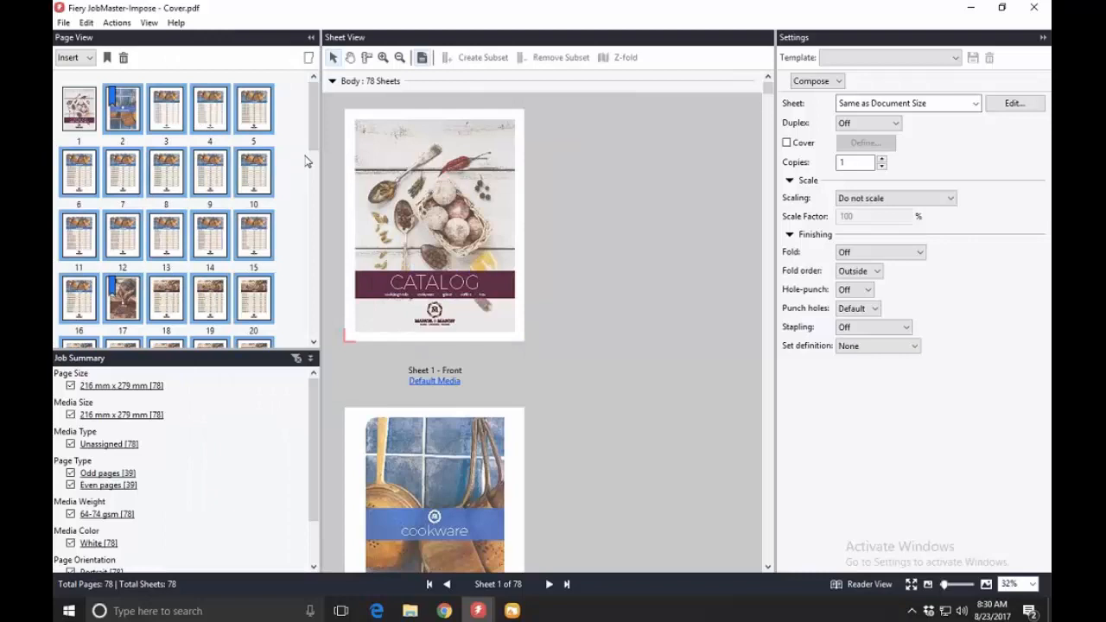
pyautogui.moveTo(311, 429); pyautogui.dragTo(313, 479)
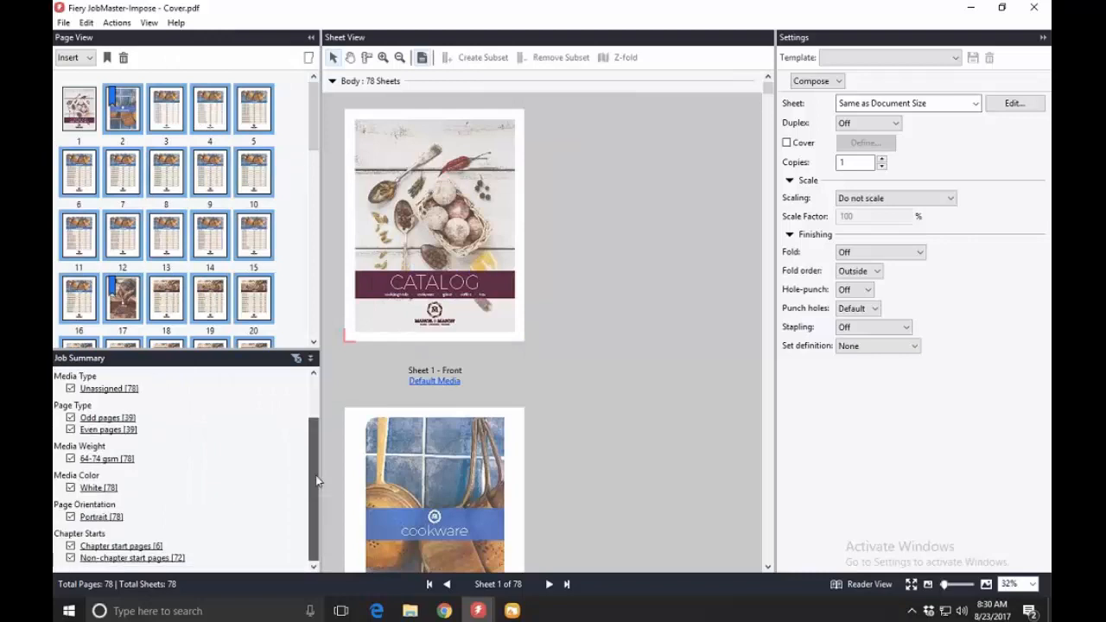
pyautogui.click(129, 545)
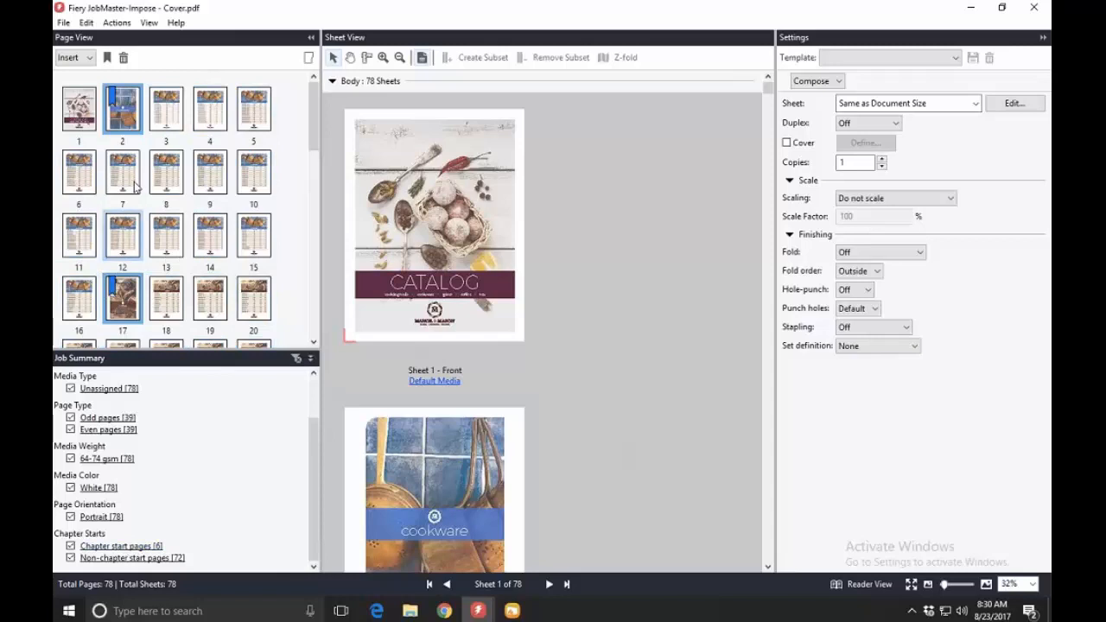
# Step: Assign media with the media color Green to the selected chapter start pages
pyautogui.rightClick(125, 119)
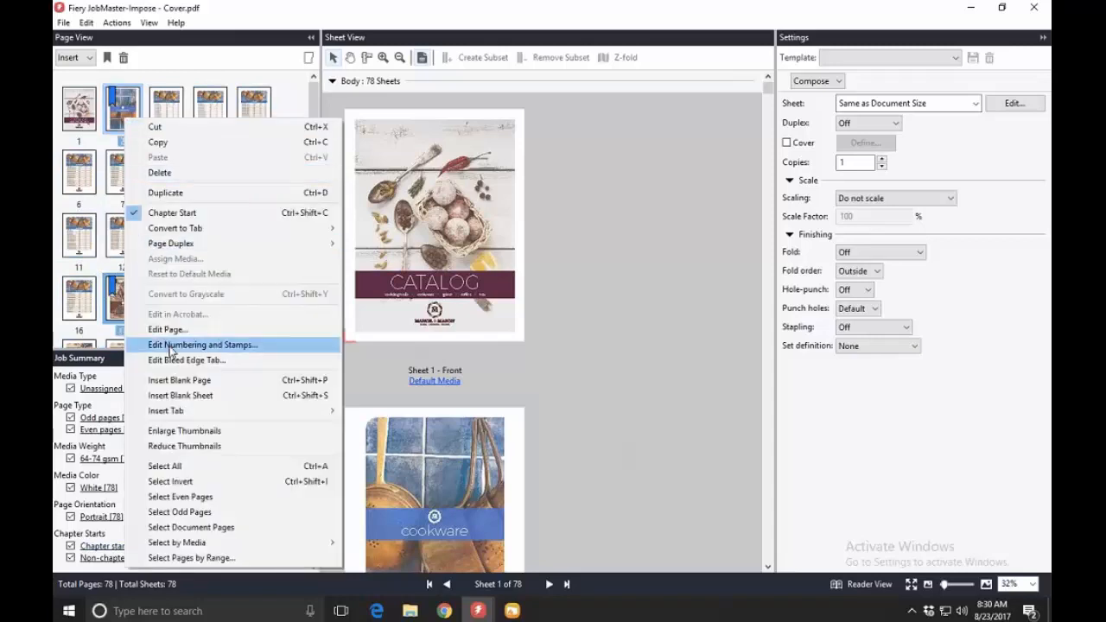
pyautogui.moveTo(190, 248)
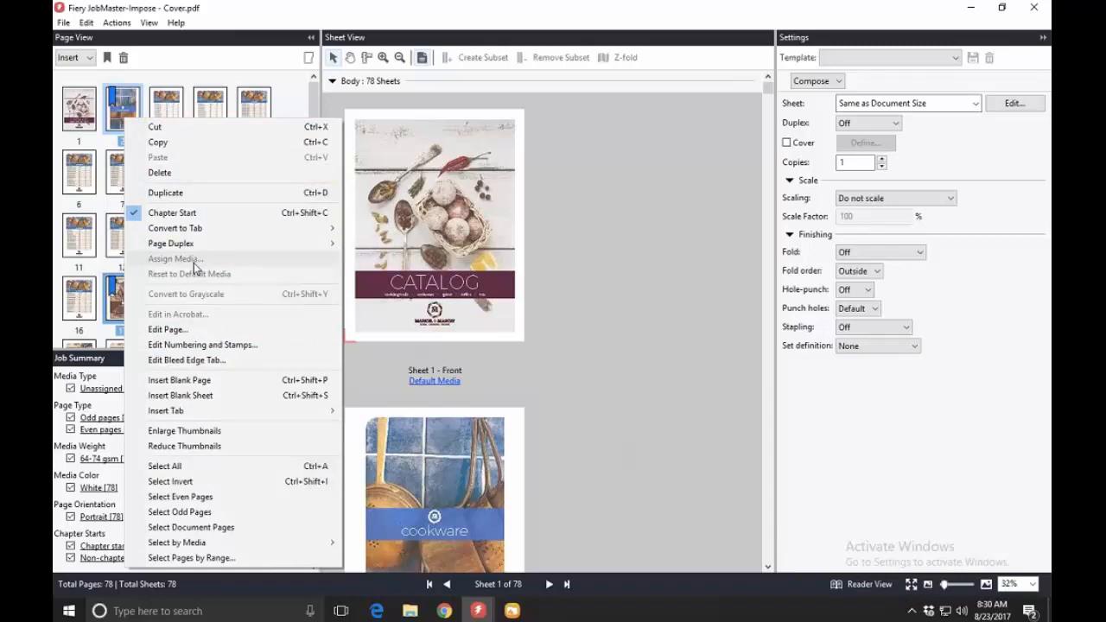
pyautogui.click(123, 105)
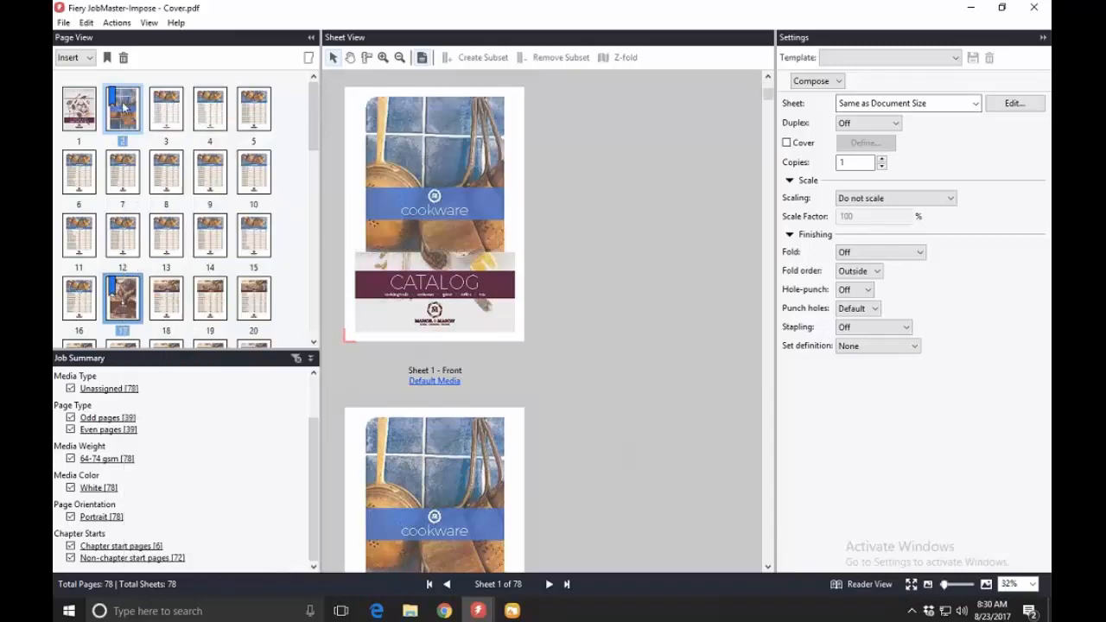
pyautogui.rightClick(123, 106)
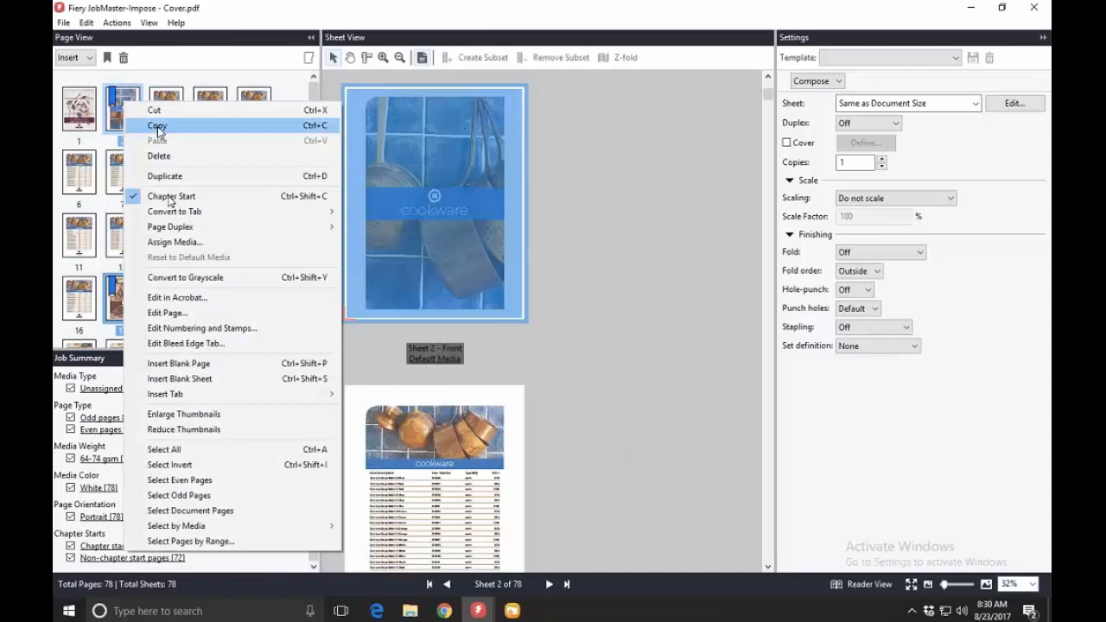
pyautogui.click(176, 243)
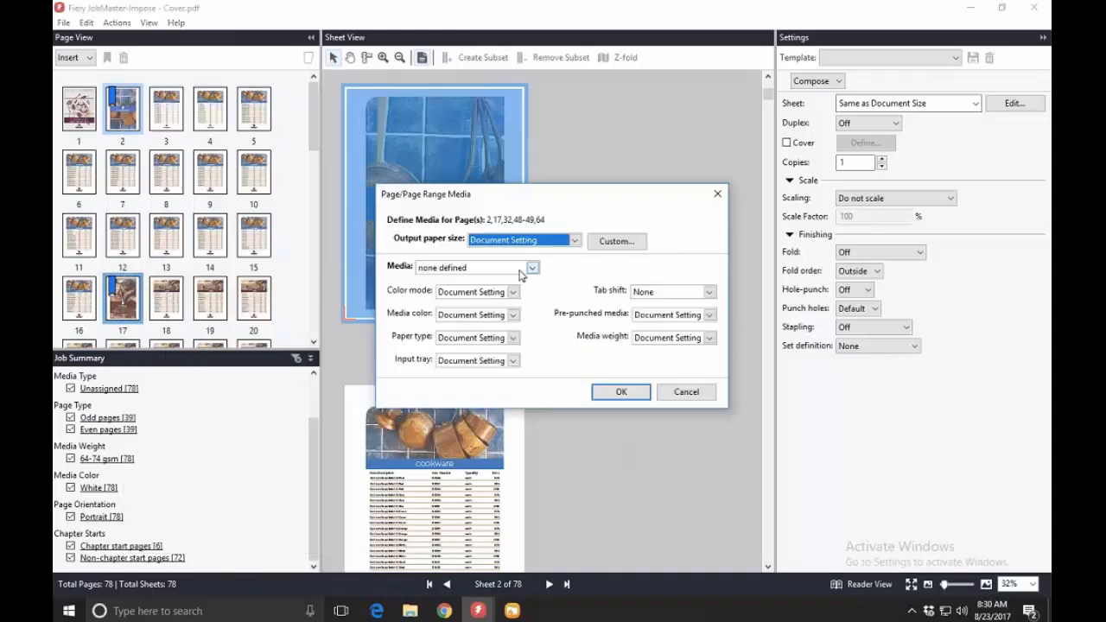
pyautogui.click(513, 316)
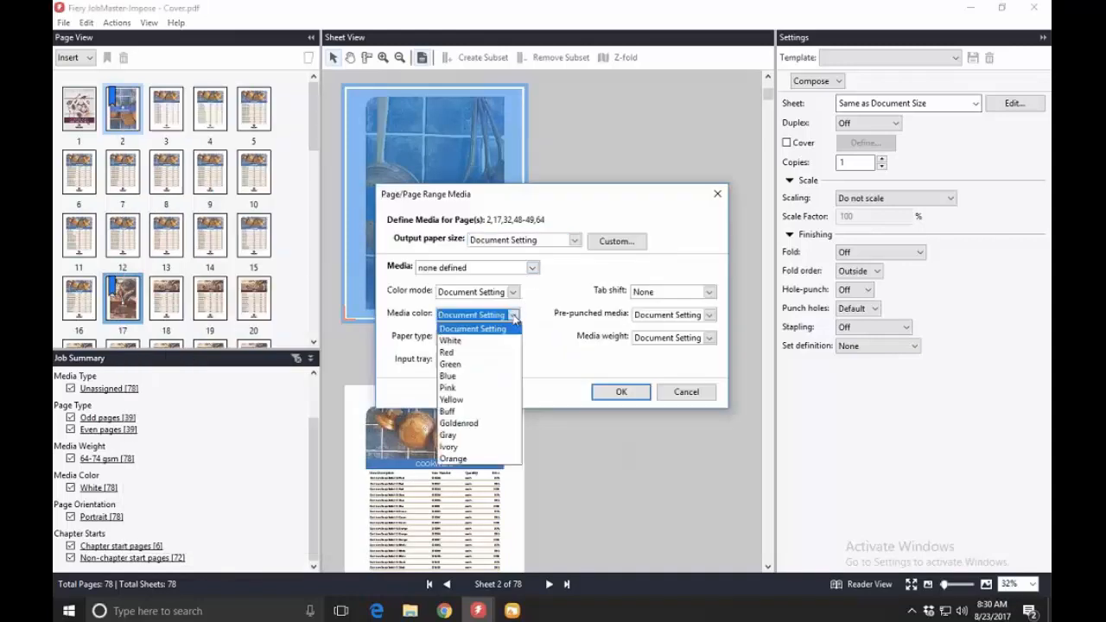
pyautogui.click(450, 363)
pyautogui.click(600, 391)
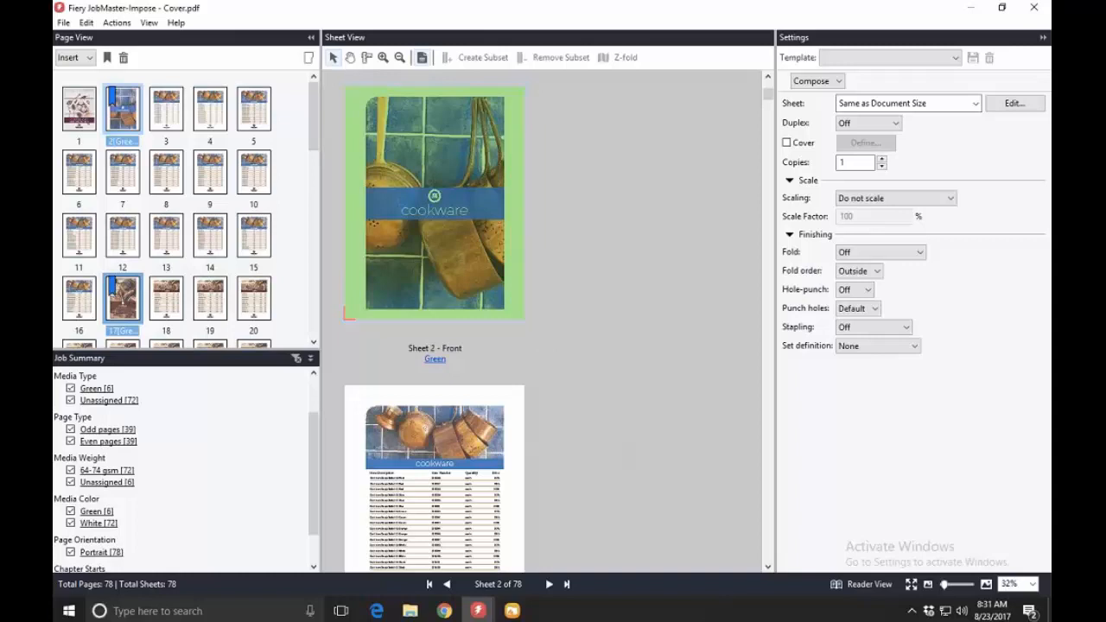
# Step: Set the sheet view zoom to 25% and examine the chapter start sheets down to the coffee chapter
pyautogui.click(1009, 584)
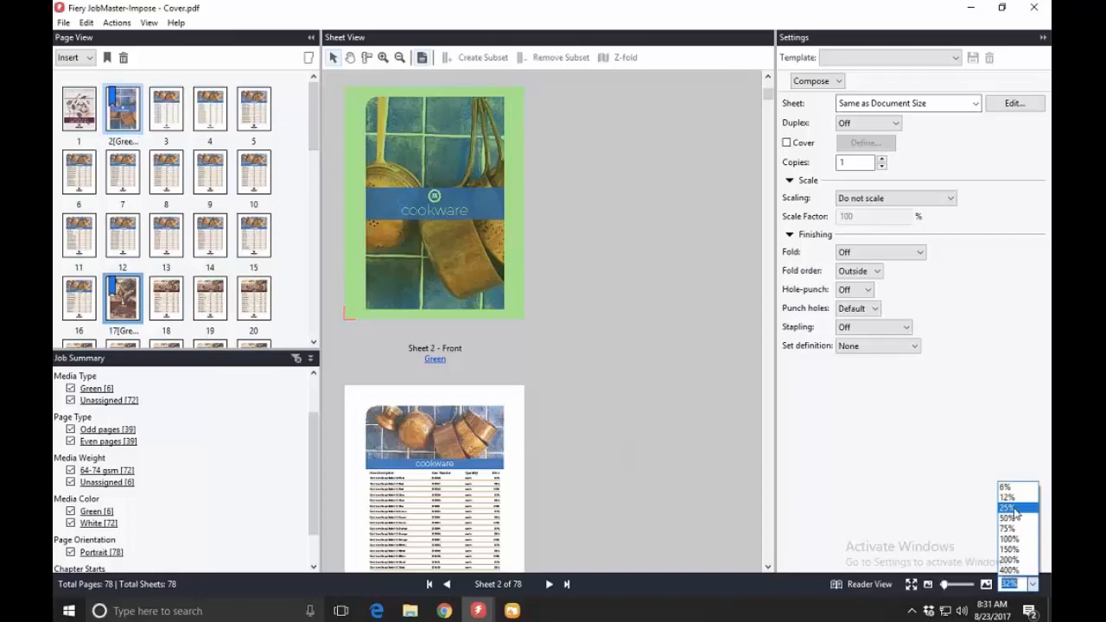
pyautogui.click(1015, 513)
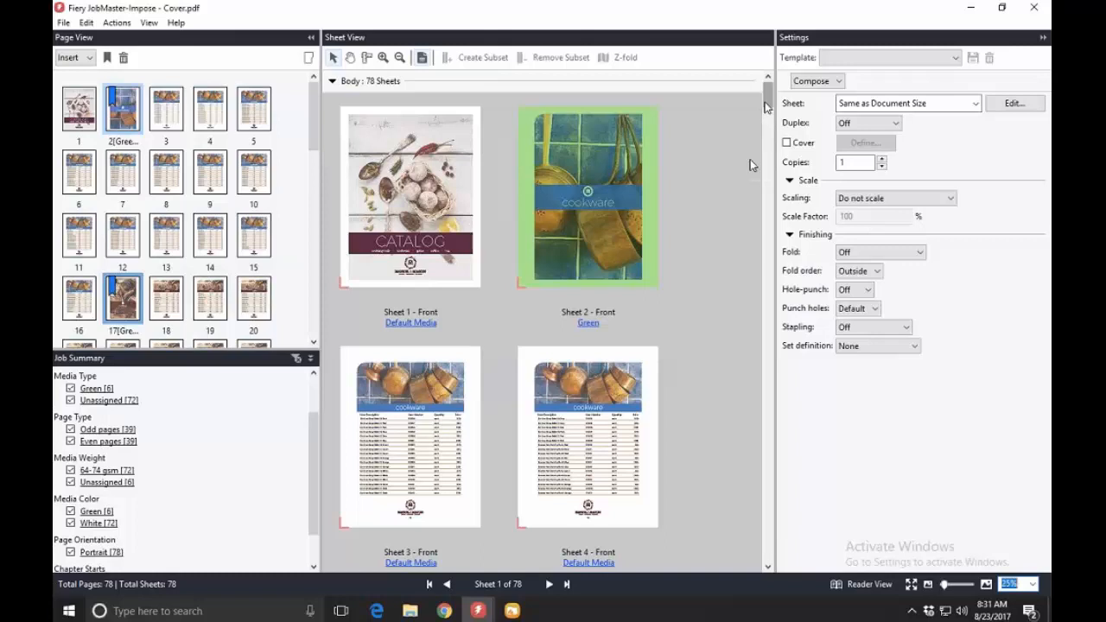
pyautogui.scroll(-1, 767, 117)
pyautogui.moveTo(767, 116); pyautogui.dragTo(763, 191)
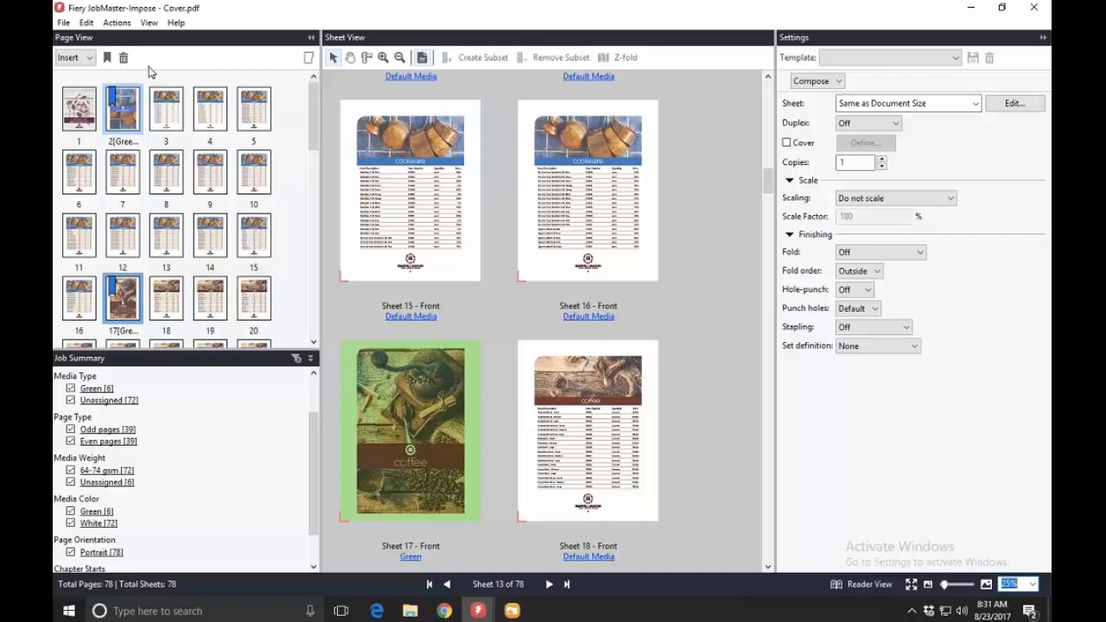
# Step: Load M&M_NCR_PurchaseOrder_LTR.pdf from the Catalog folder in PIC videos and files for insertion into the job
pyautogui.click(91, 61)
pyautogui.click(91, 60)
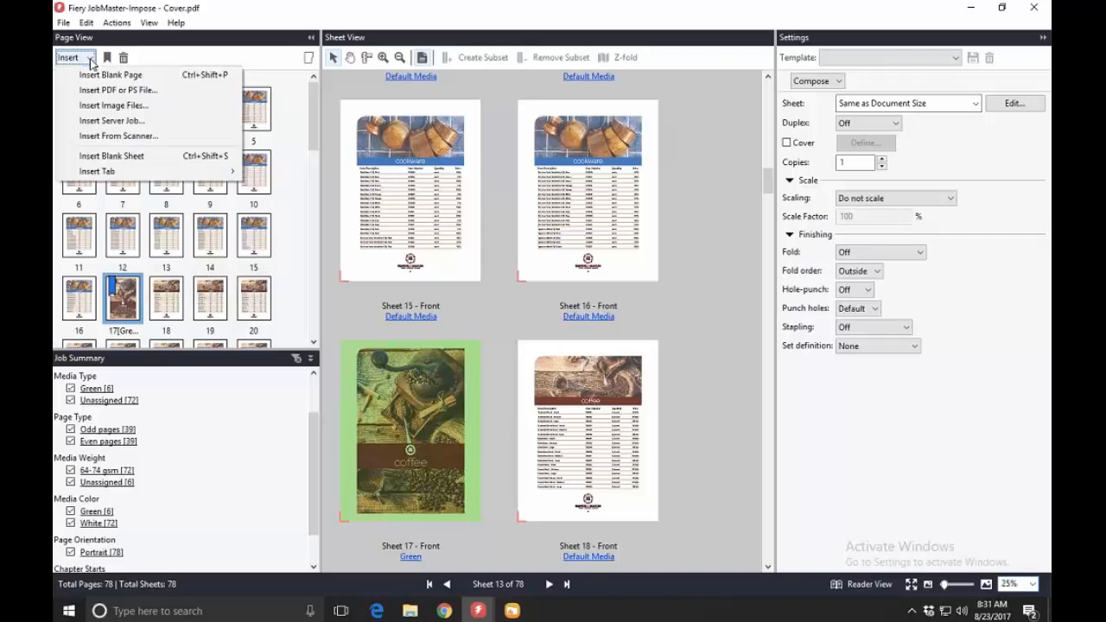
pyautogui.click(89, 94)
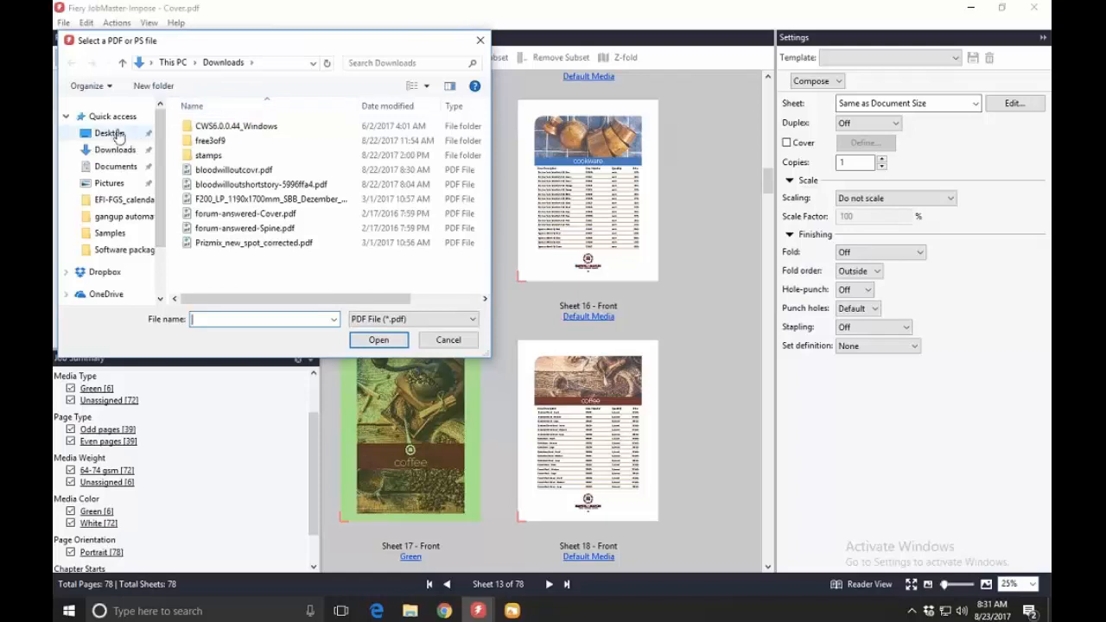
pyautogui.click(113, 132)
pyautogui.doubleClick(237, 186)
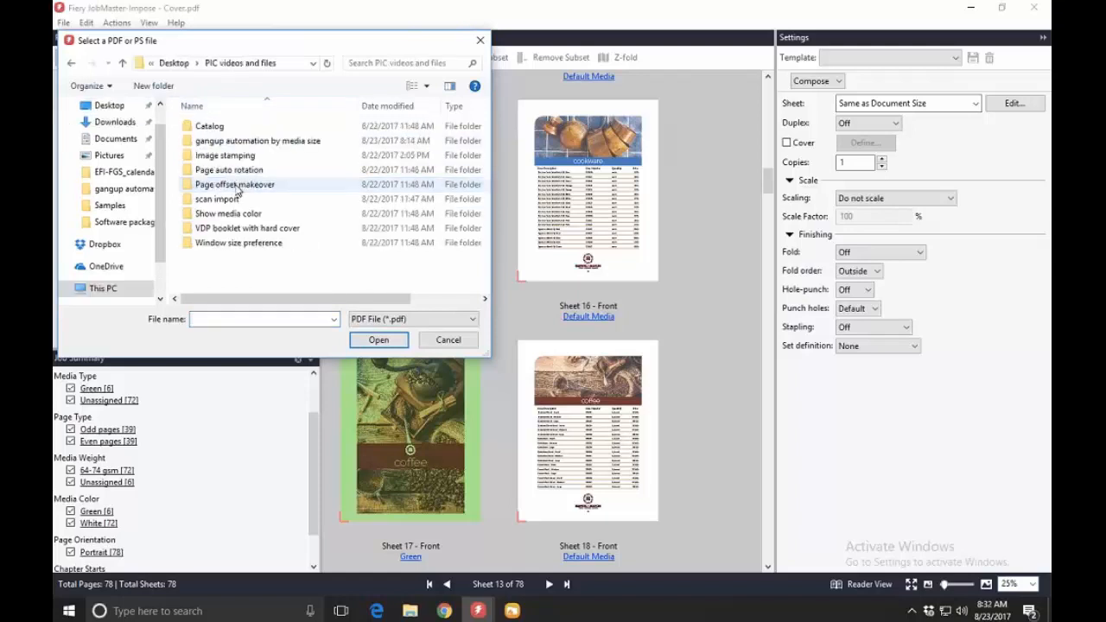
pyautogui.doubleClick(207, 128)
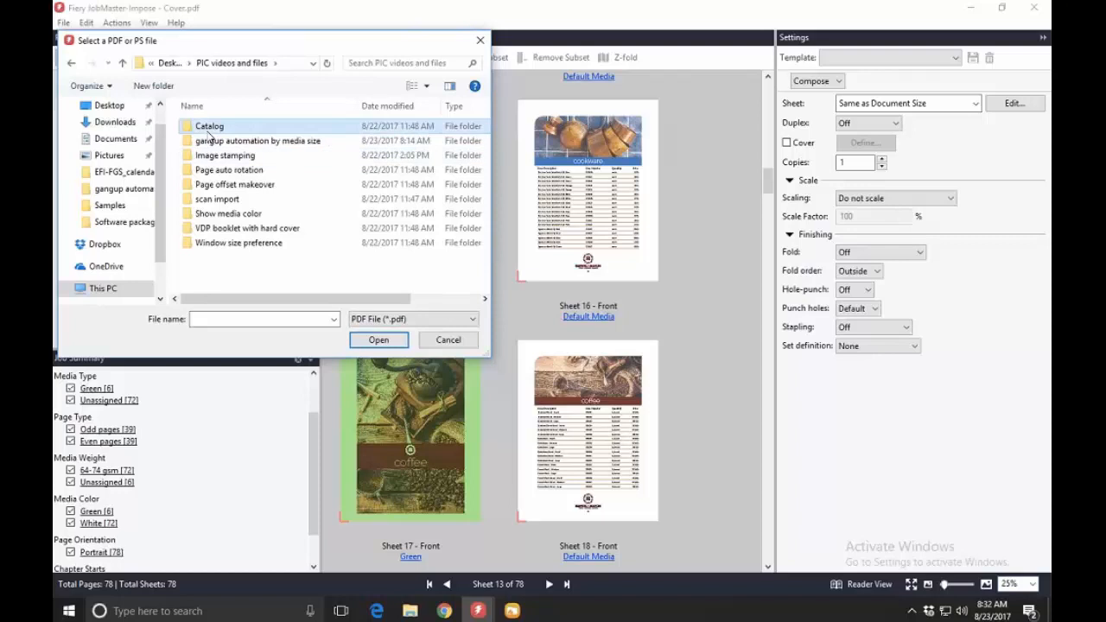
pyautogui.click(446, 251)
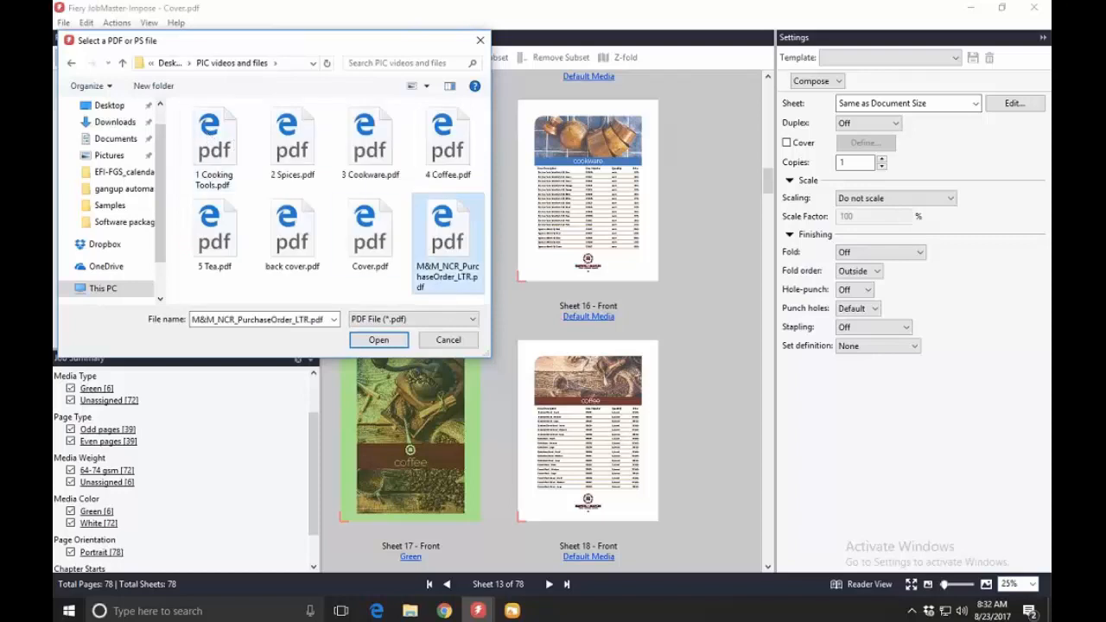
pyautogui.click(380, 341)
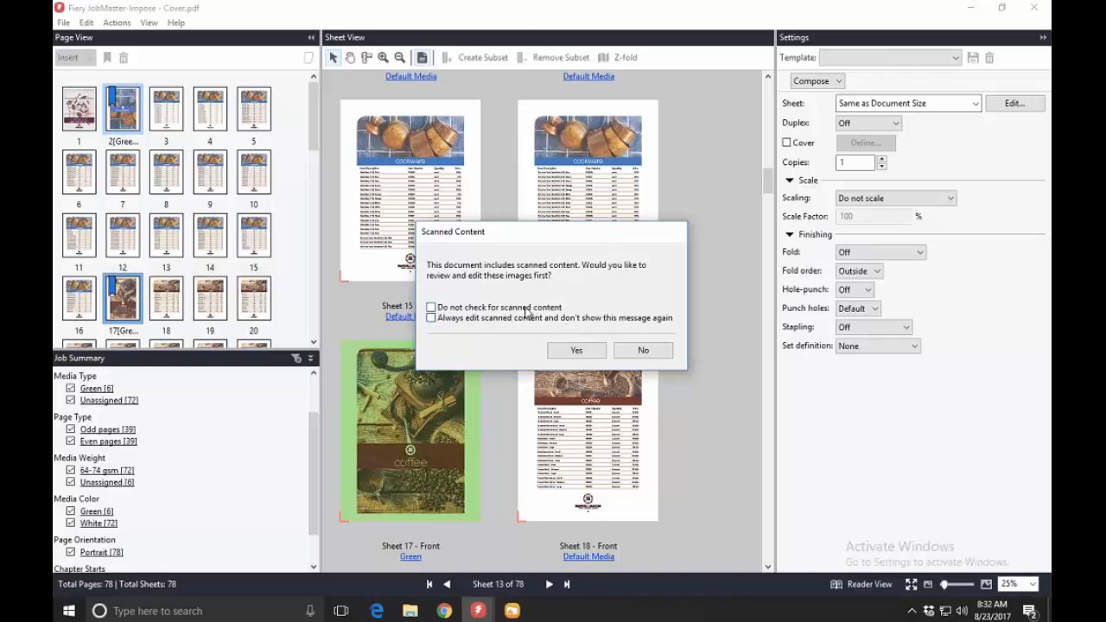
# Step: Review the purchase order's scanned content, set Deskew to On and finish the image edit
pyautogui.click(576, 349)
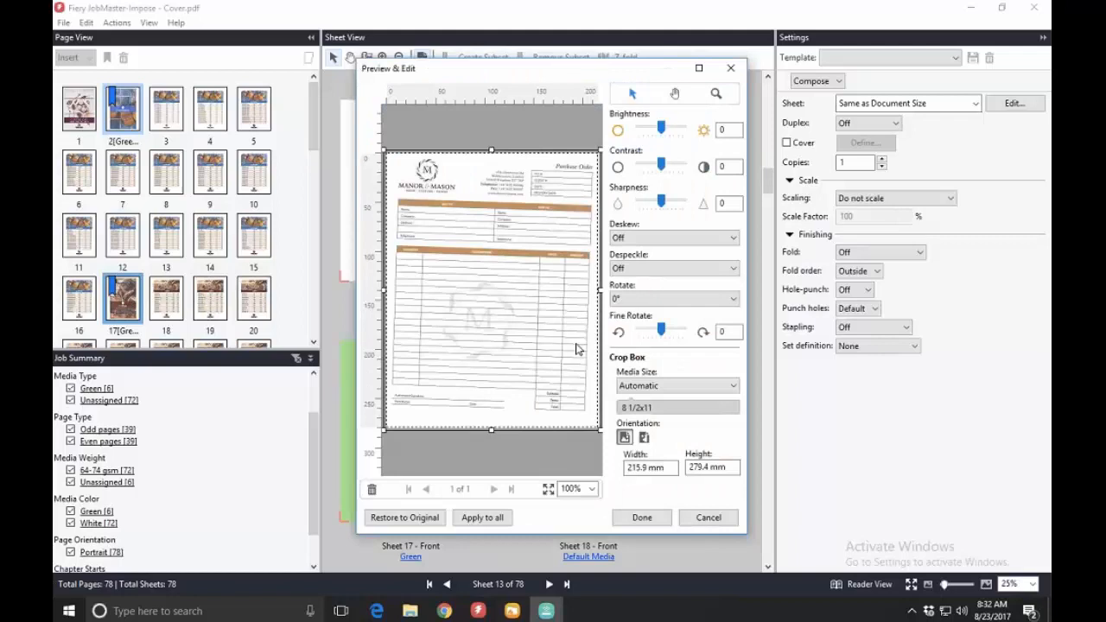
pyautogui.click(679, 242)
pyautogui.click(639, 260)
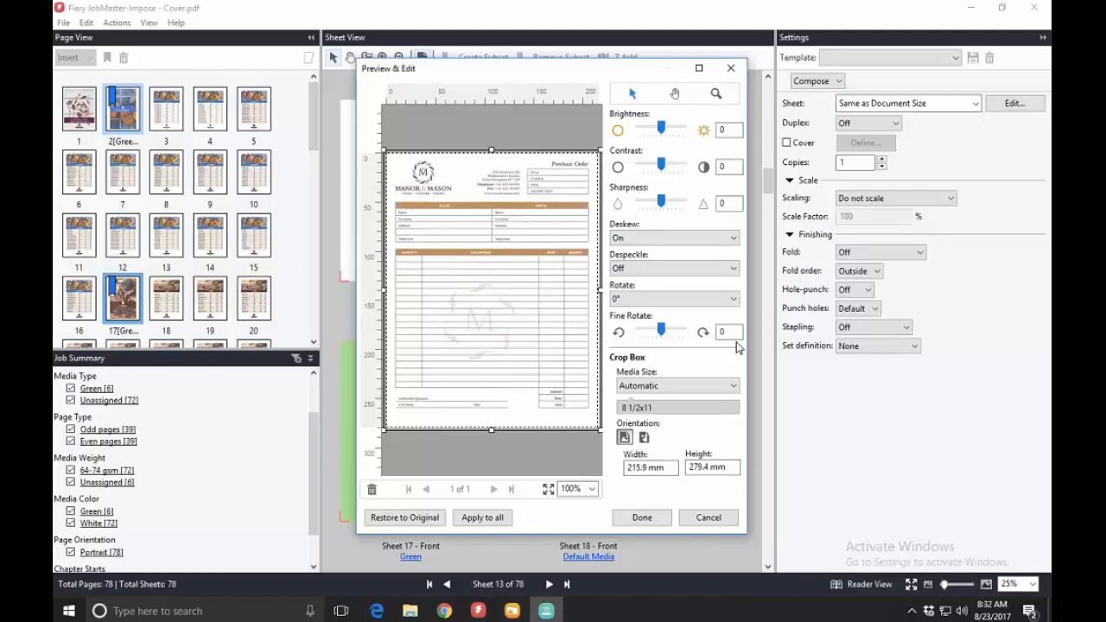
pyautogui.click(649, 519)
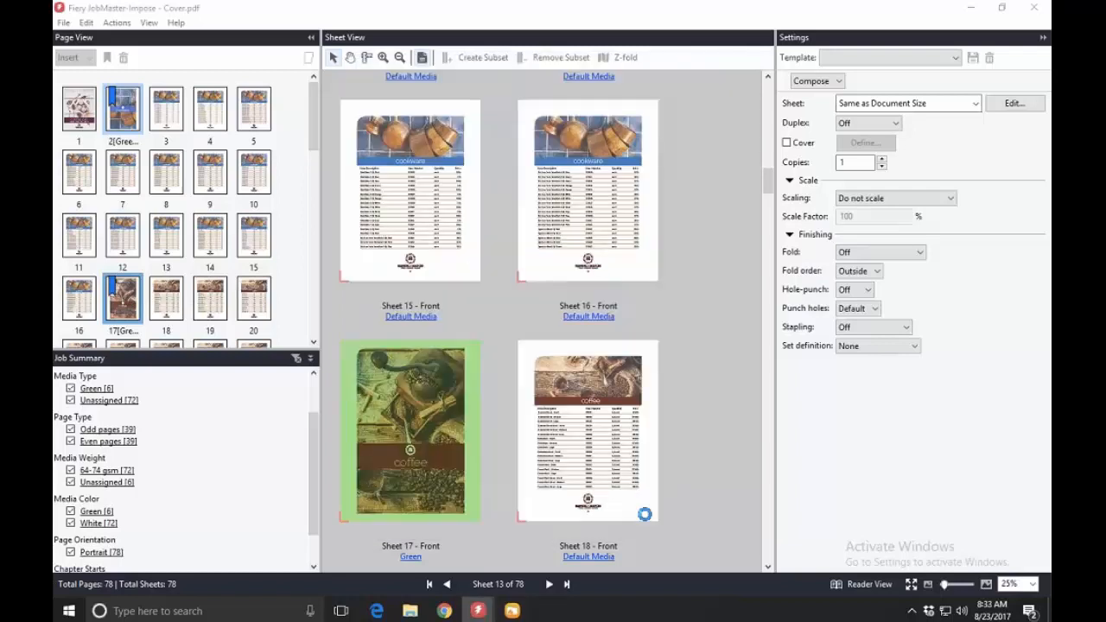
# Step: Insert the scanned purchase order page at the end of the job and finish inserting pages
pyautogui.moveTo(272, 76); pyautogui.dragTo(488, 83)
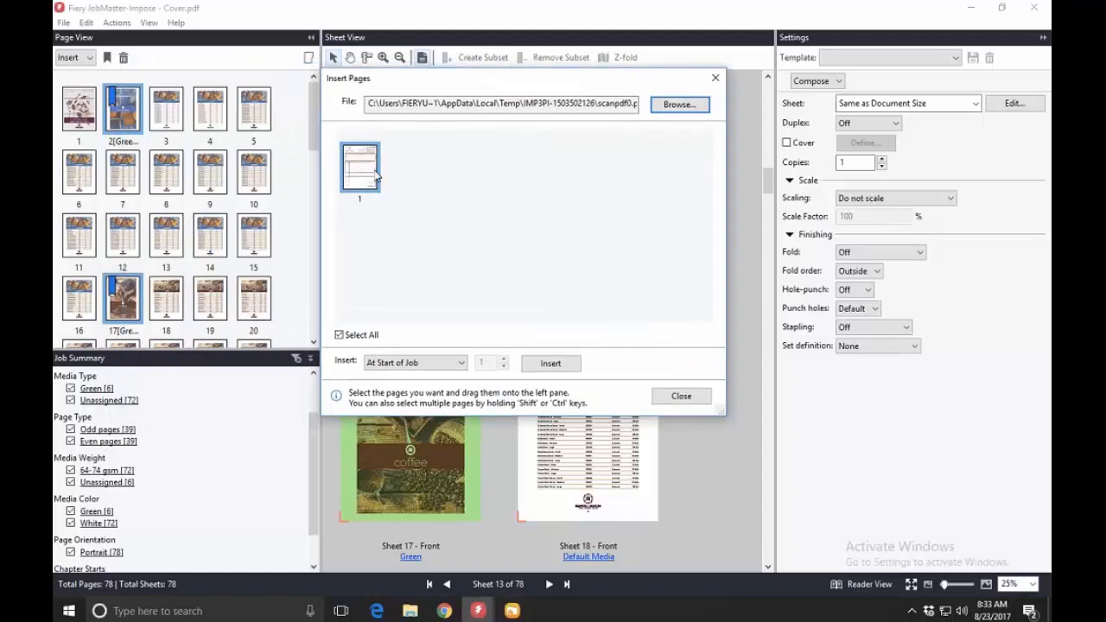
pyautogui.moveTo(374, 171)
pyautogui.mouseDown()
pyautogui.moveTo(164, 173)
pyautogui.moveTo(360, 178)
pyautogui.mouseUp()
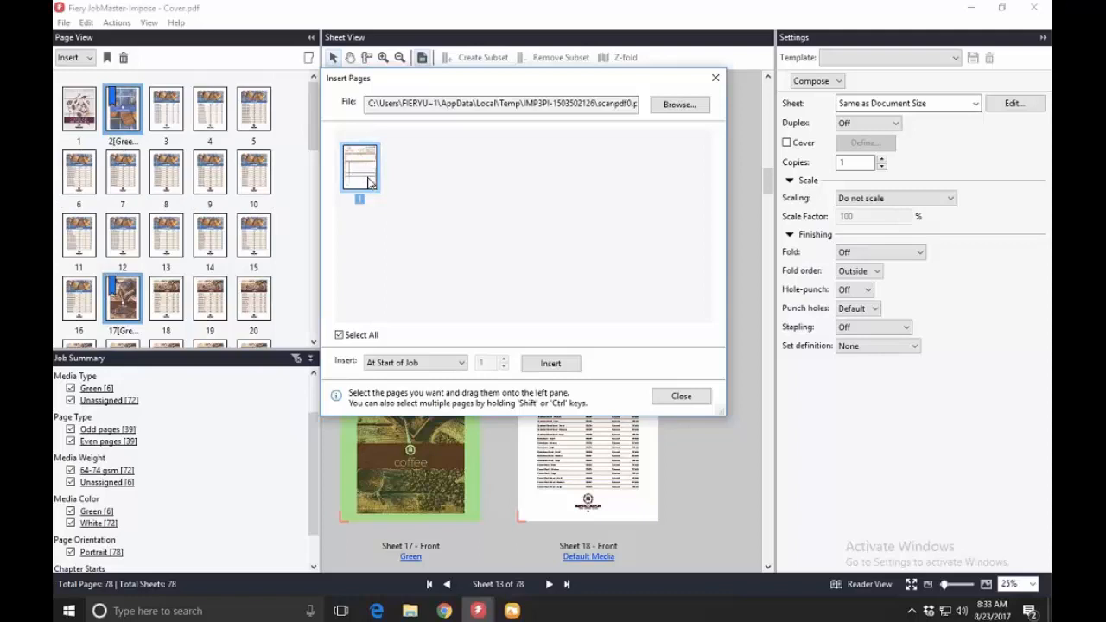
pyautogui.moveTo(434, 88); pyautogui.dragTo(446, 145)
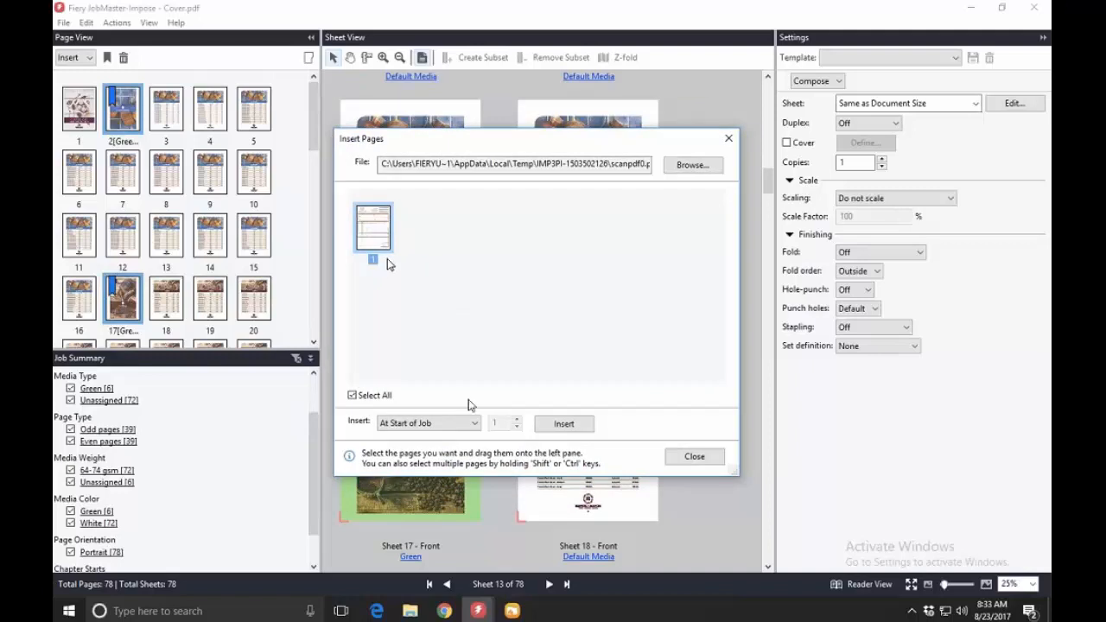
pyautogui.click(474, 425)
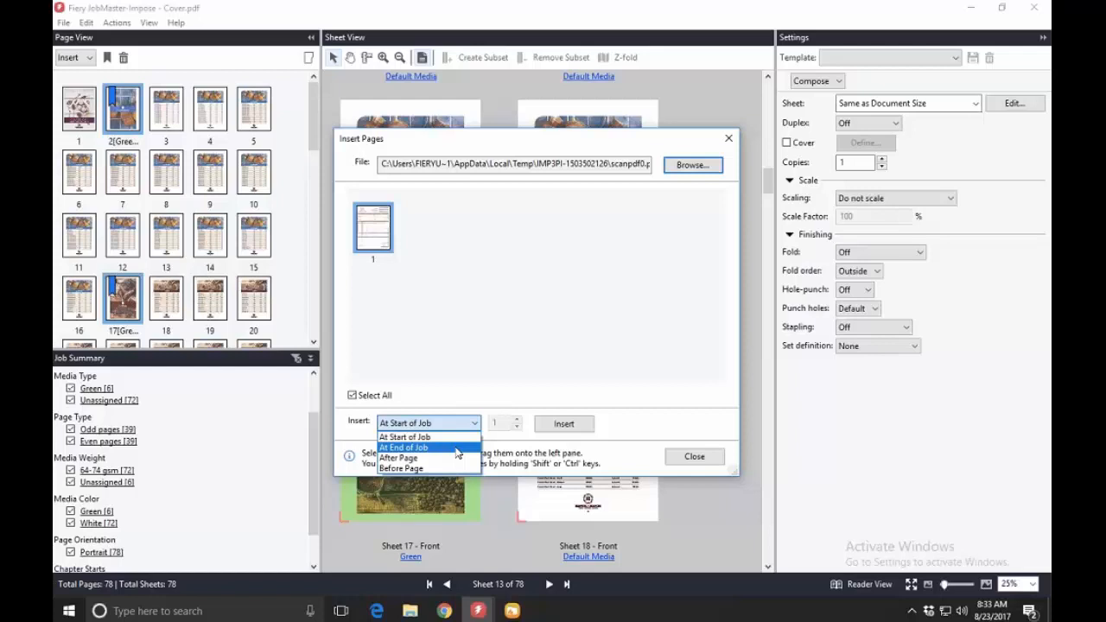
pyautogui.click(457, 448)
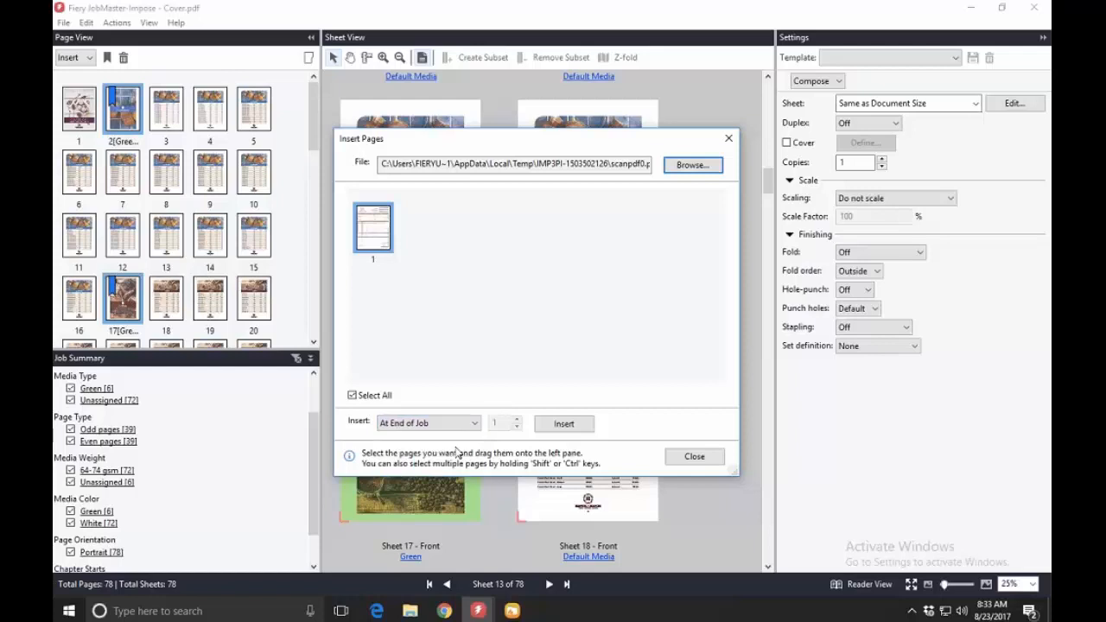
pyautogui.click(562, 425)
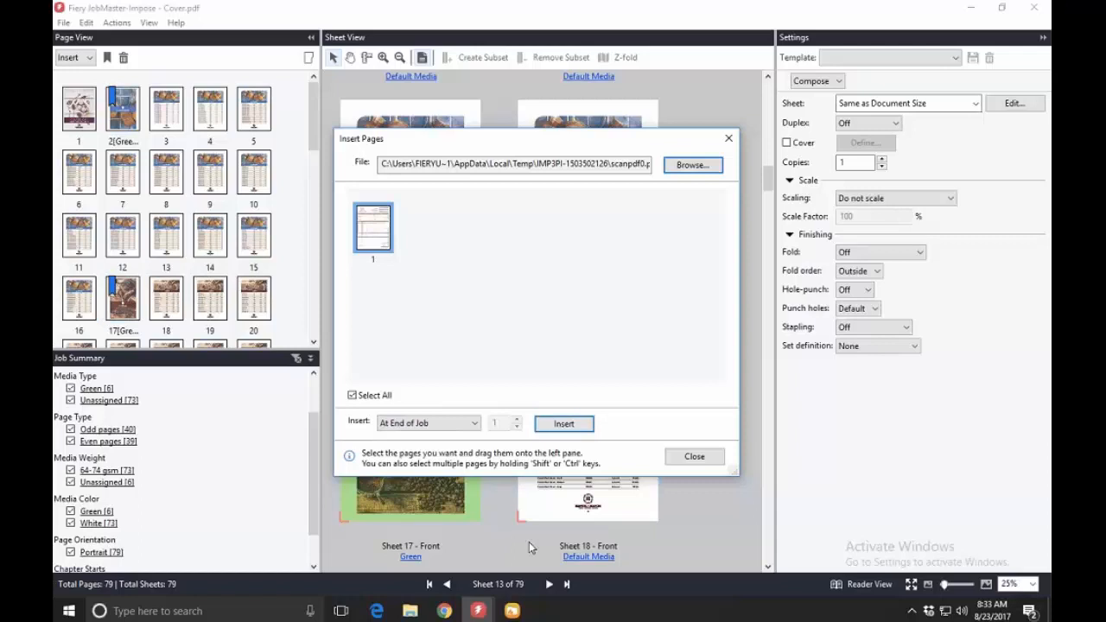
pyautogui.click(694, 456)
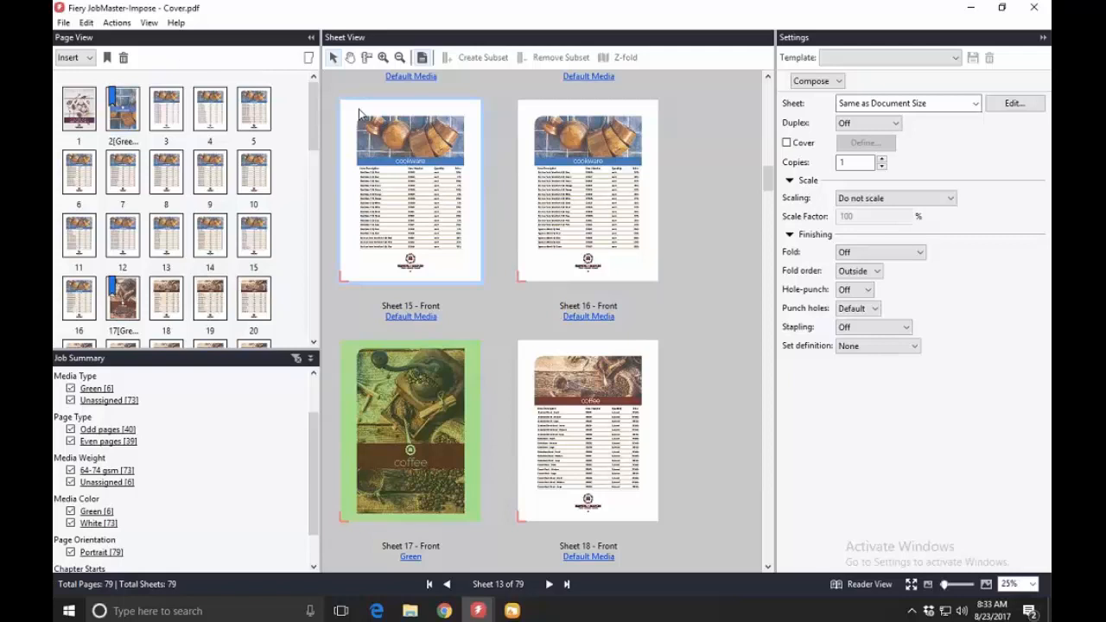
# Step: Set the job's Duplex option to Top-top and go to the cover page's sheet
pyautogui.click(880, 126)
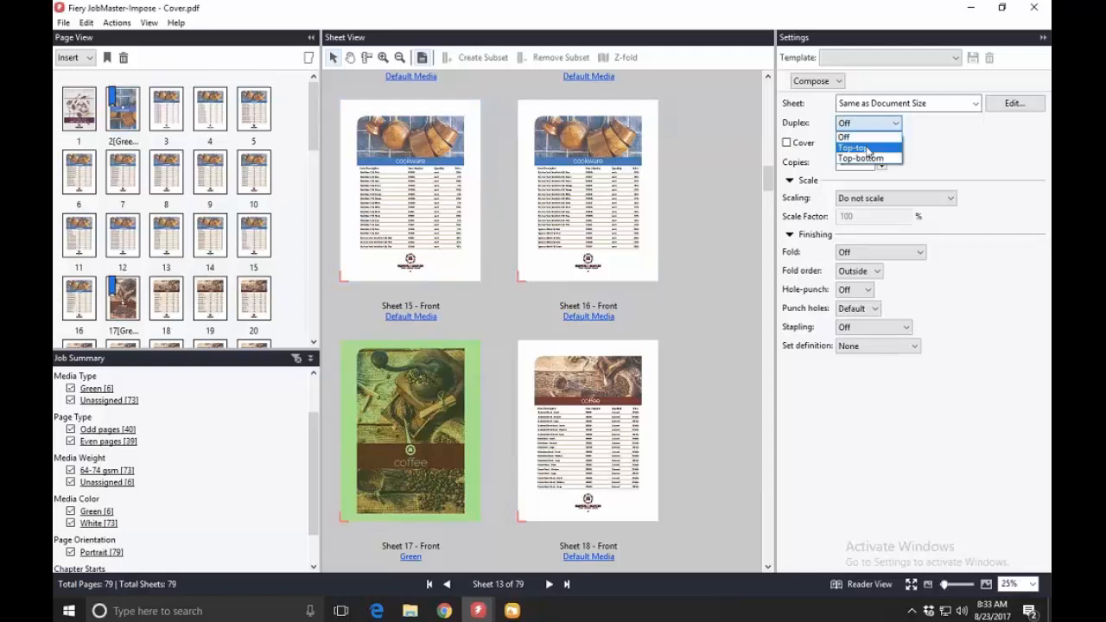
pyautogui.click(864, 149)
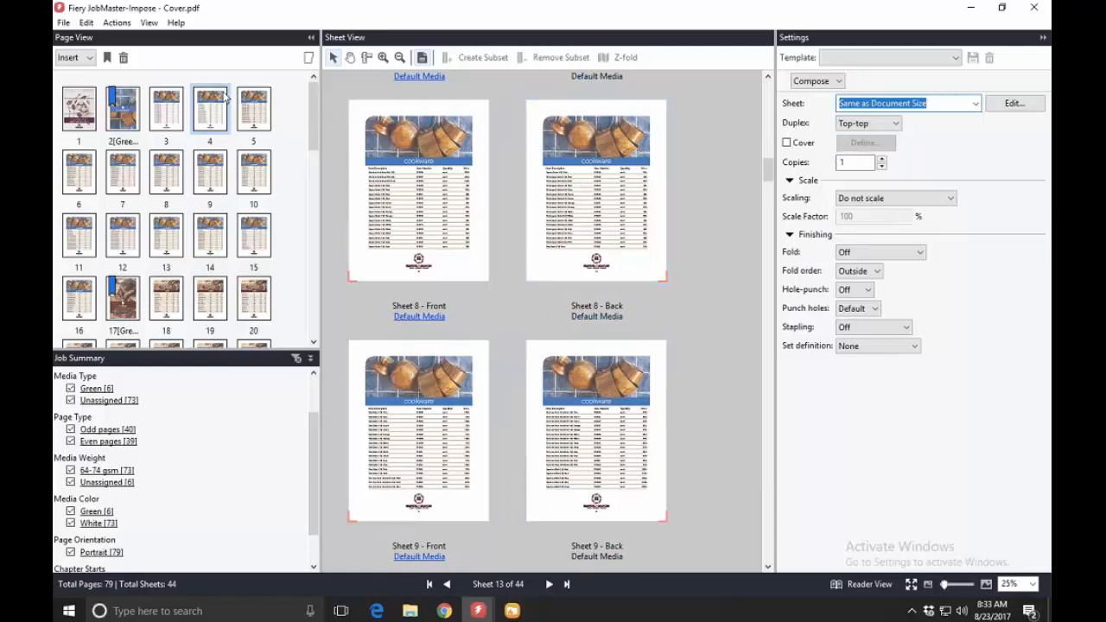
pyautogui.click(86, 97)
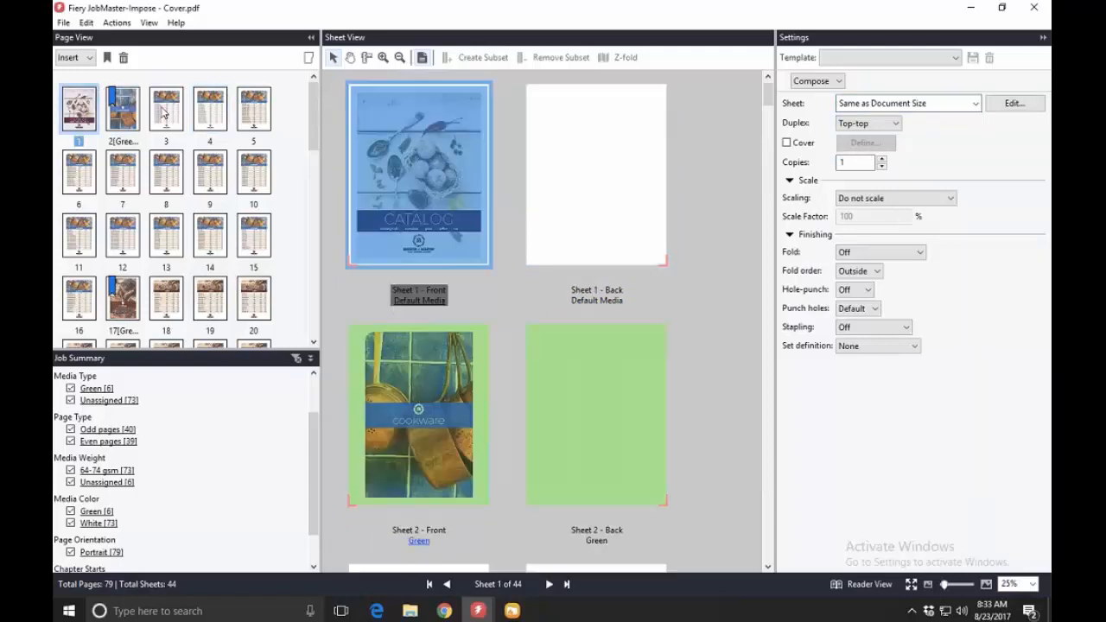
# Step: Set the catalog cover's X page offset to 5 mm and close the imposition job
pyautogui.rightClick(78, 107)
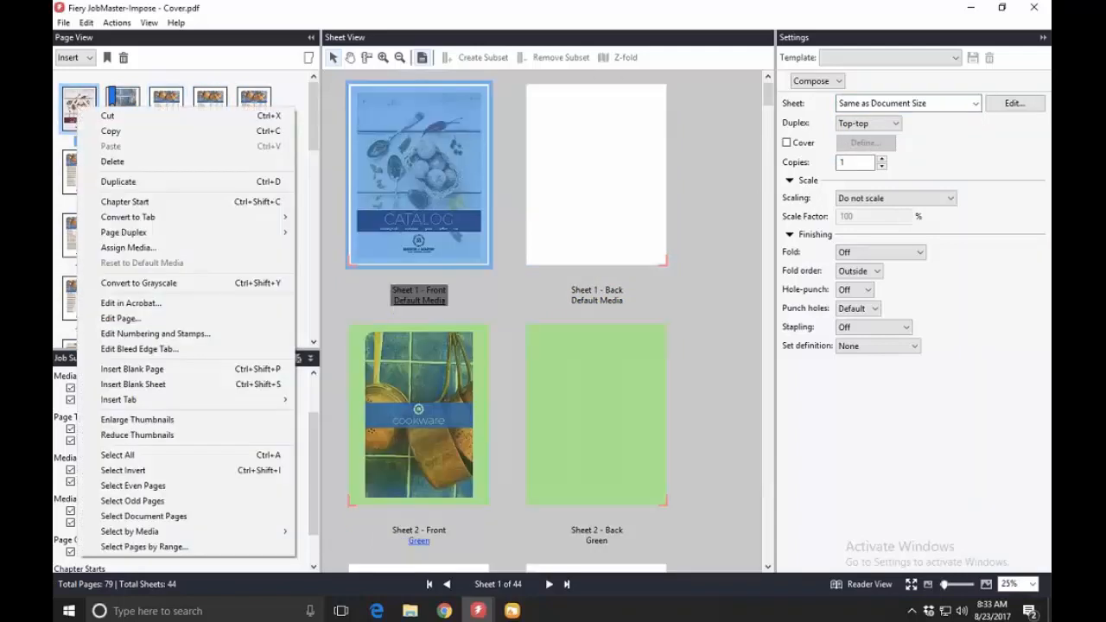
pyautogui.click(134, 318)
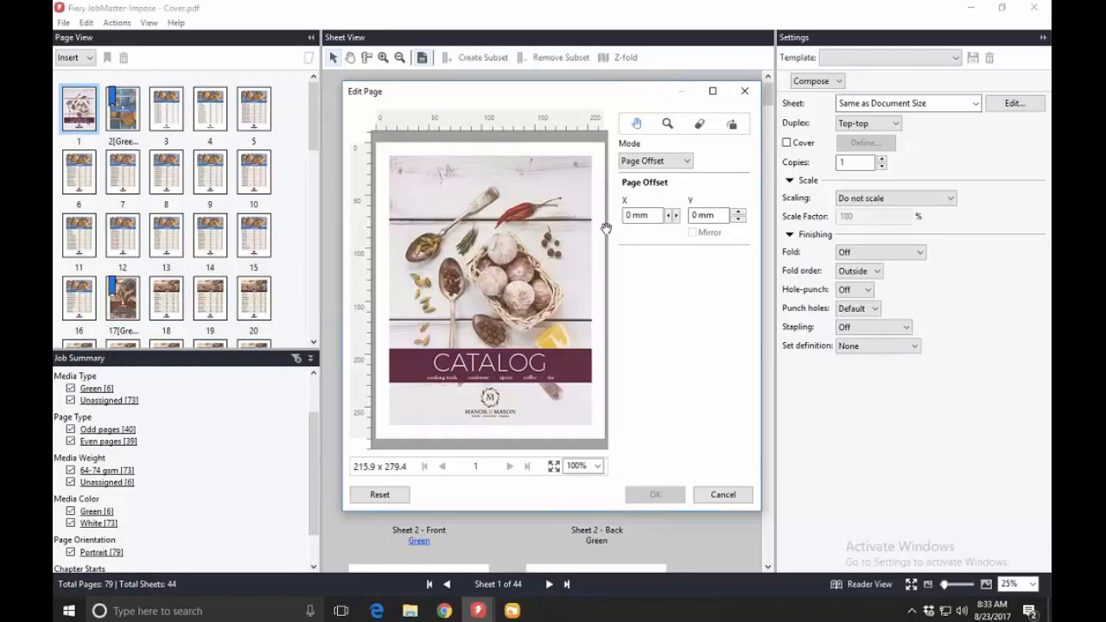
pyautogui.click(677, 215)
pyautogui.click(678, 215)
pyautogui.click(677, 215)
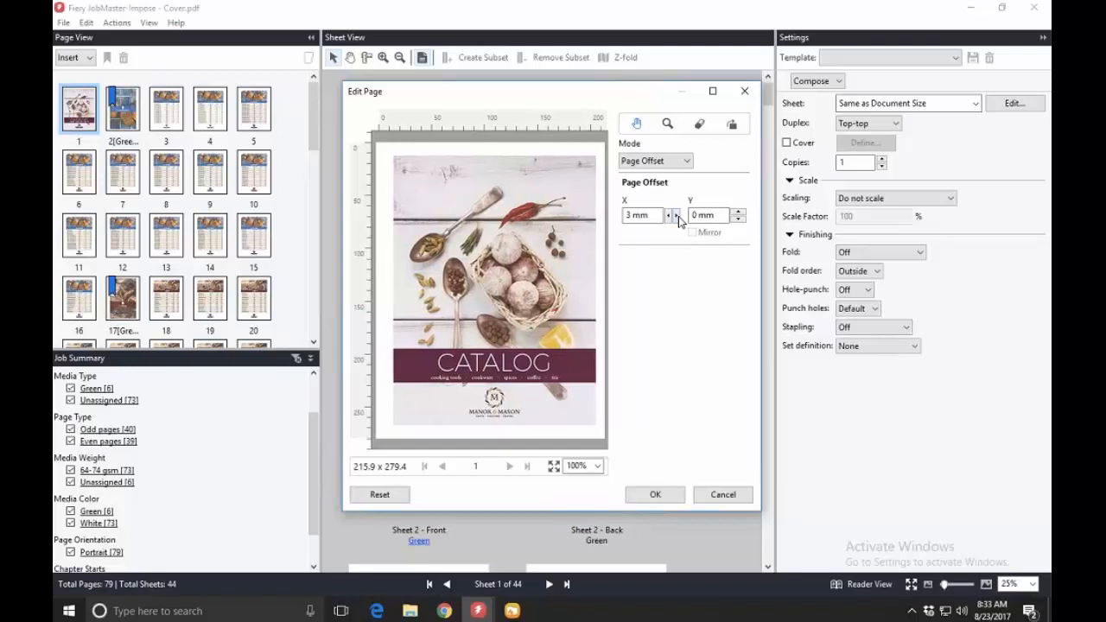
pyautogui.click(677, 215)
pyautogui.click(676, 215)
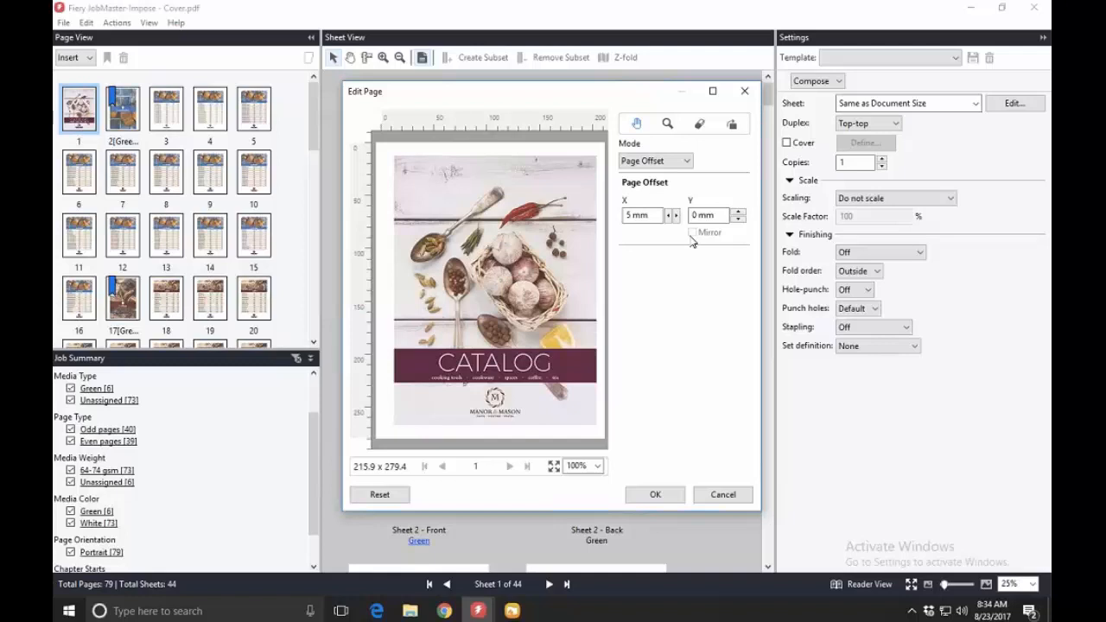
pyautogui.click(655, 496)
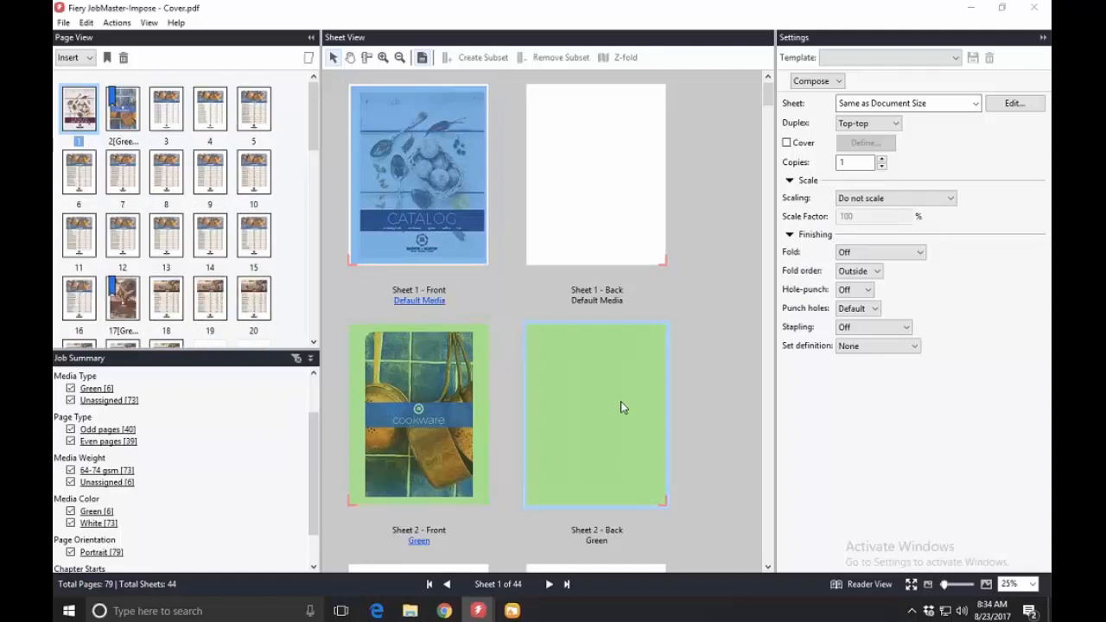
pyautogui.click(1034, 9)
pyautogui.click(584, 345)
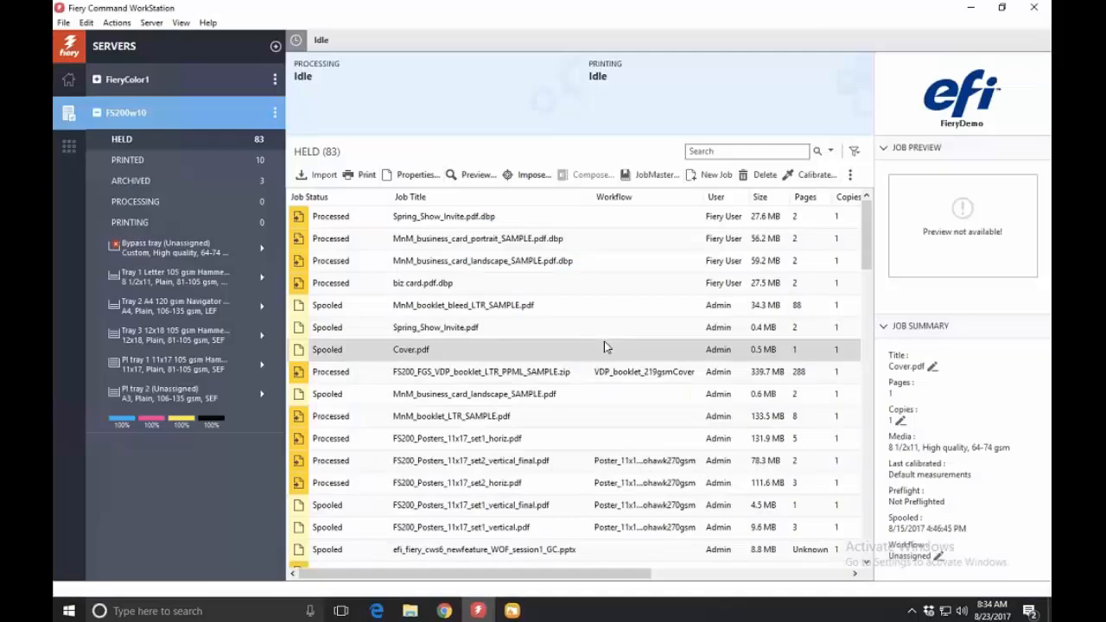
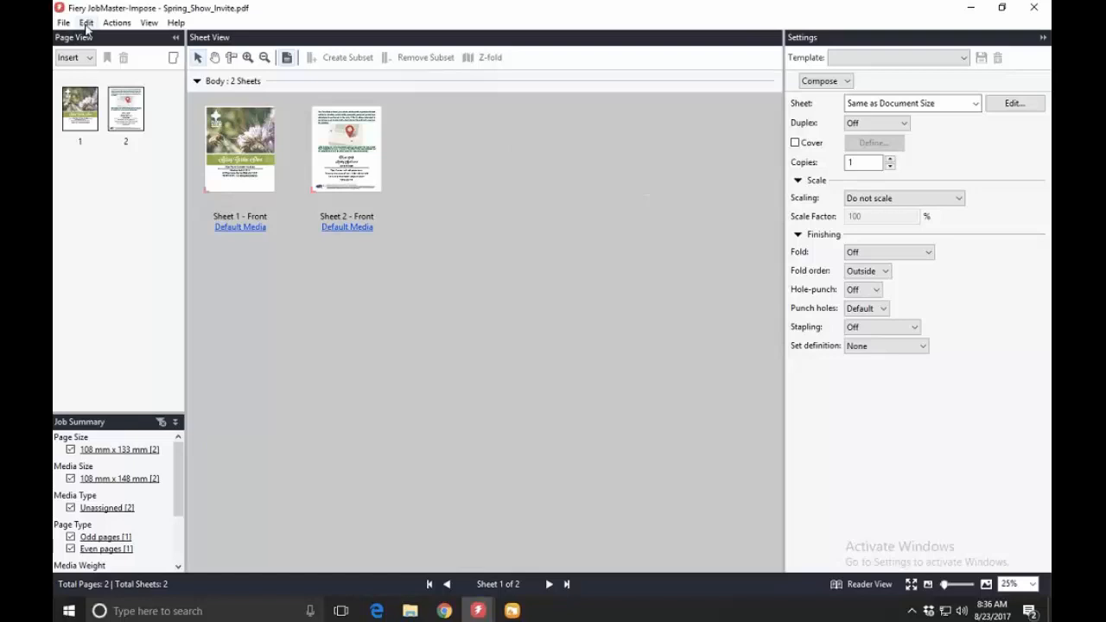
# Step: Duplicate the Spring_Show_Invite.pdf job to a total of 1000 copies
pyautogui.click(86, 24)
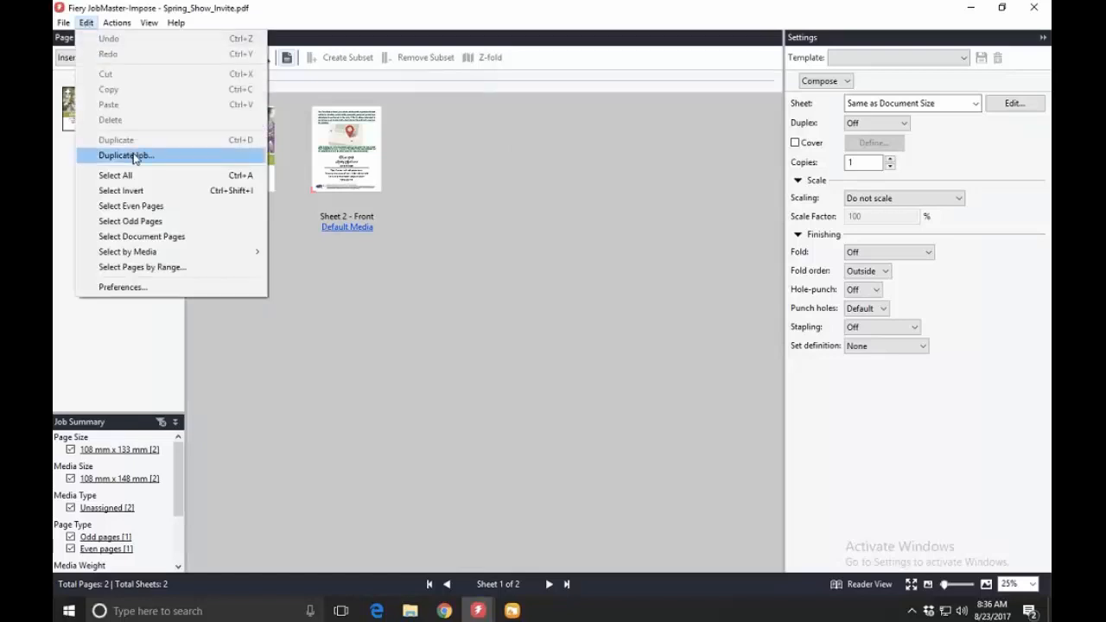
pyautogui.click(147, 156)
pyautogui.write('1')
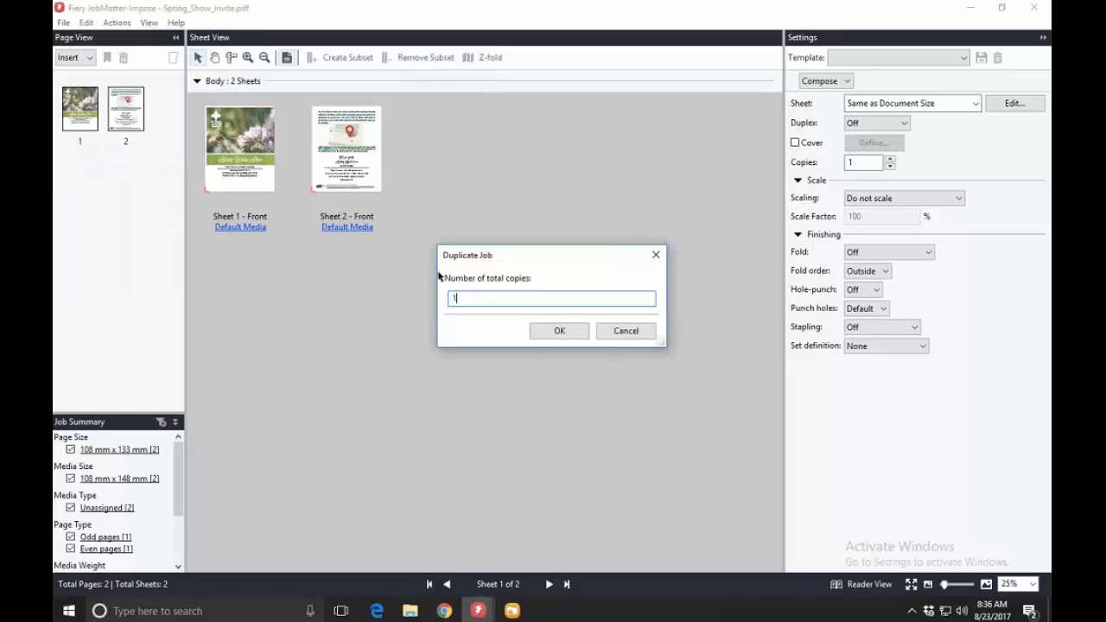
pyautogui.write('000')
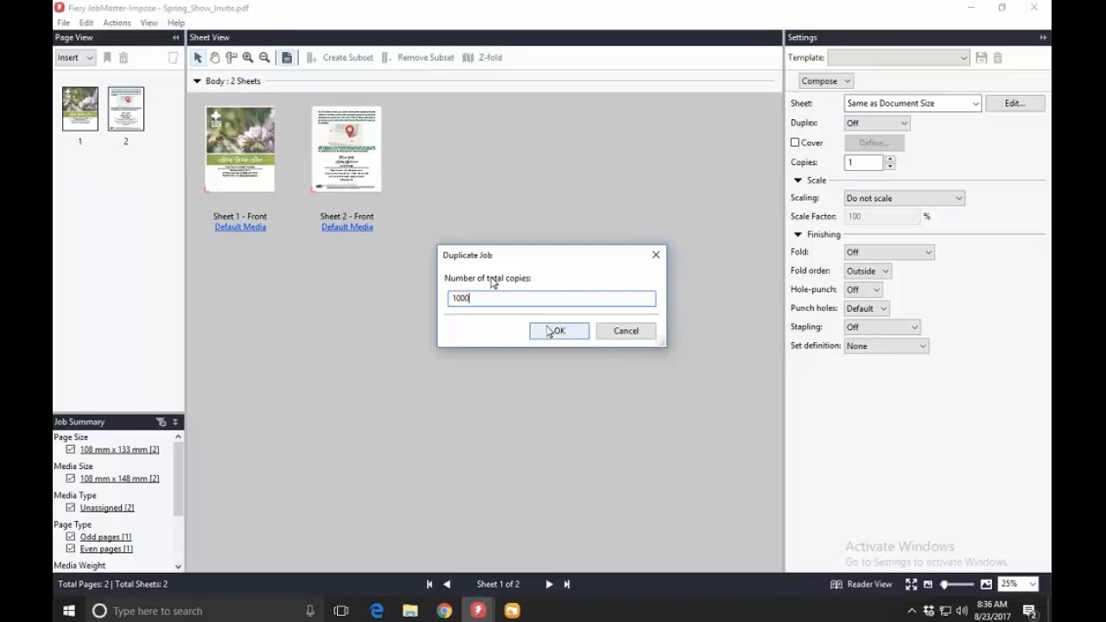
pyautogui.click(557, 329)
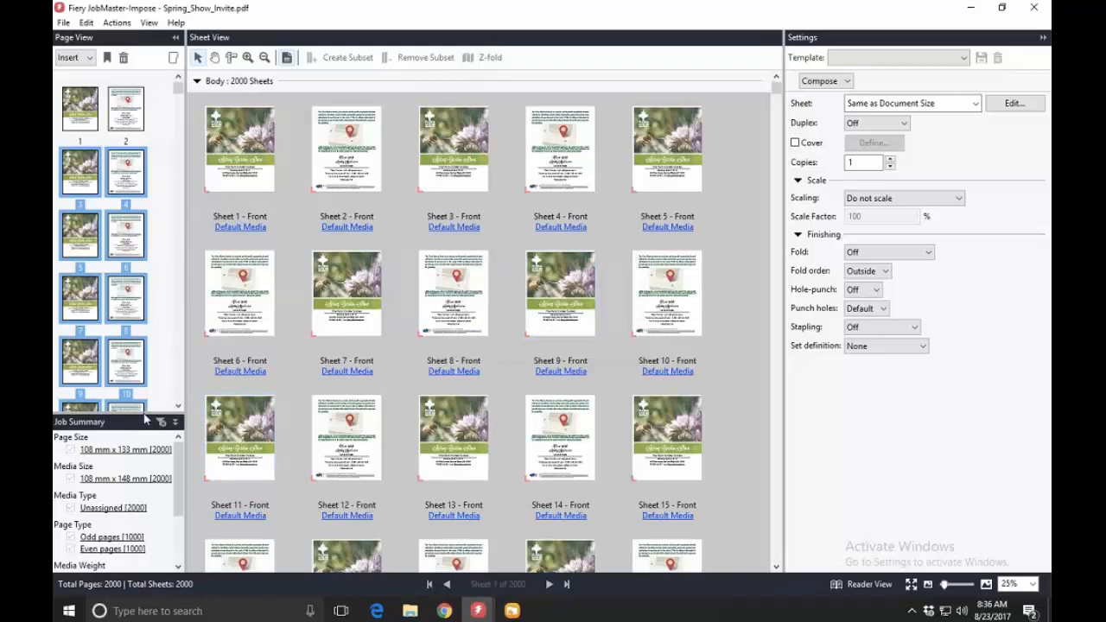
# Step: Add a page-number element to all odd pages of the invite and look at its page range options
pyautogui.moveTo(146, 418); pyautogui.dragTo(152, 354)
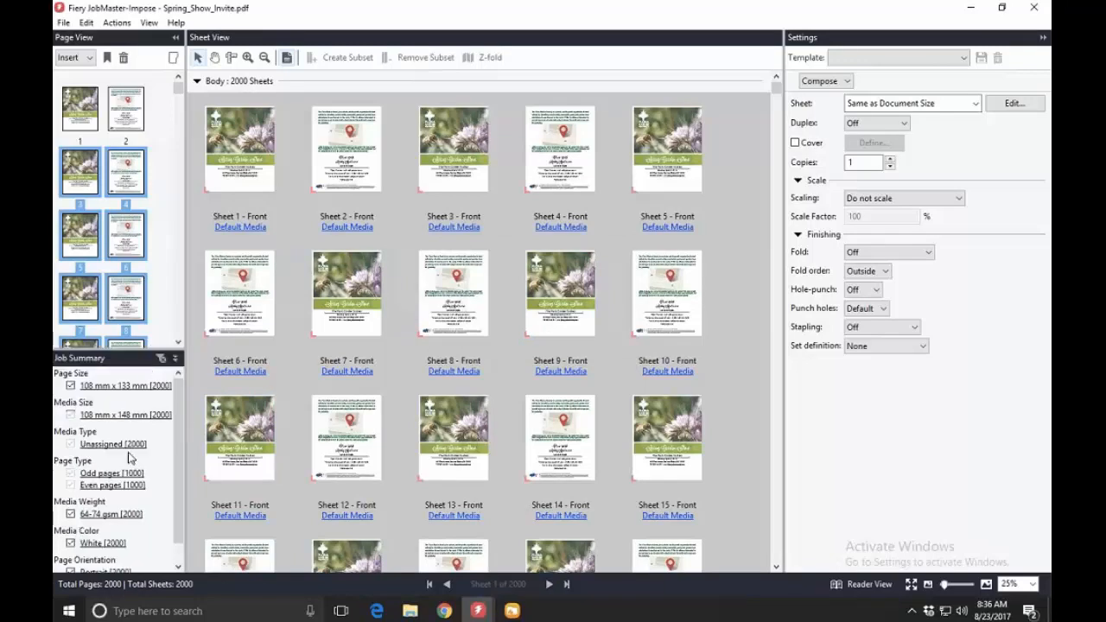
pyautogui.click(116, 472)
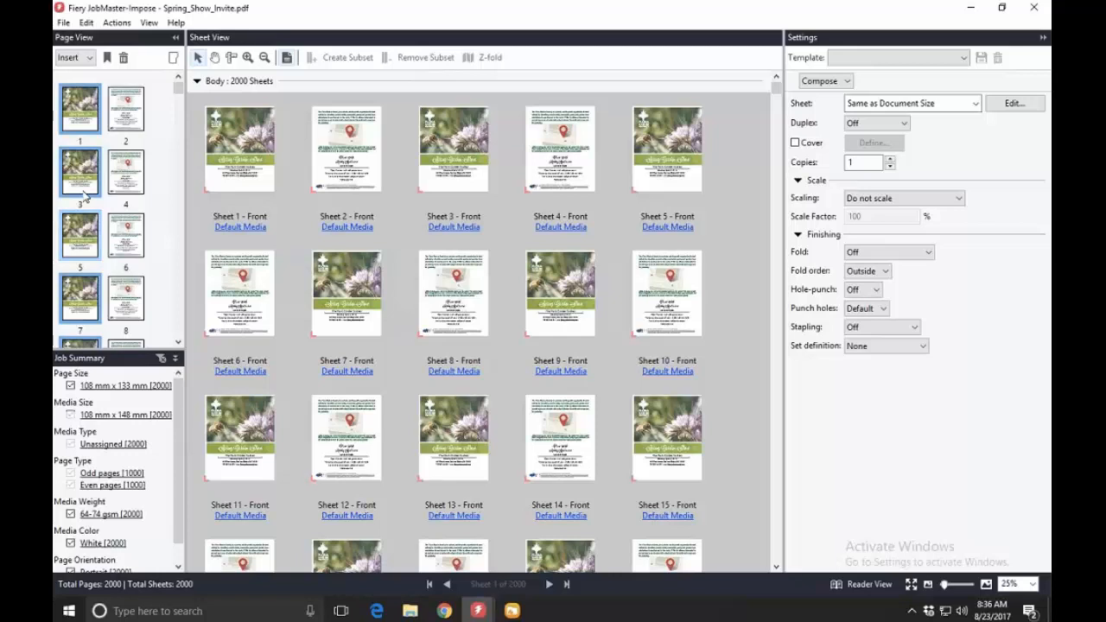
pyautogui.rightClick(85, 118)
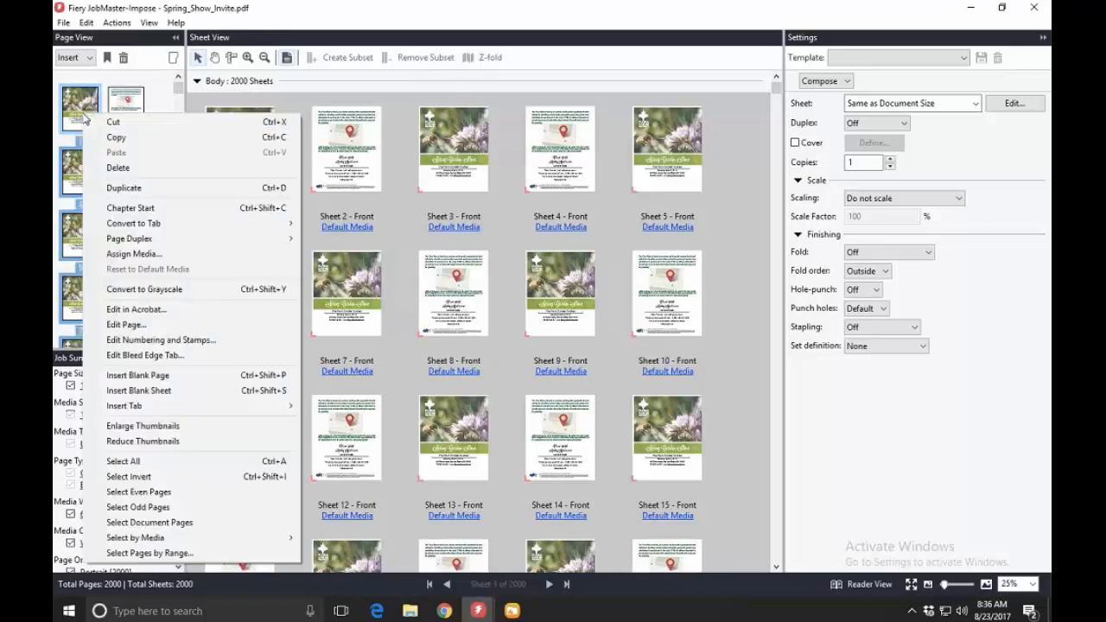
pyautogui.click(144, 340)
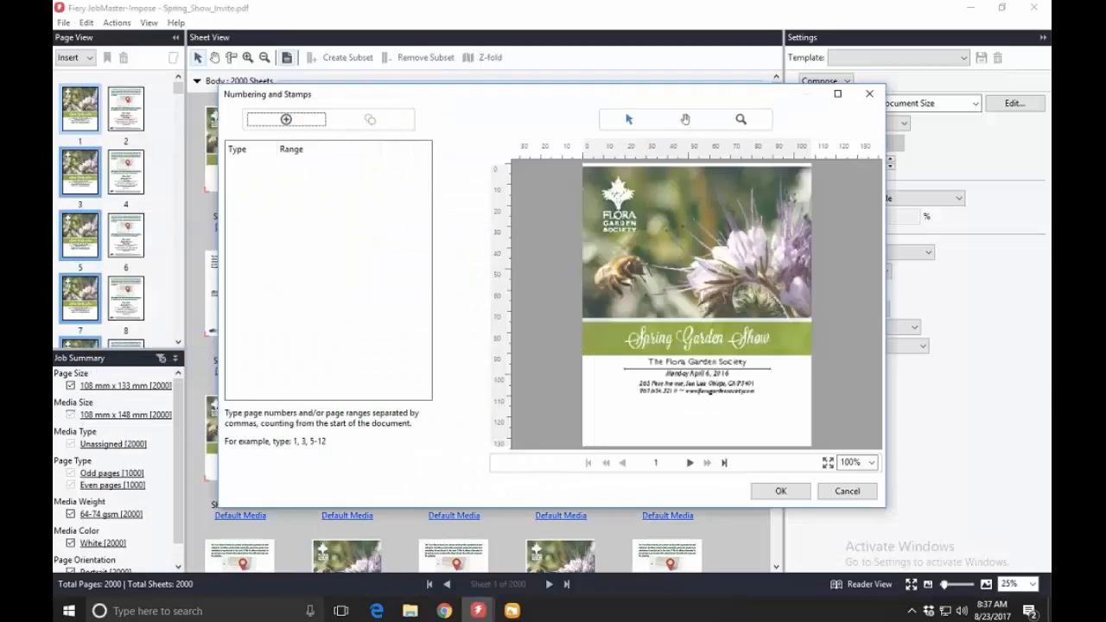
pyautogui.doubleClick(656, 95)
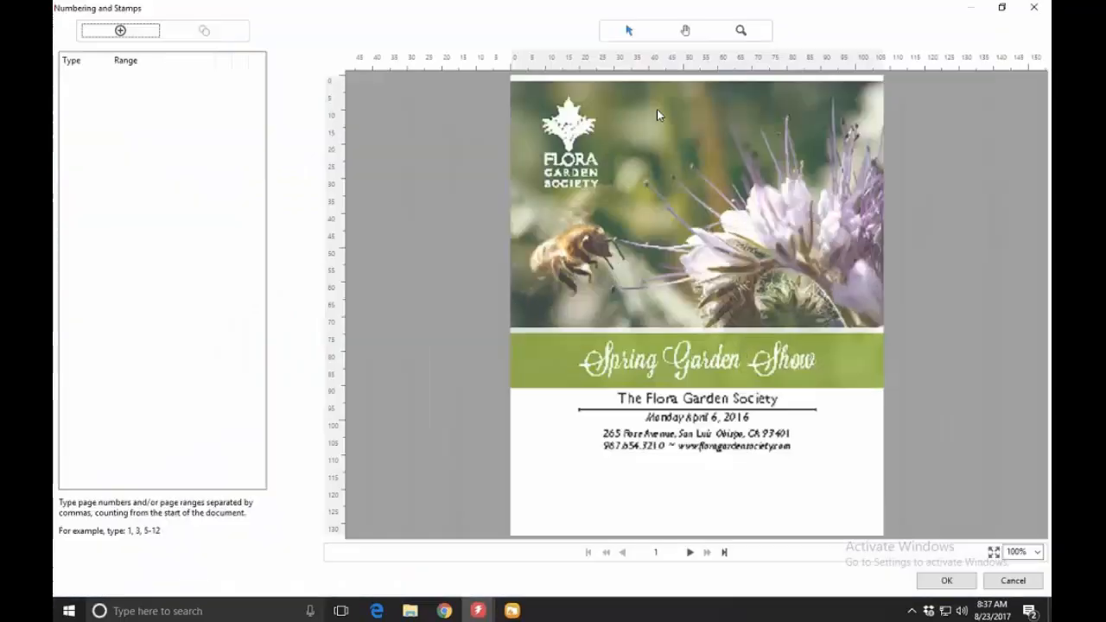
pyautogui.click(145, 34)
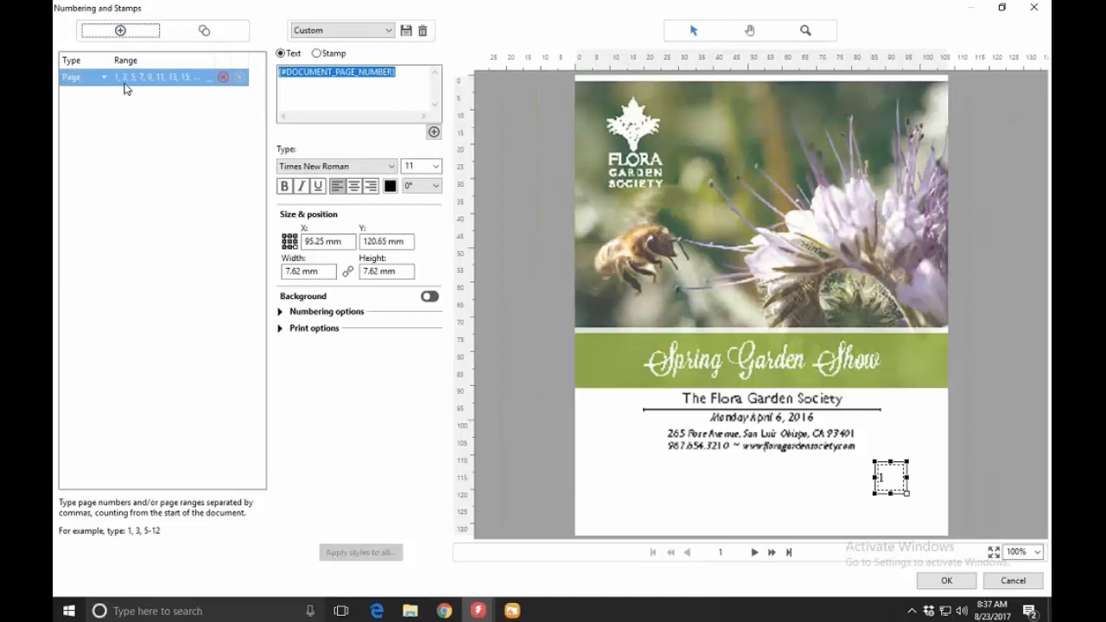
pyautogui.click(208, 80)
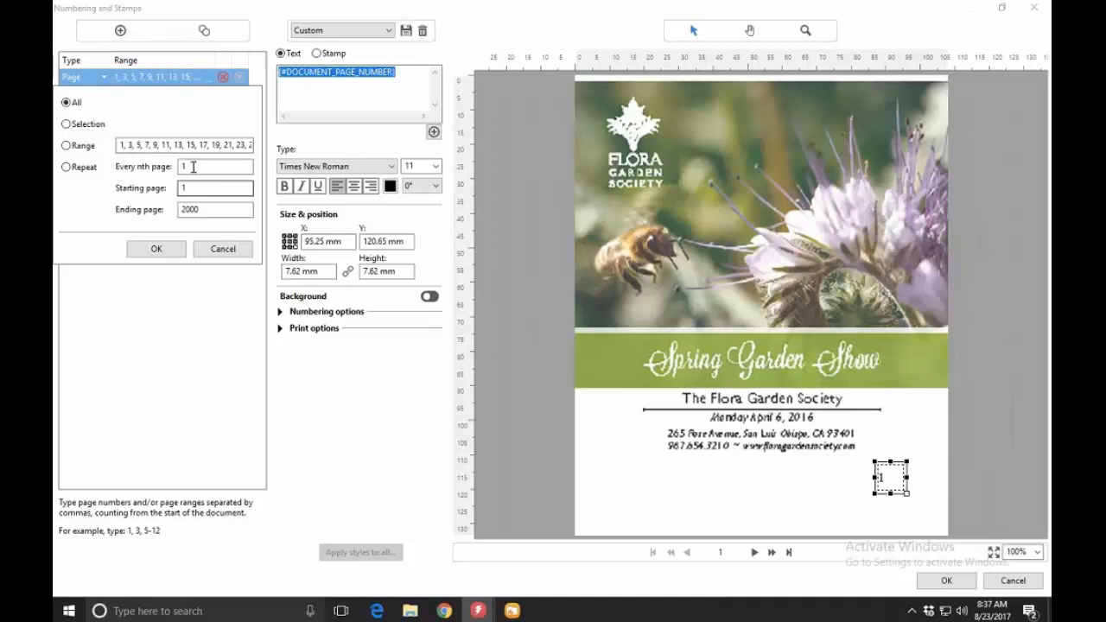
pyautogui.click(222, 249)
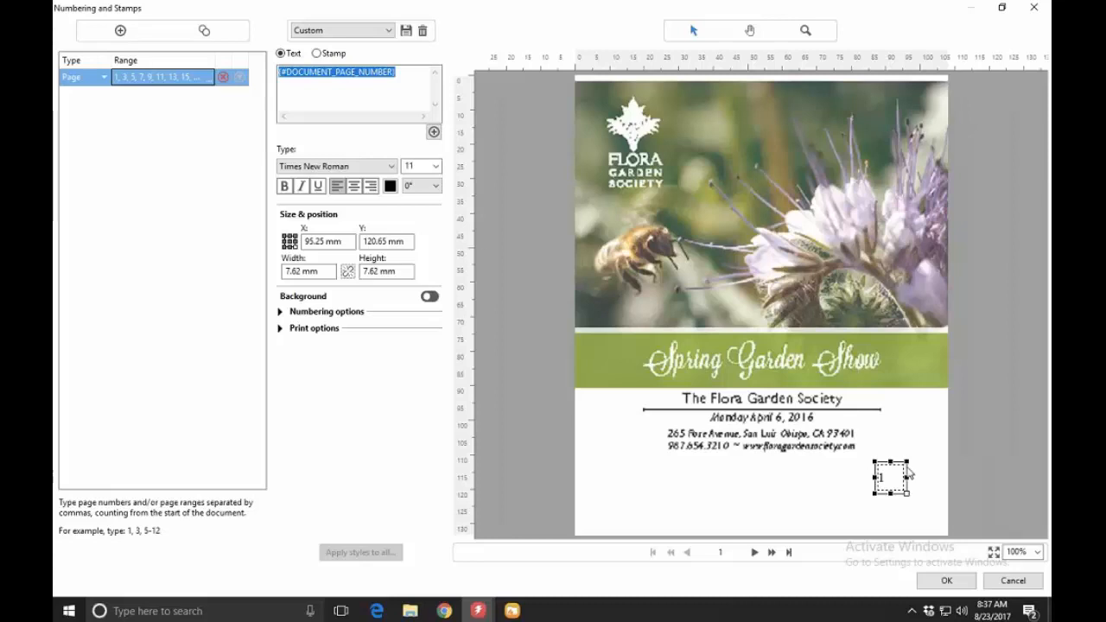
# Step: Widen the page-number box to about 28.2 mm and change its text to {#05:DOCUMENT_PAGE_NUMBER} for five-digit numbering
pyautogui.moveTo(869, 473); pyautogui.dragTo(804, 477)
pyautogui.click(290, 75)
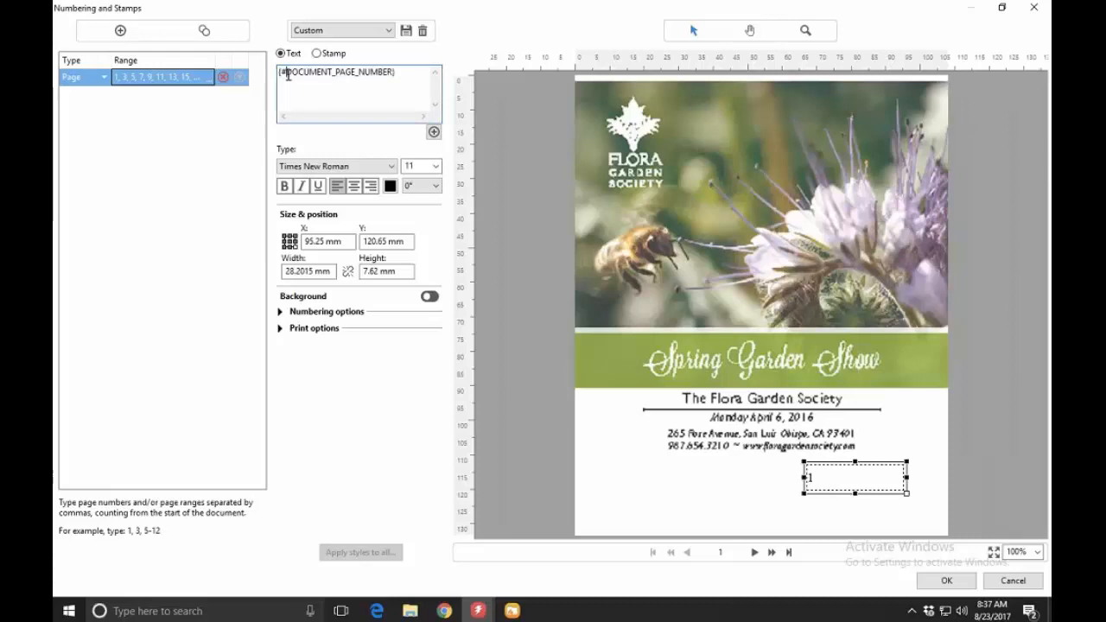
pyautogui.write('05')
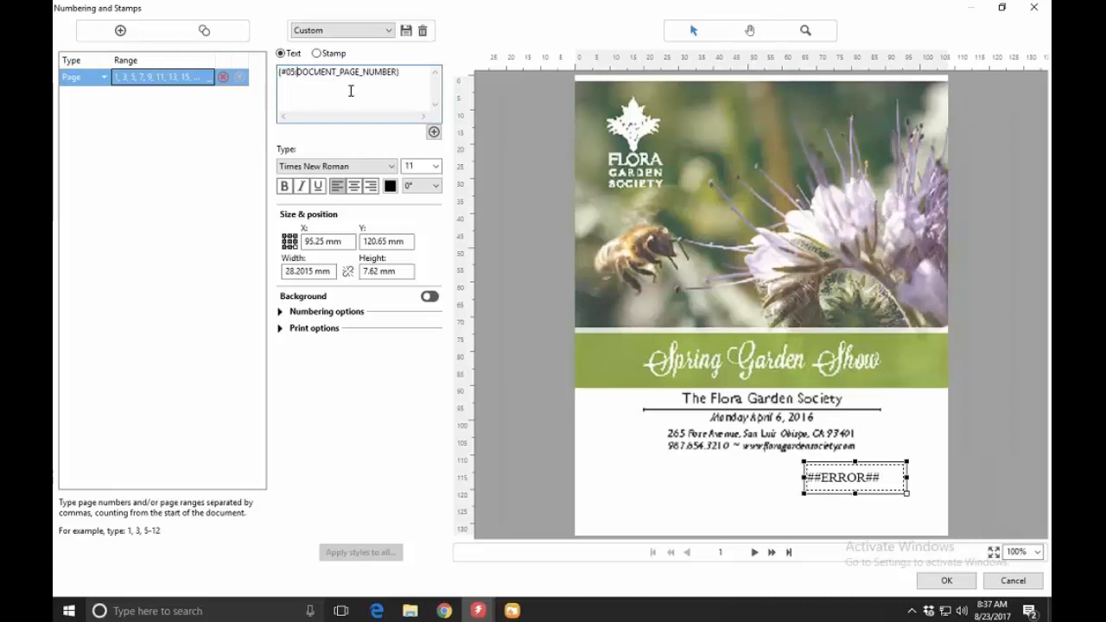
pyautogui.write(':')
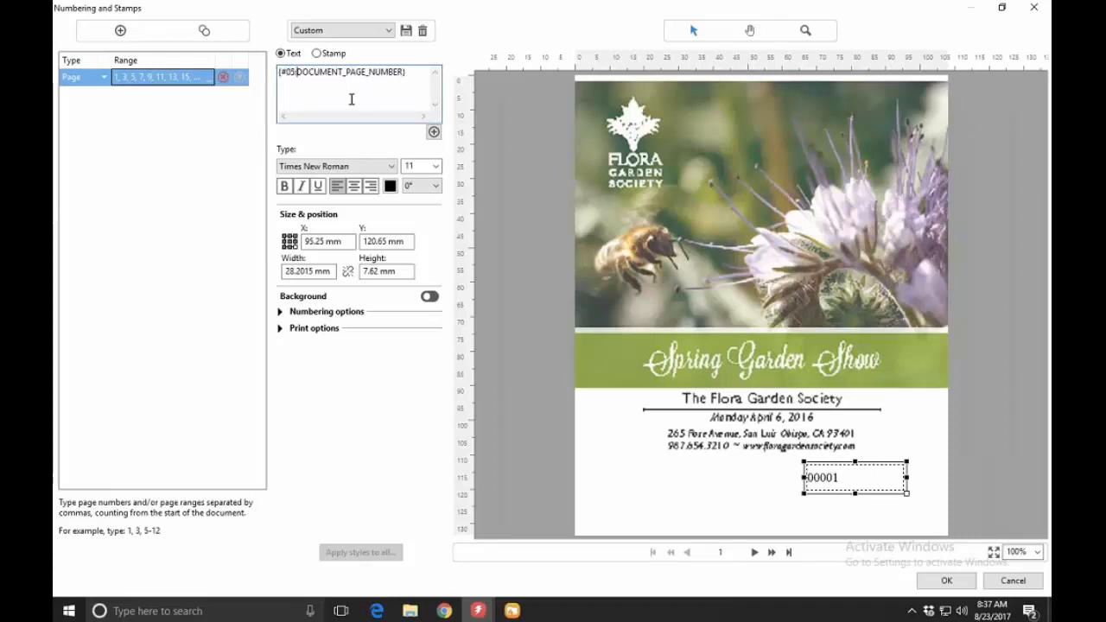
# Step: Enable custom numbering for the page-number range, with start number 12345 and an increment of 1
pyautogui.click(280, 313)
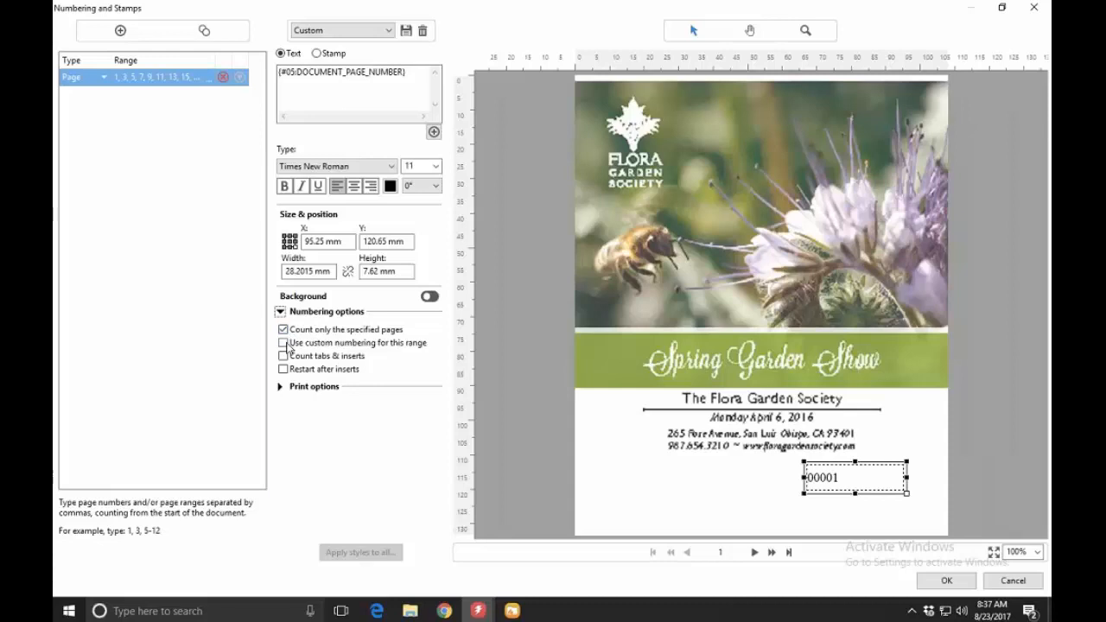
pyautogui.click(285, 343)
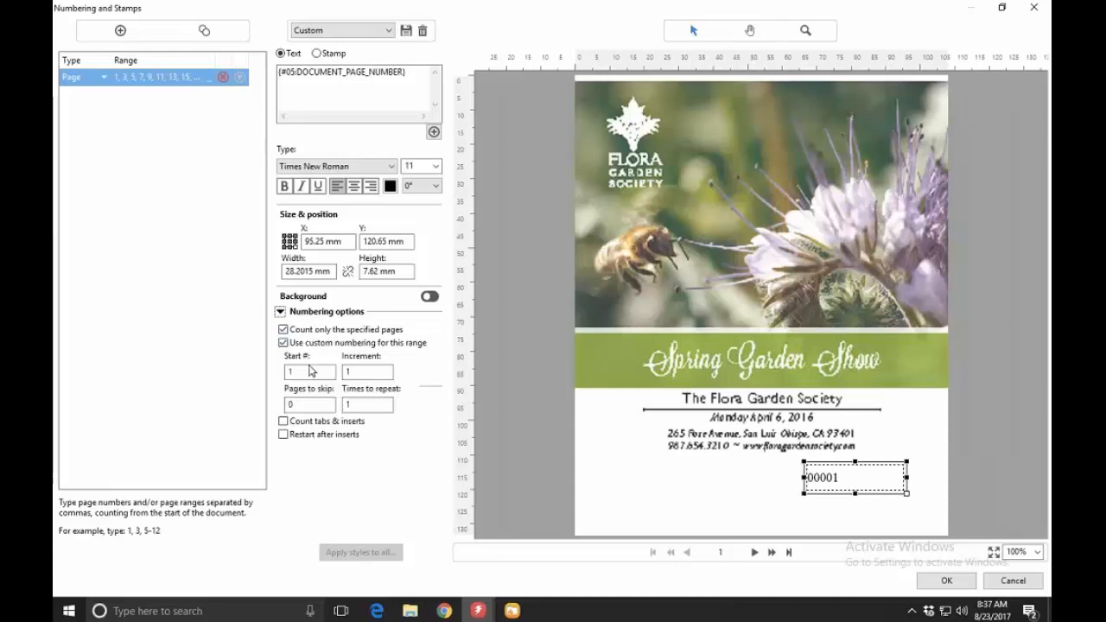
pyautogui.click(310, 370)
pyautogui.write('2')
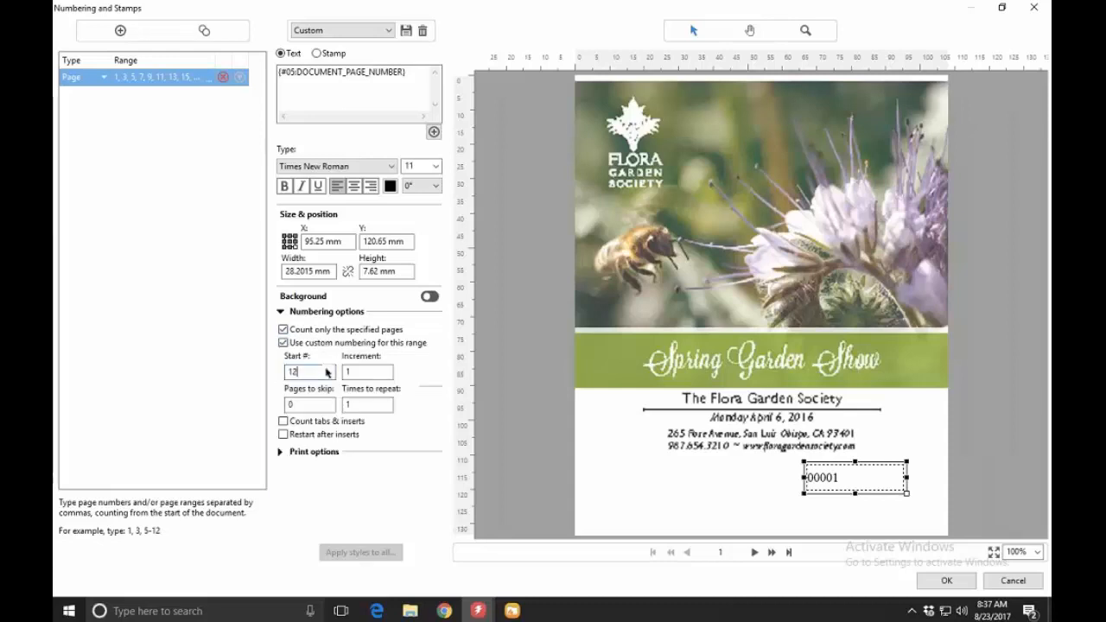
pyautogui.write('345')
pyautogui.click(362, 372)
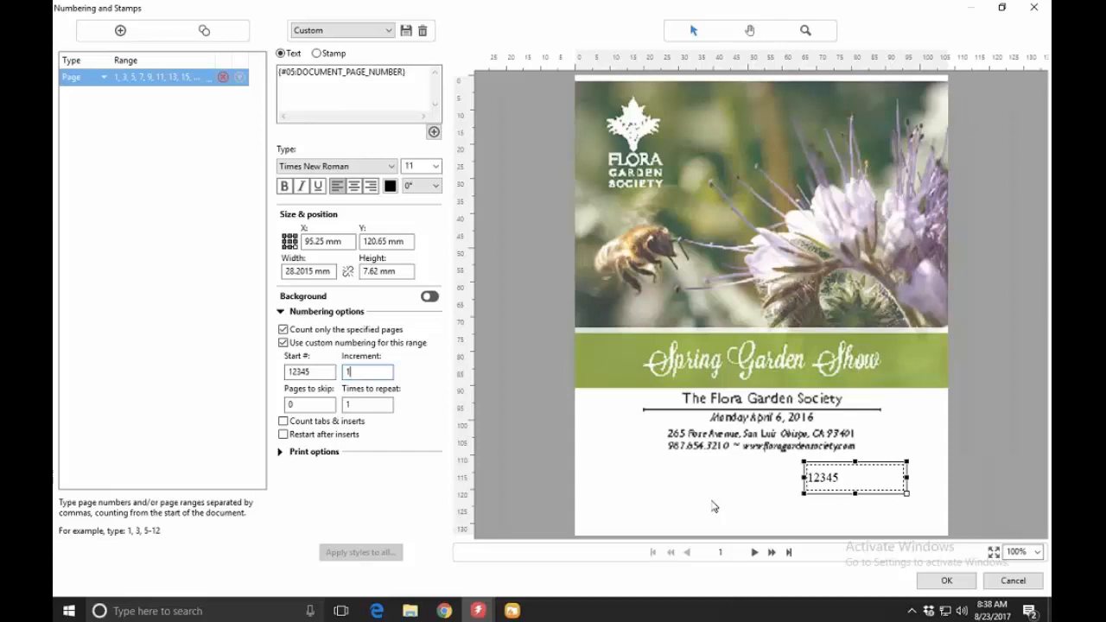
# Step: Make the page-number text bold and set its font size to 18
pyautogui.click(435, 166)
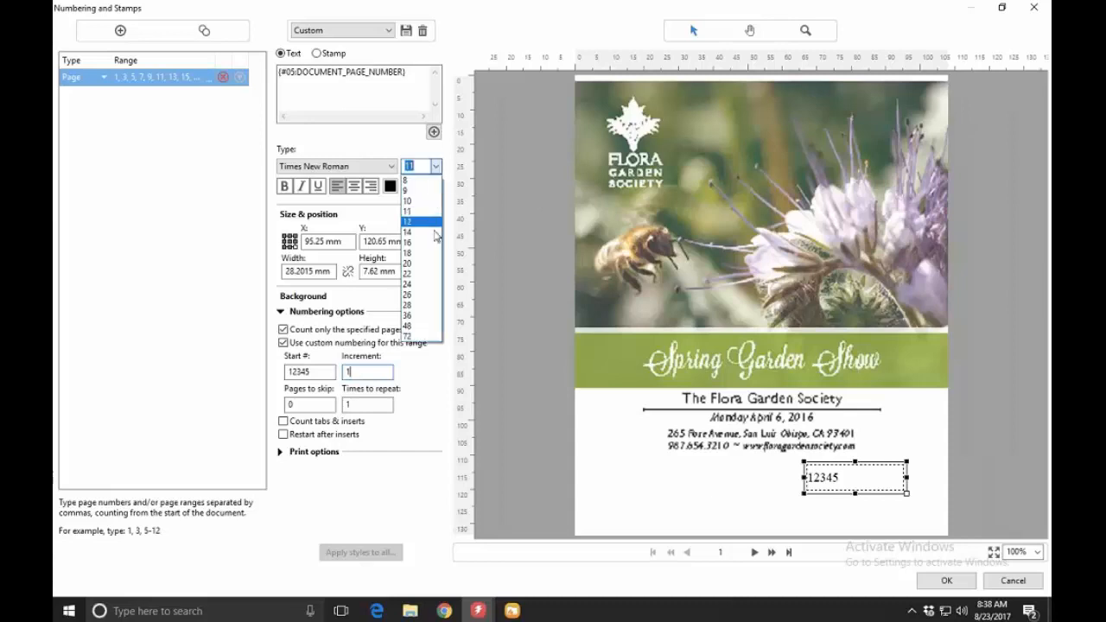
pyautogui.click(430, 263)
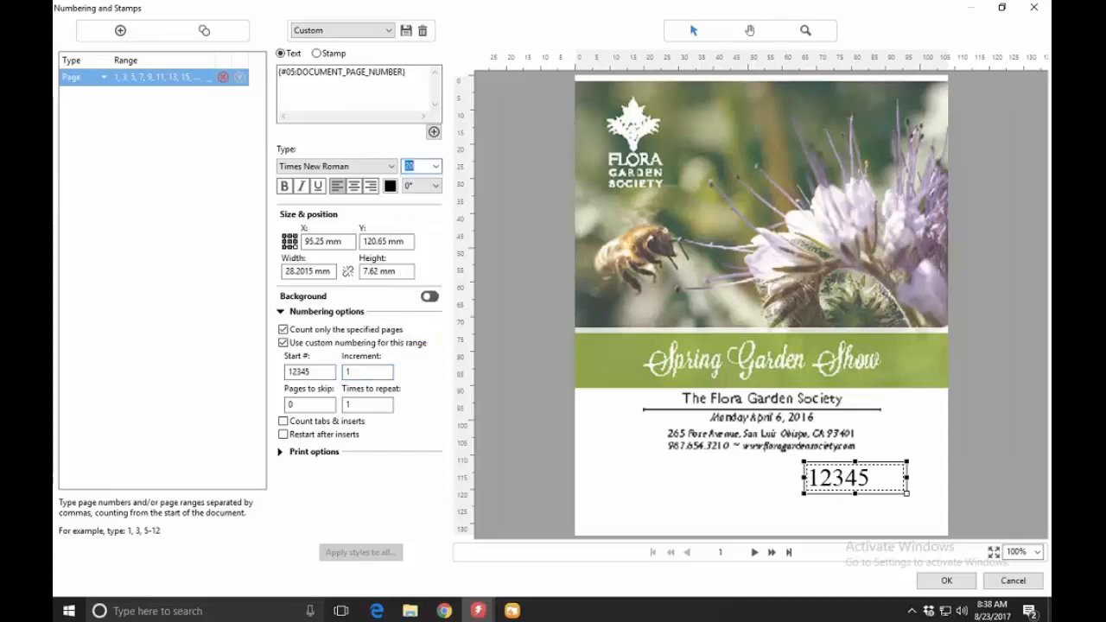
pyautogui.click(284, 186)
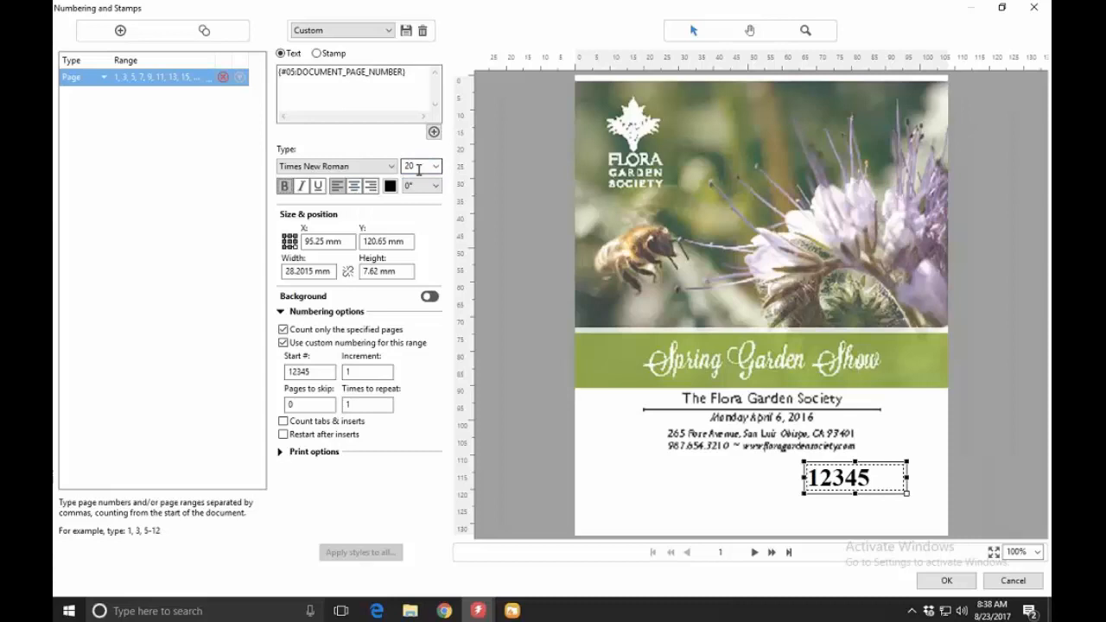
pyautogui.write('18')
pyautogui.press('Return')
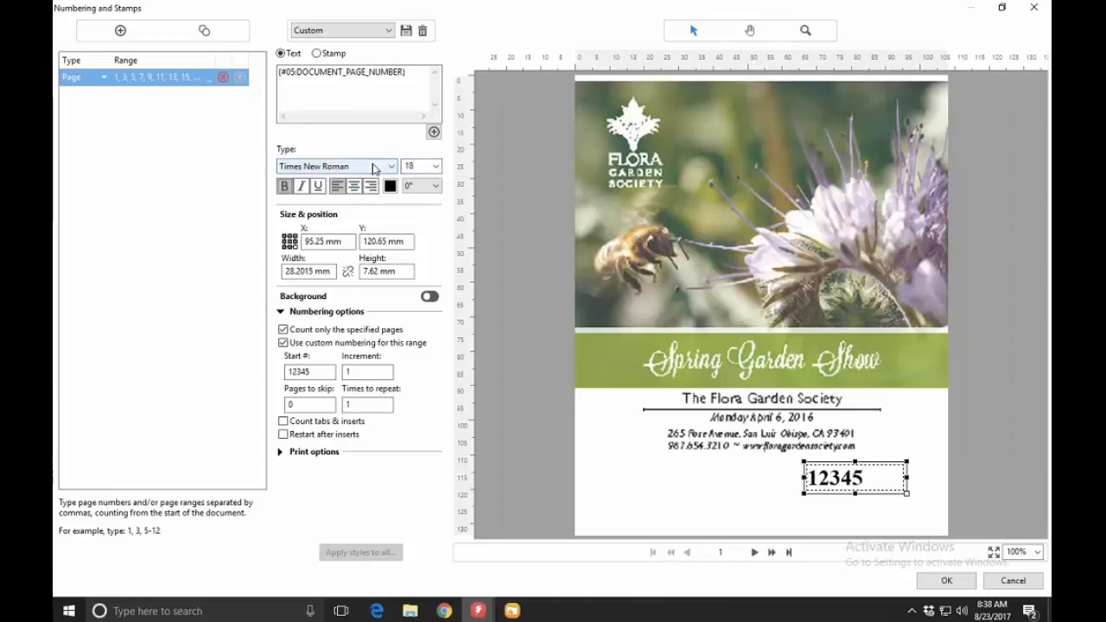
# Step: Duplicate the number element, change the copy's font to Free 3 of 9 and place it below the number, at about X 96.3, Y 127.7 mm
pyautogui.click(204, 34)
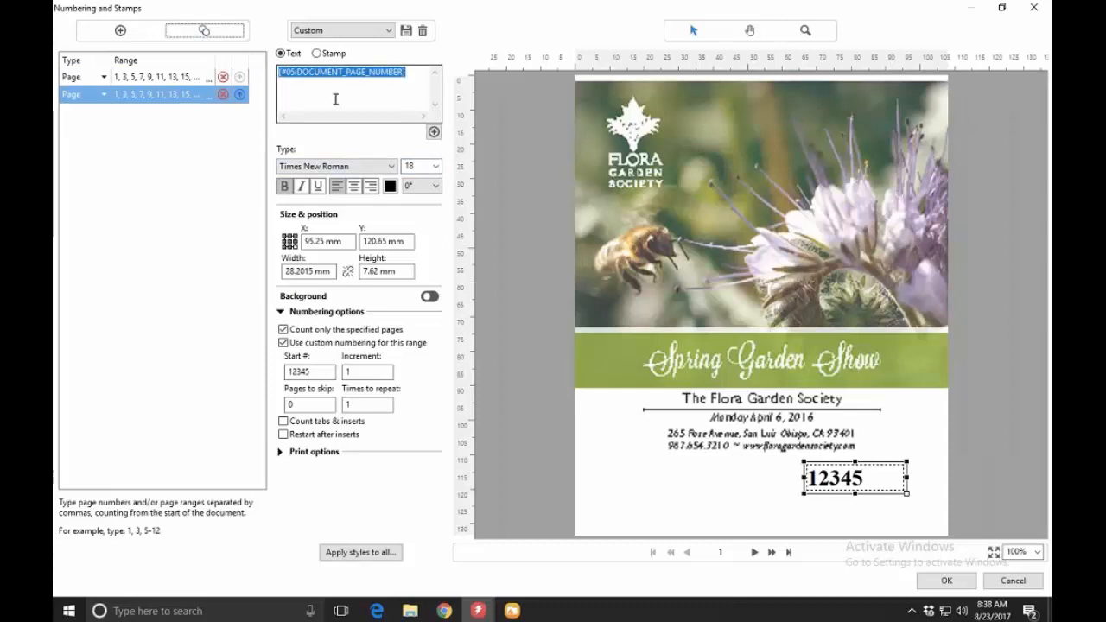
pyautogui.click(386, 167)
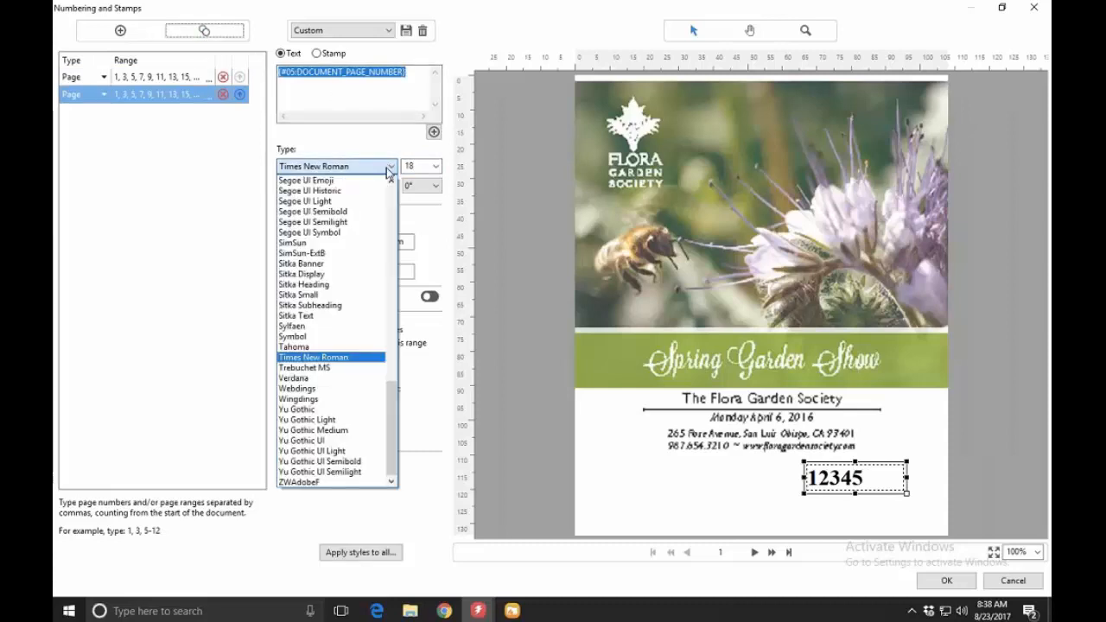
pyautogui.scroll(18, 389, 397)
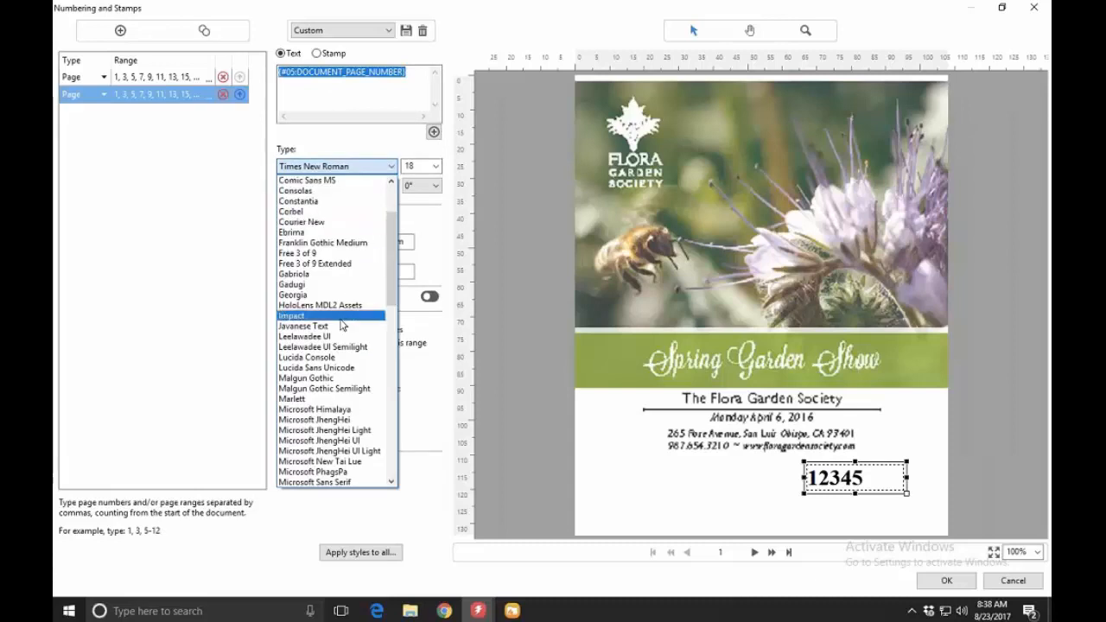
pyautogui.click(337, 253)
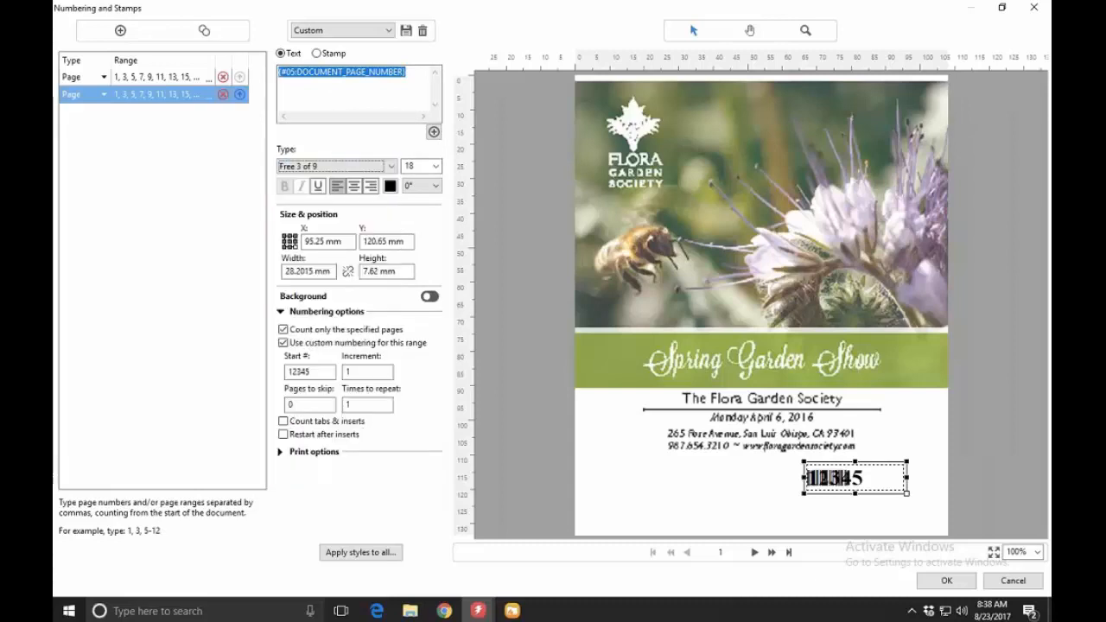
pyautogui.moveTo(862, 469); pyautogui.dragTo(868, 500)
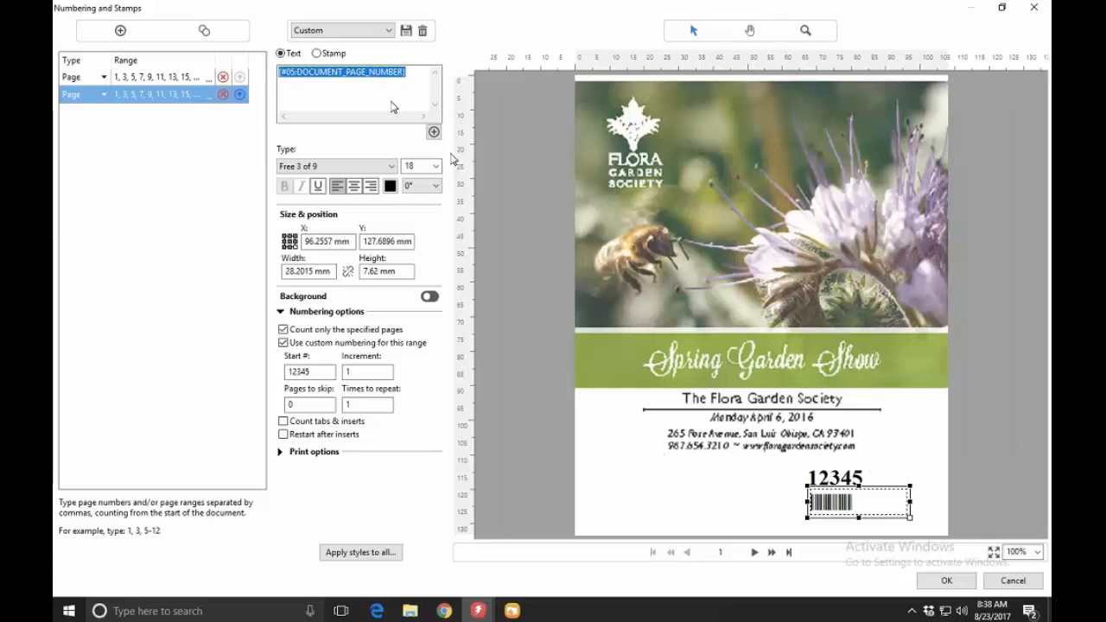
# Step: Add a third element, move it to the left of the number and change it from text to a stamp
pyautogui.click(326, 54)
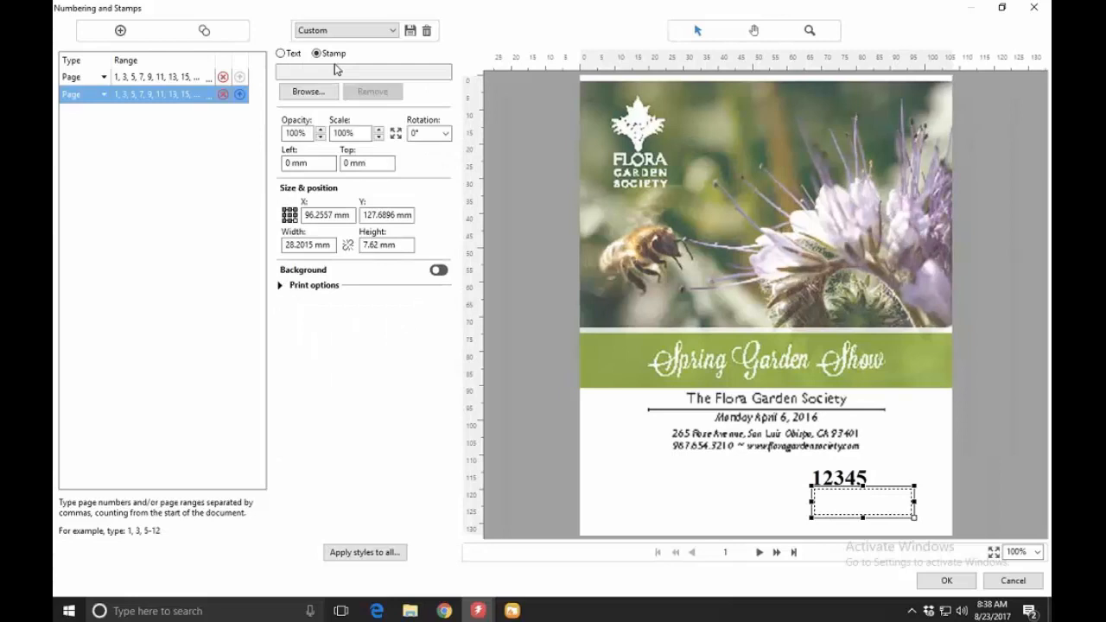
pyautogui.click(281, 53)
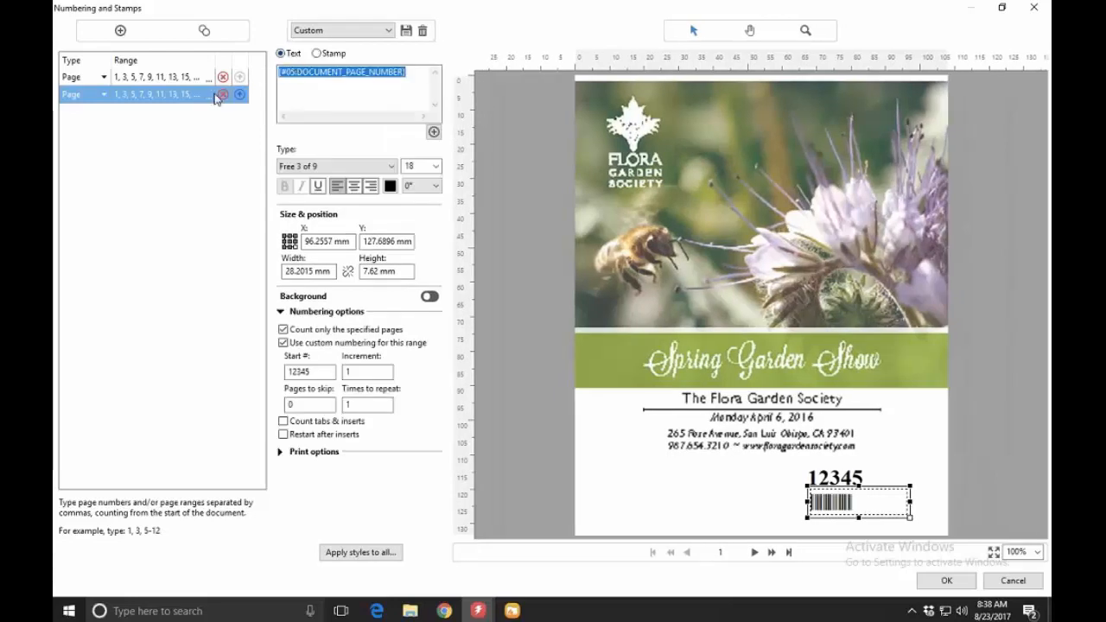
pyautogui.click(122, 30)
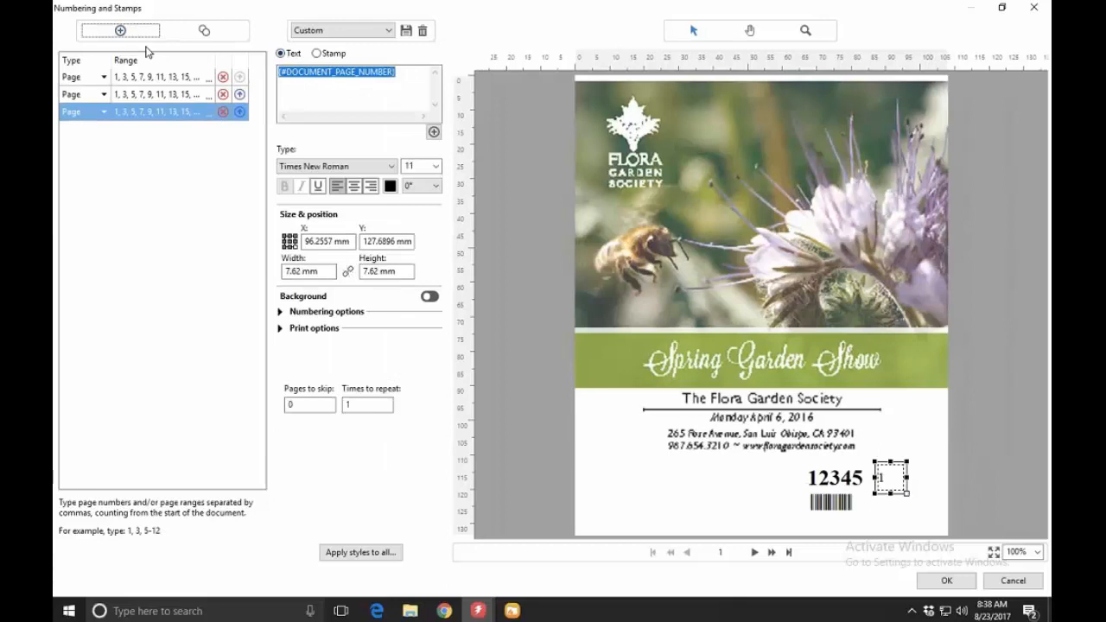
pyautogui.moveTo(881, 479); pyautogui.dragTo(660, 479)
pyautogui.click(316, 54)
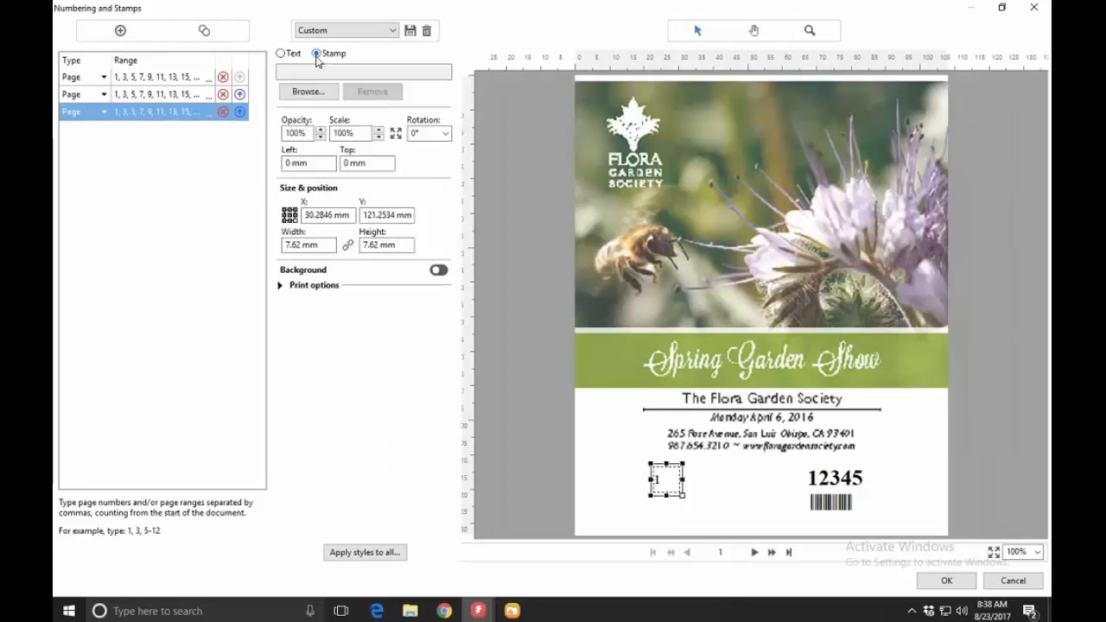
# Step: Load EFI_Fiery_Lockup_ver.png from the Image stamping folder as the stamp image
pyautogui.click(320, 91)
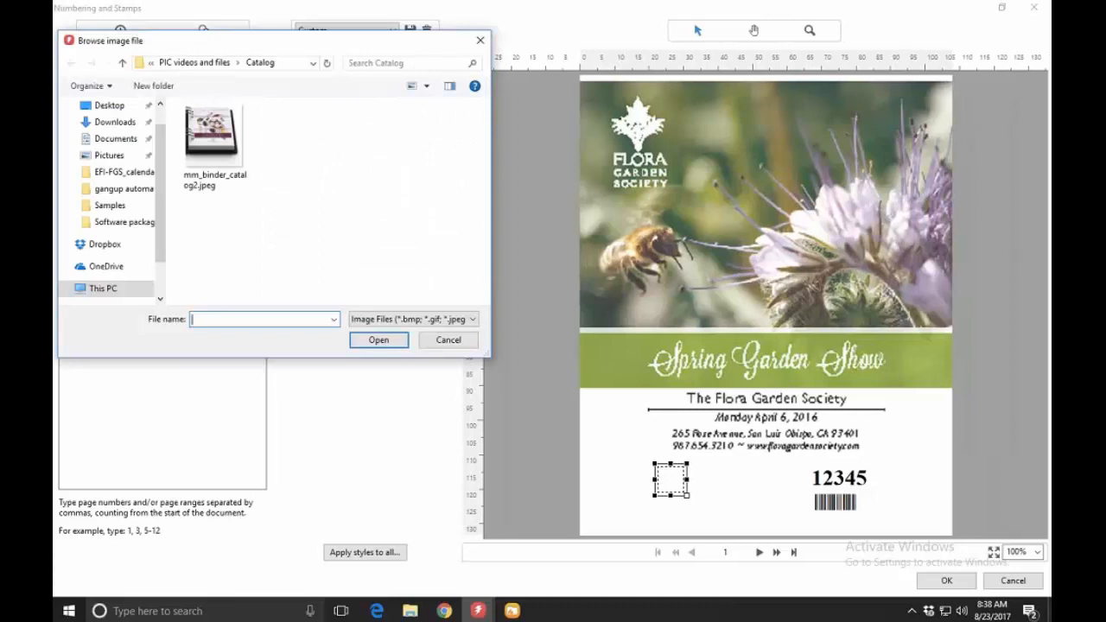
pyautogui.click(240, 63)
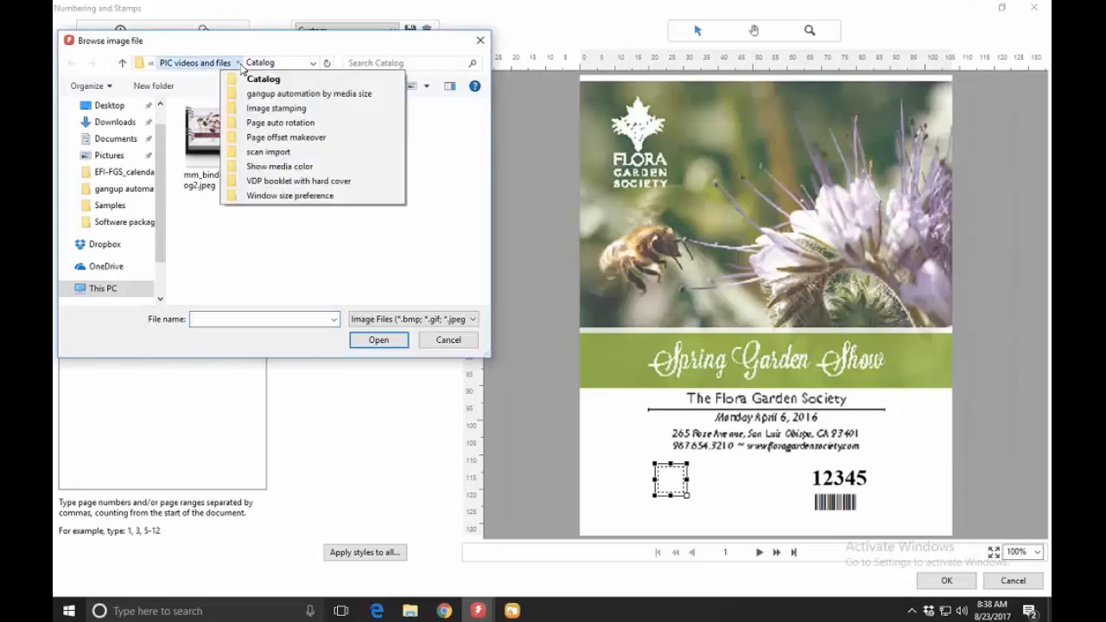
pyautogui.click(246, 76)
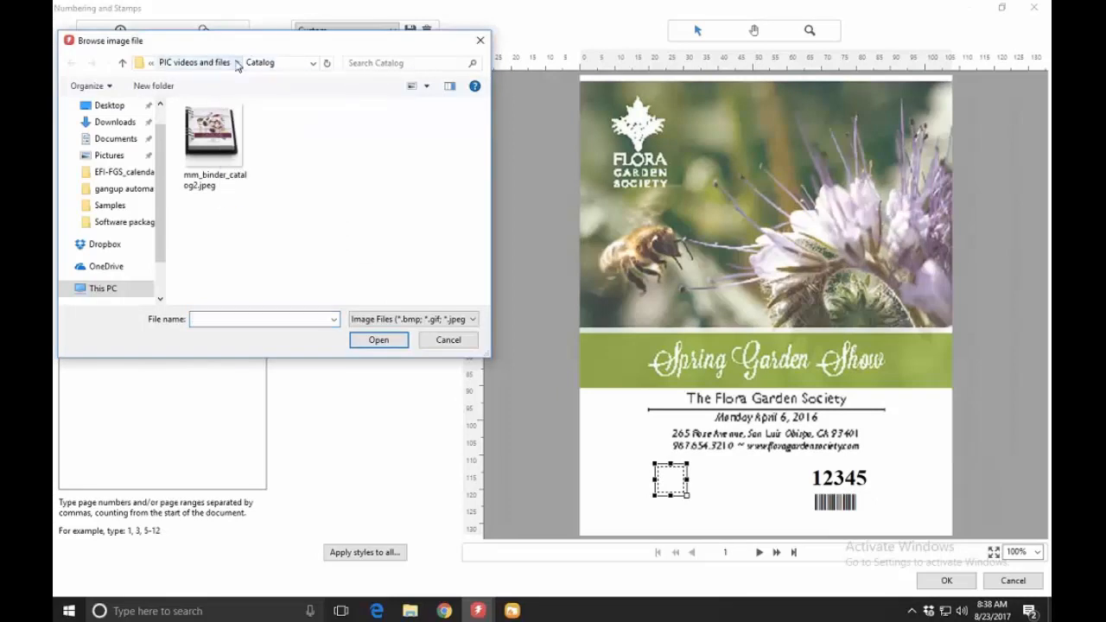
pyautogui.click(238, 63)
pyautogui.click(254, 107)
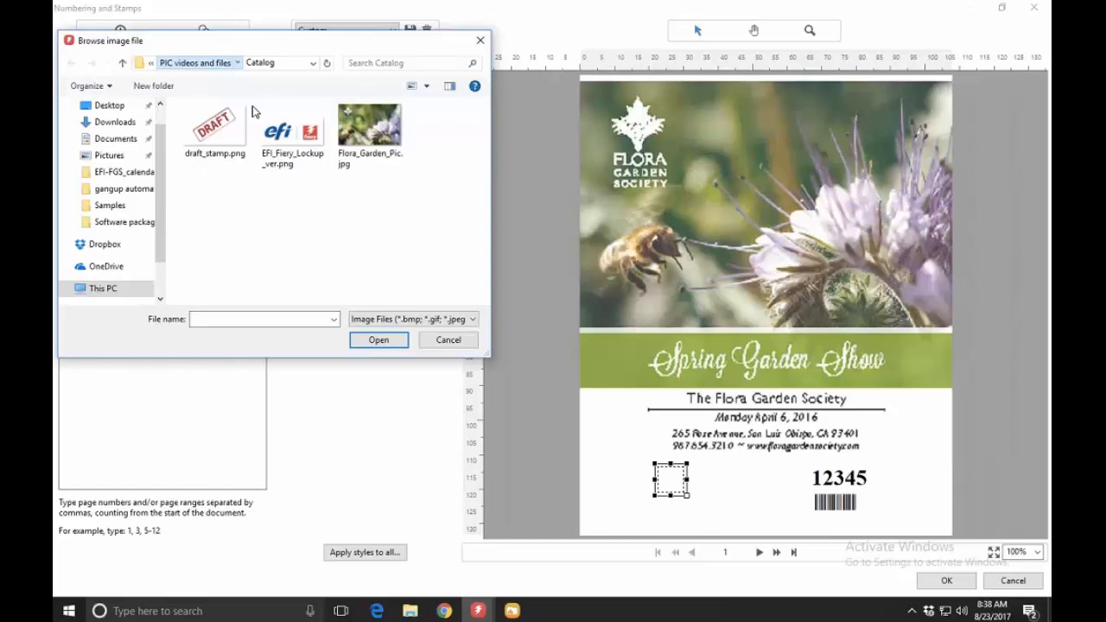
pyautogui.click(284, 129)
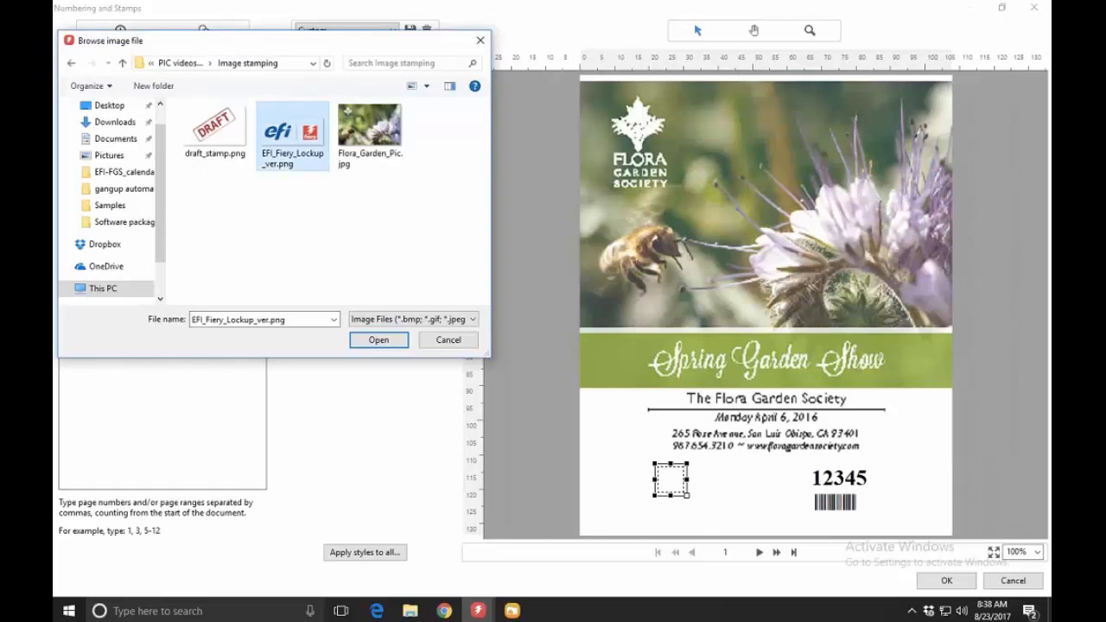
pyautogui.click(376, 342)
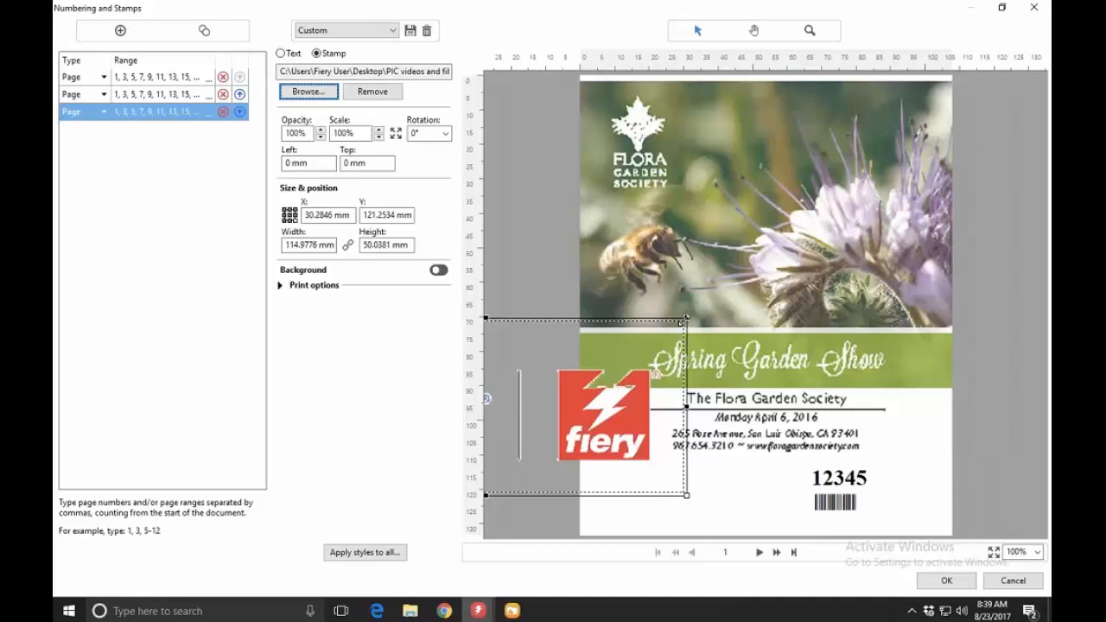
# Step: Resize the logo stamp to about 37.4 x 16.3 mm, fit the image to its frame and place it beside the number
pyautogui.moveTo(687, 318); pyautogui.dragTo(577, 368)
pyautogui.moveTo(550, 404); pyautogui.dragTo(796, 414)
pyautogui.moveTo(531, 377); pyautogui.dragTo(640, 424)
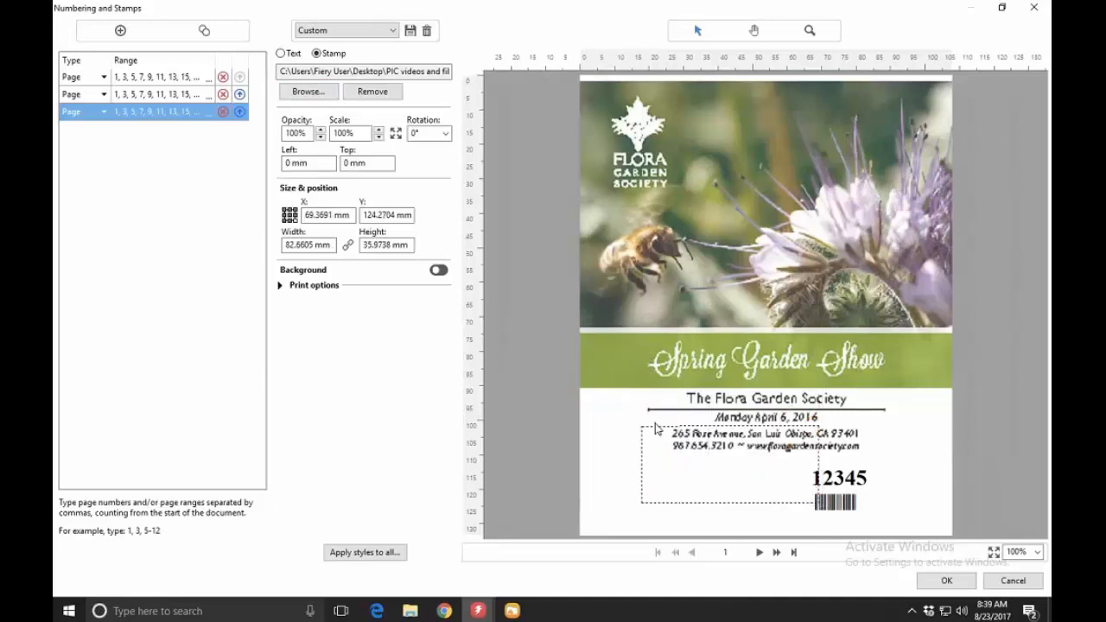
pyautogui.moveTo(820, 424); pyautogui.dragTo(735, 486)
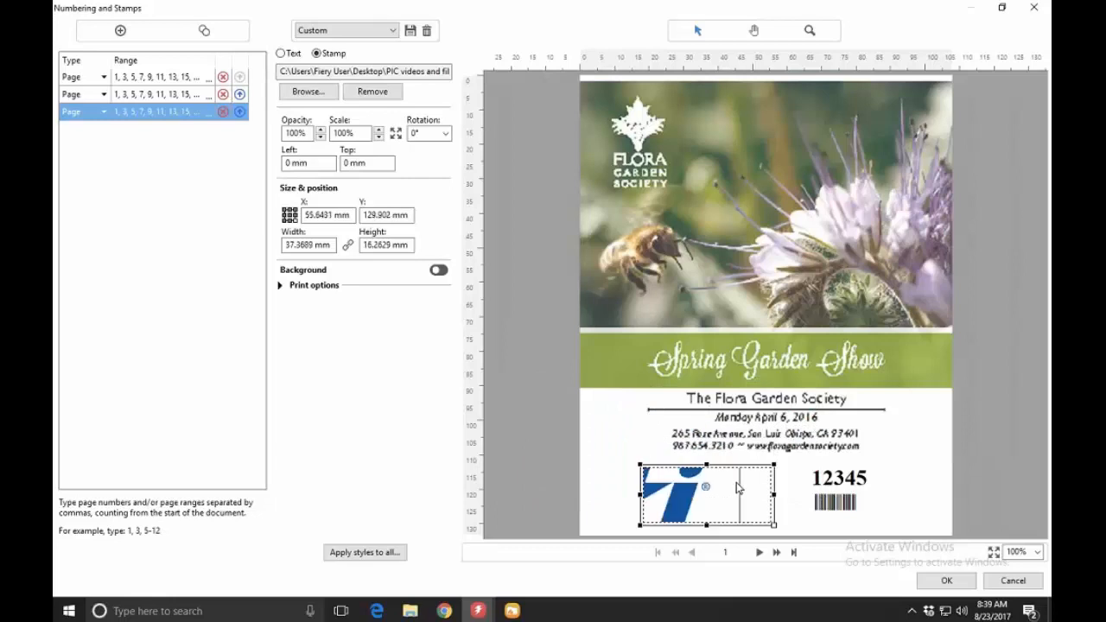
pyautogui.click(395, 133)
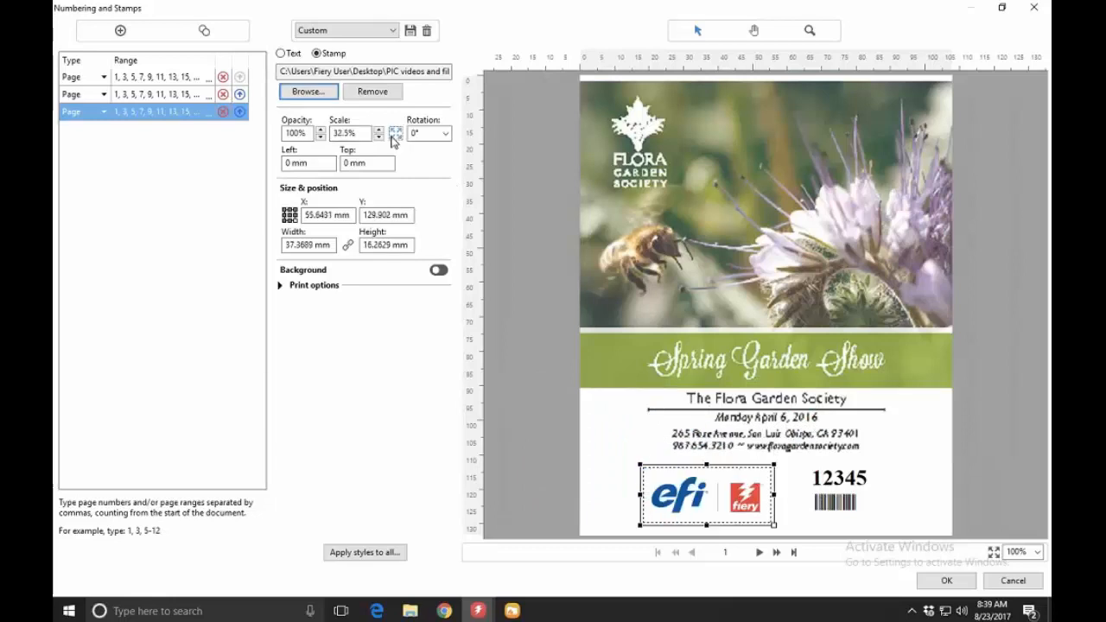
pyautogui.moveTo(725, 490); pyautogui.dragTo(723, 485)
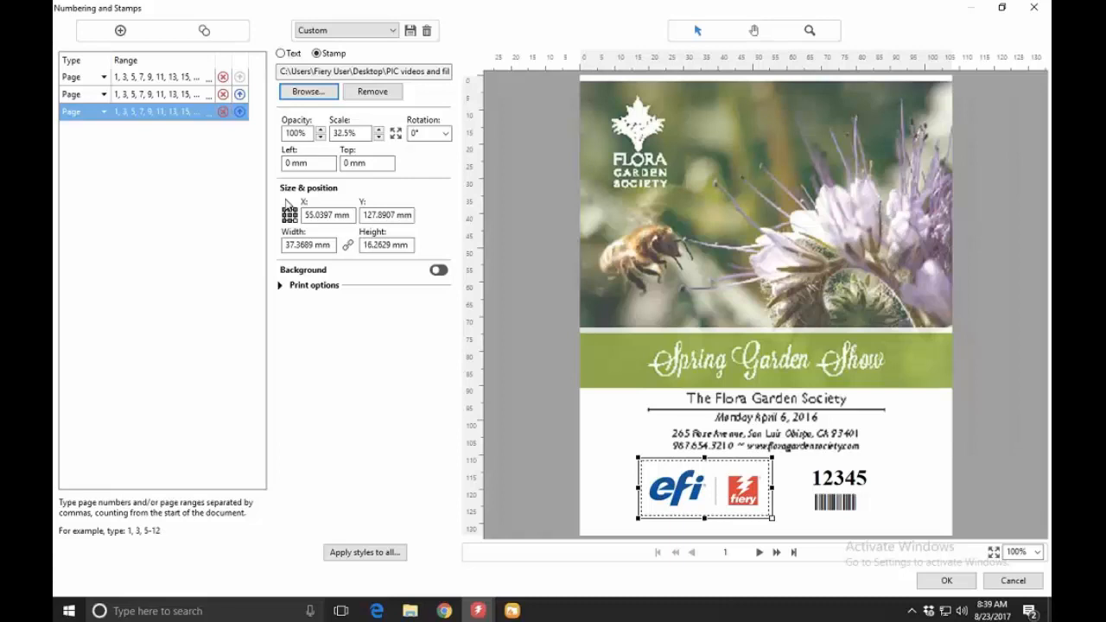
pyautogui.click(315, 212)
# Step: Page forward through the invite to check the sequential numbers, and apply the numbering and stamps
pyautogui.click(760, 554)
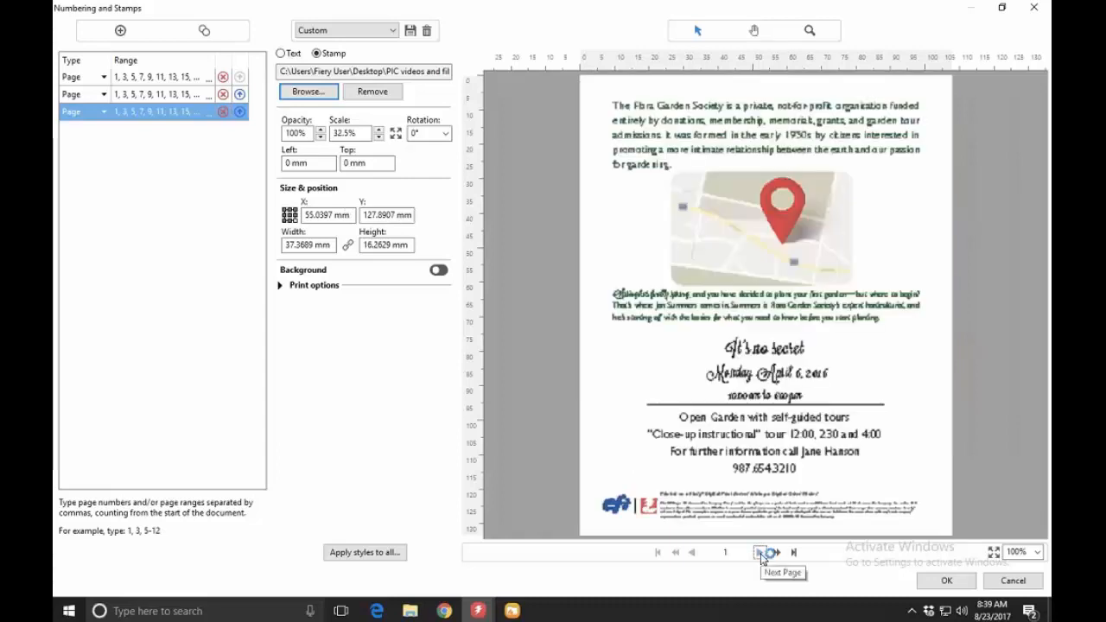
pyautogui.click(760, 553)
pyautogui.click(761, 554)
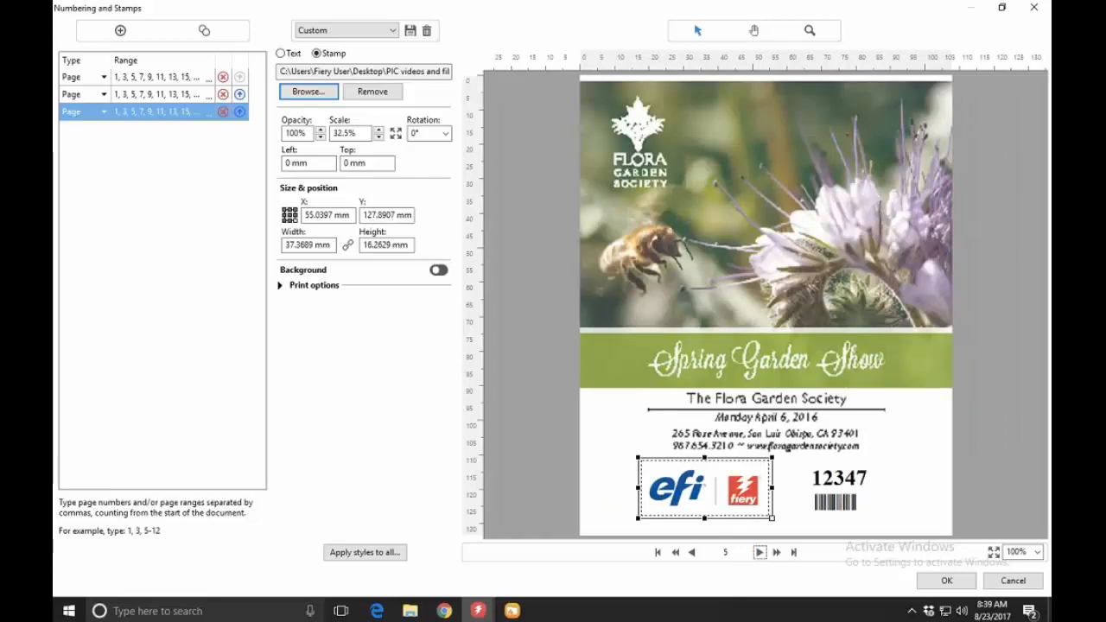
pyautogui.click(944, 580)
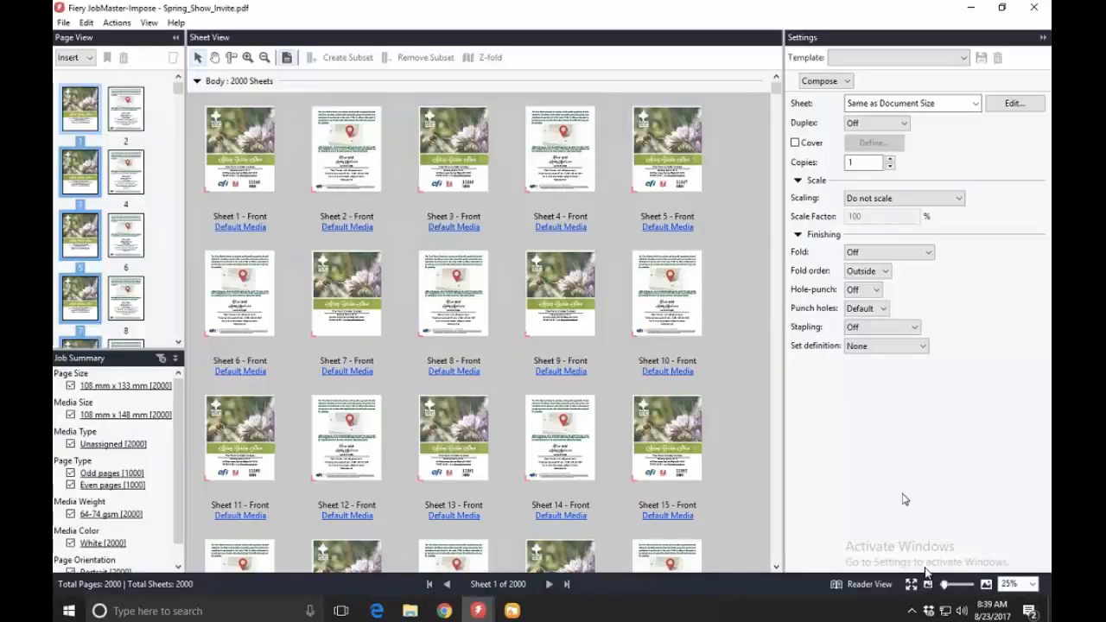
# Step: Switch the imposition from Compose to a Gangup layout using the Unique-Collate Cut style
pyautogui.click(842, 83)
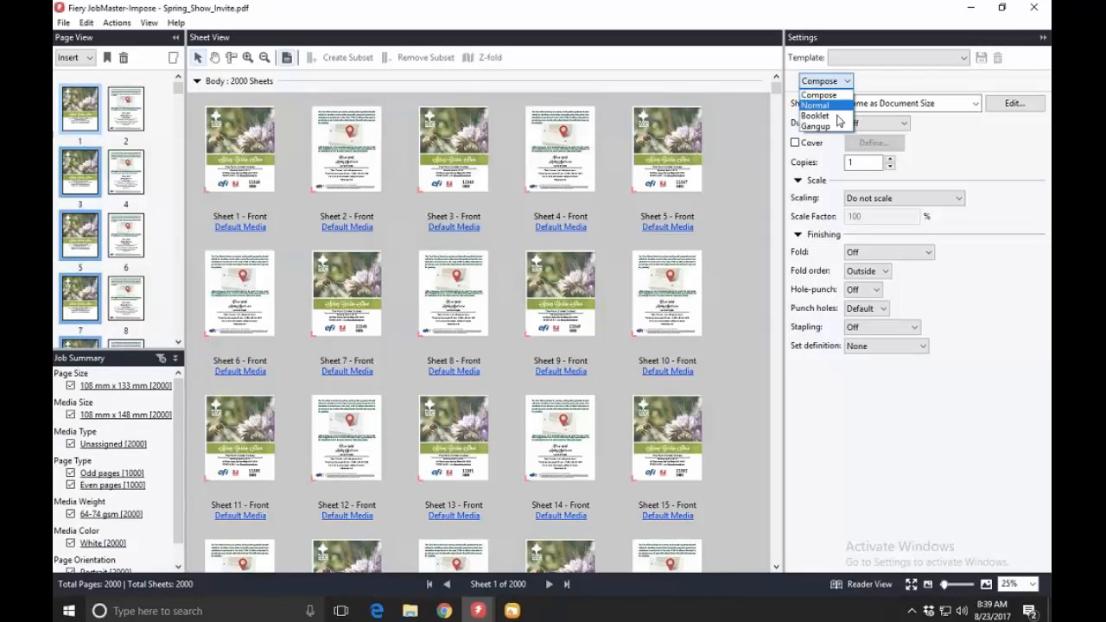
pyautogui.click(833, 127)
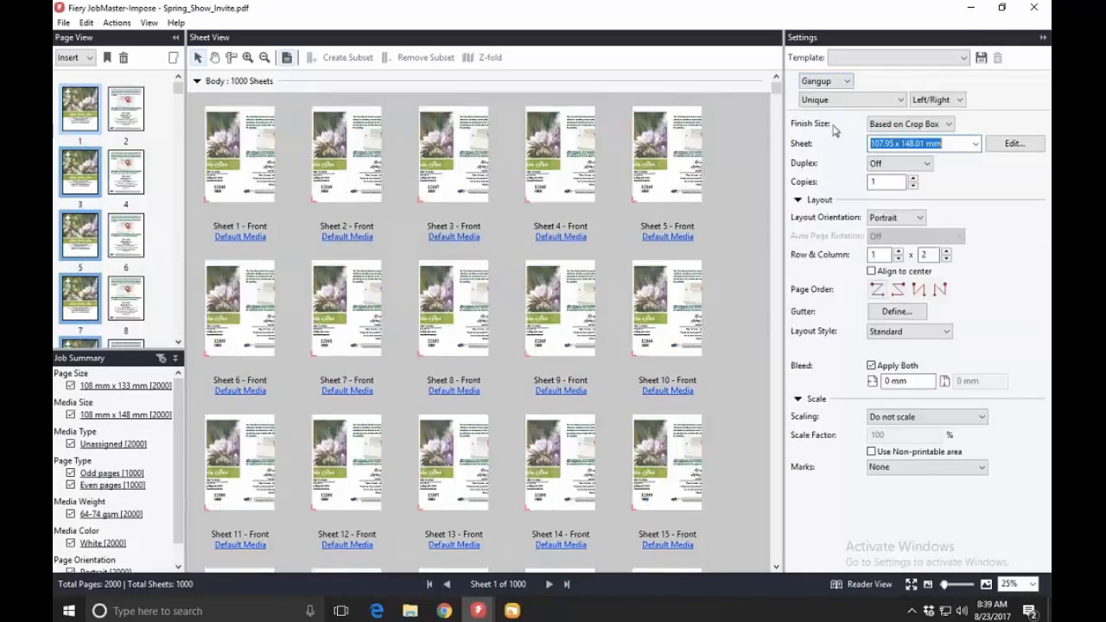
pyautogui.click(890, 102)
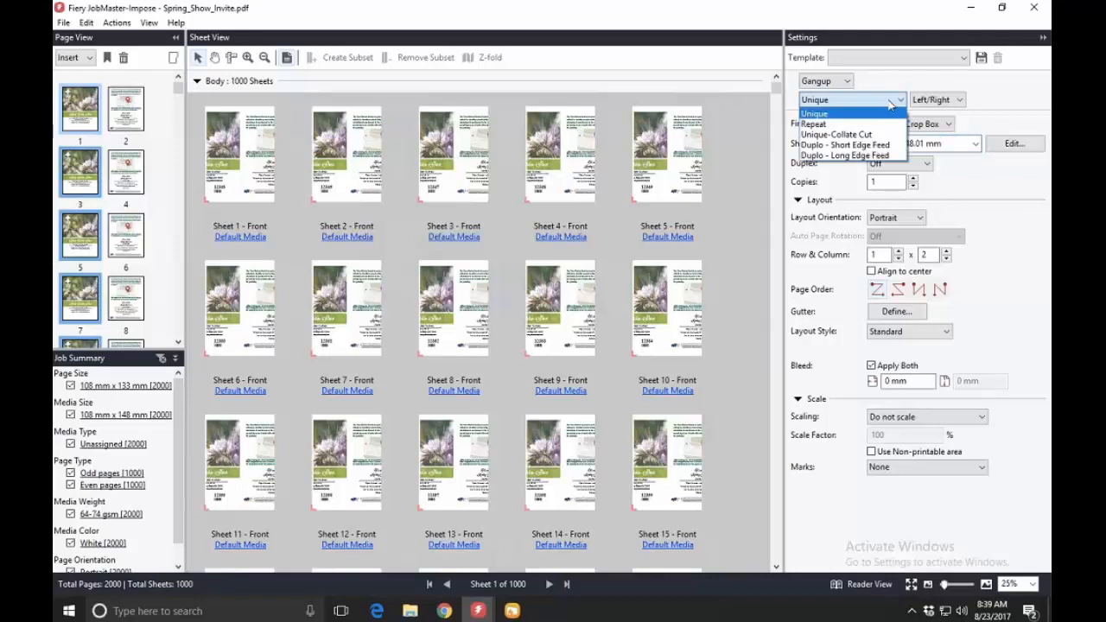
pyautogui.click(855, 136)
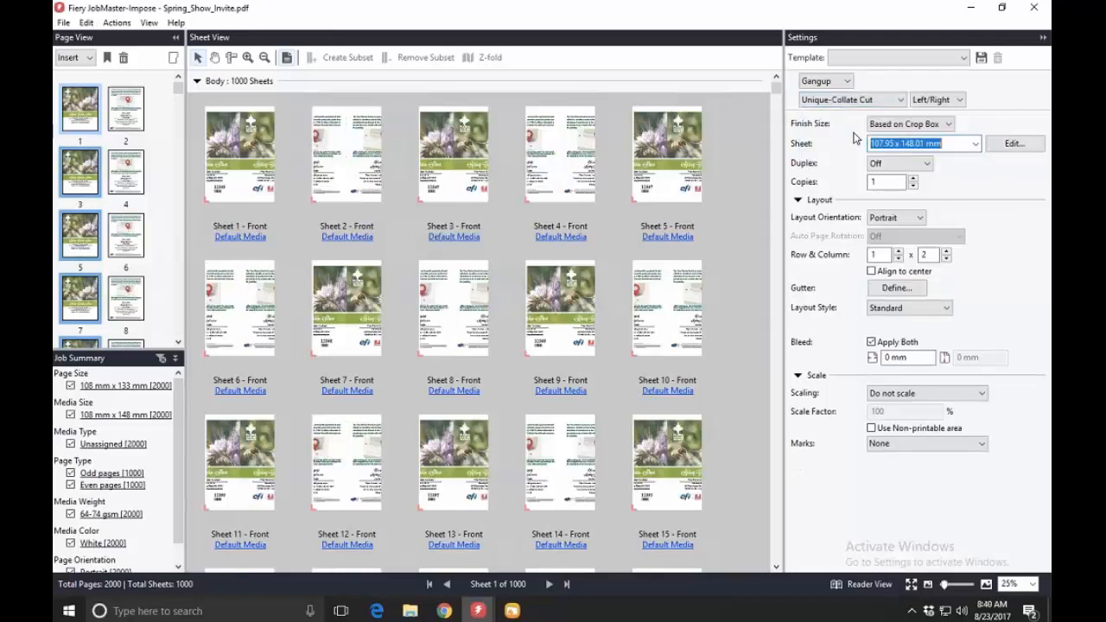
# Step: Base the gangup's finish size on the trim box and set the sheet size to 13x19
pyautogui.click(945, 127)
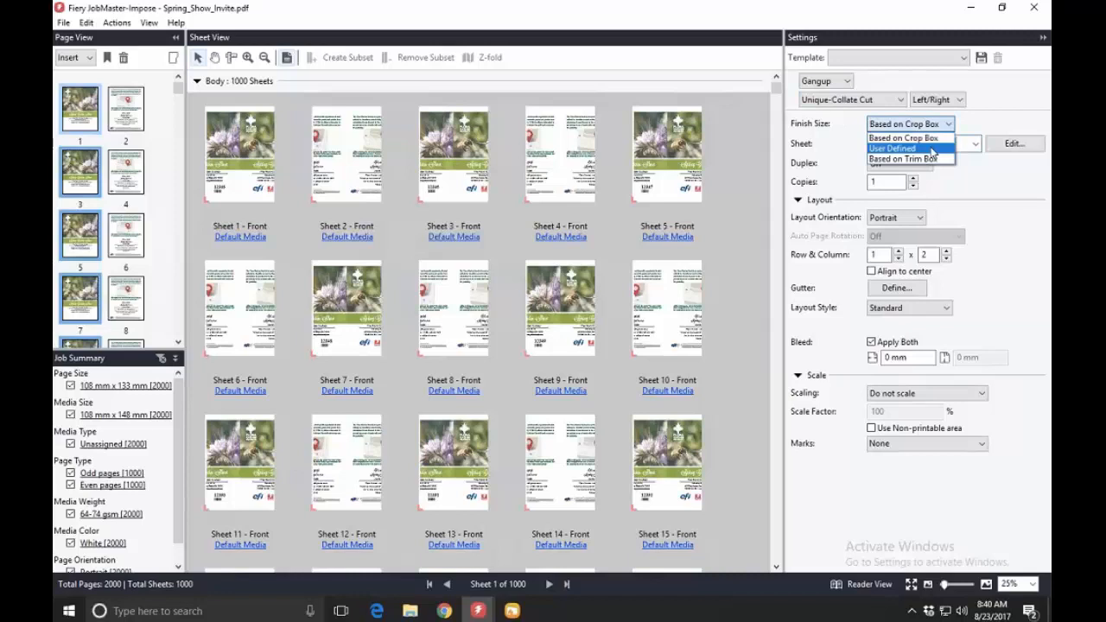
pyautogui.click(931, 154)
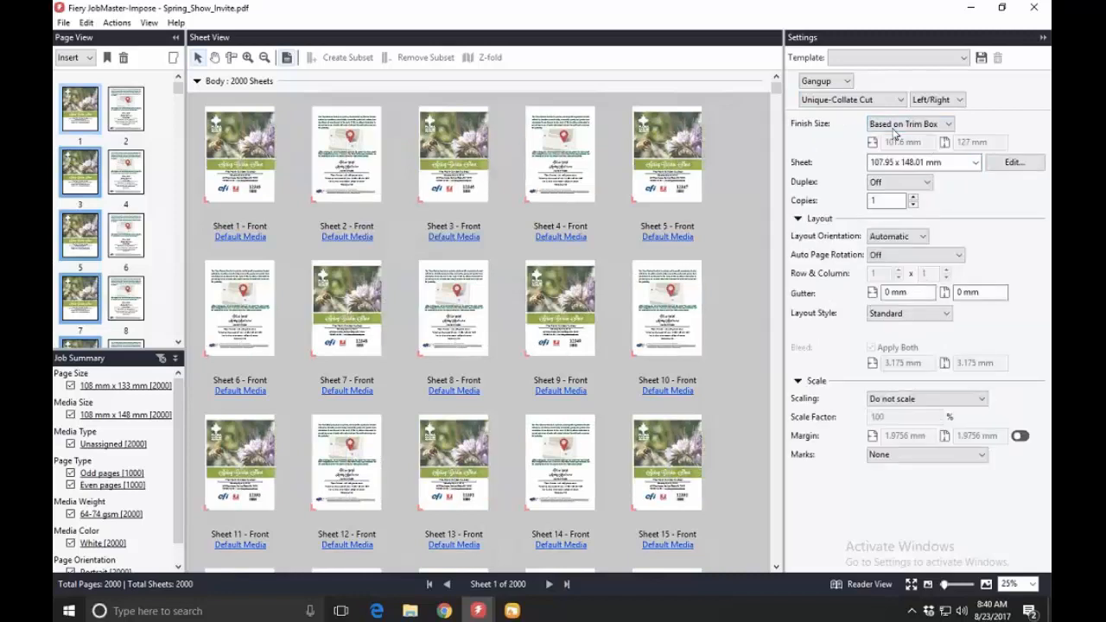
pyautogui.click(974, 164)
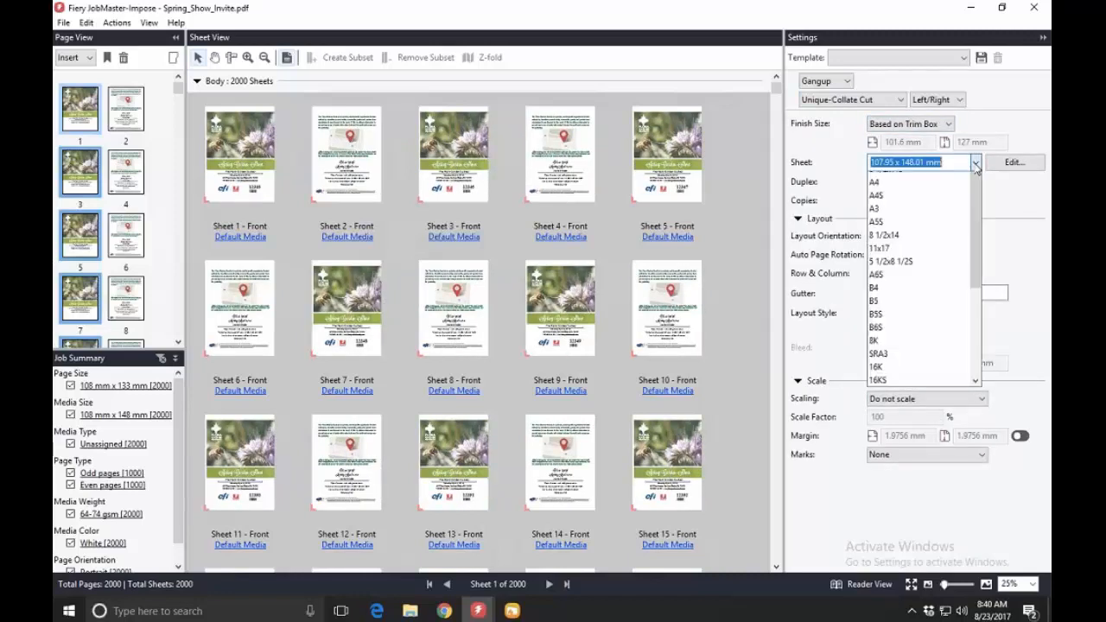
pyautogui.click(962, 181)
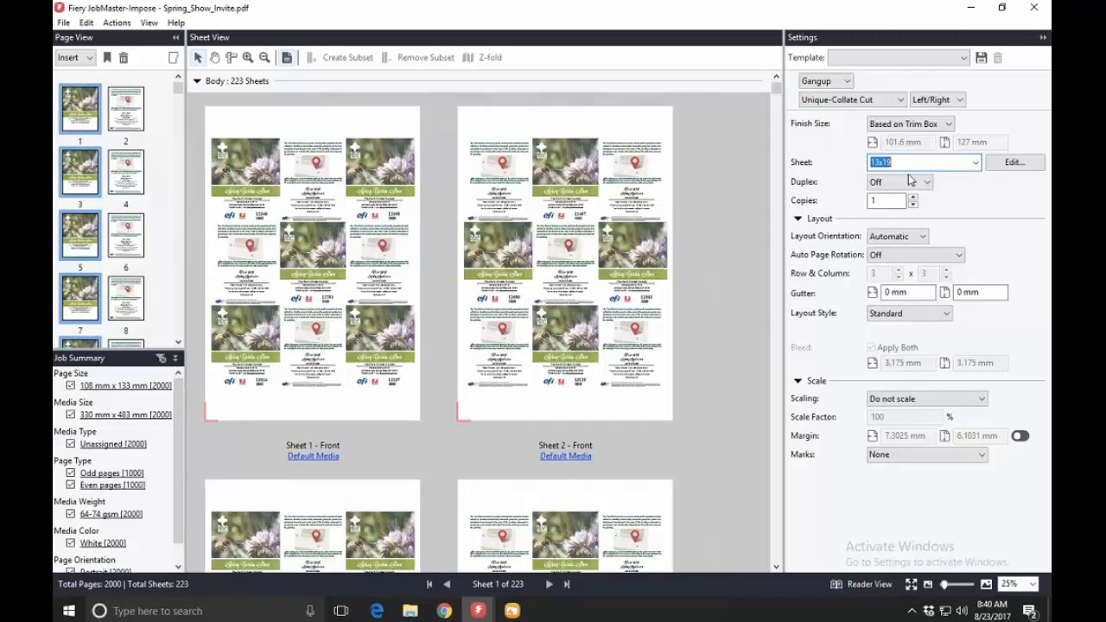
# Step: Turn duplex on for the gangup and apply the Postcards marks preset
pyautogui.click(909, 181)
pyautogui.click(898, 203)
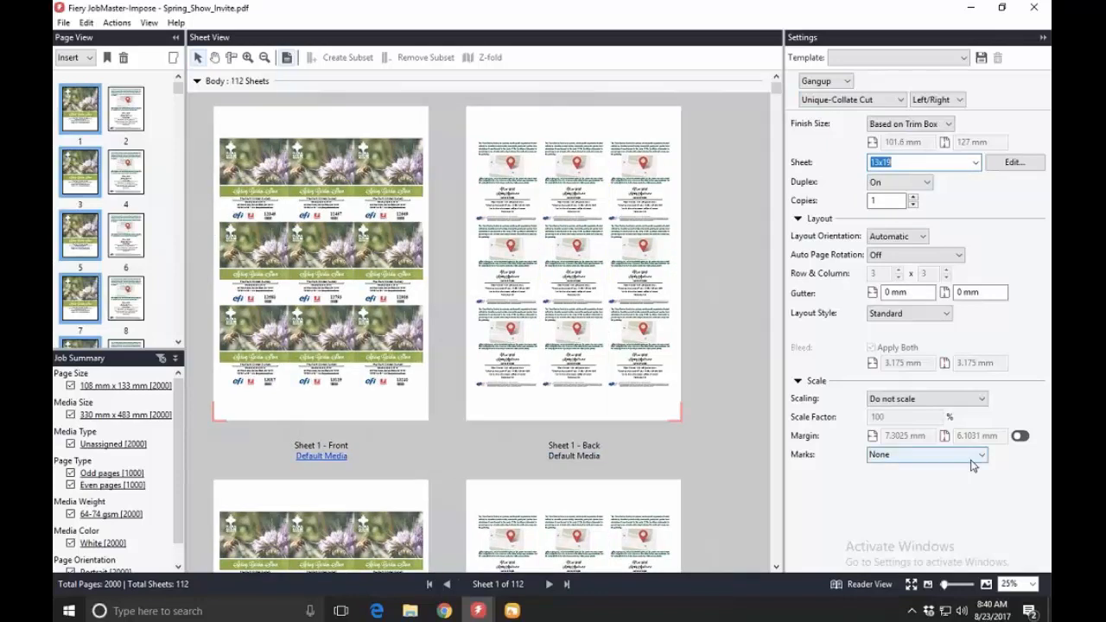
pyautogui.click(980, 457)
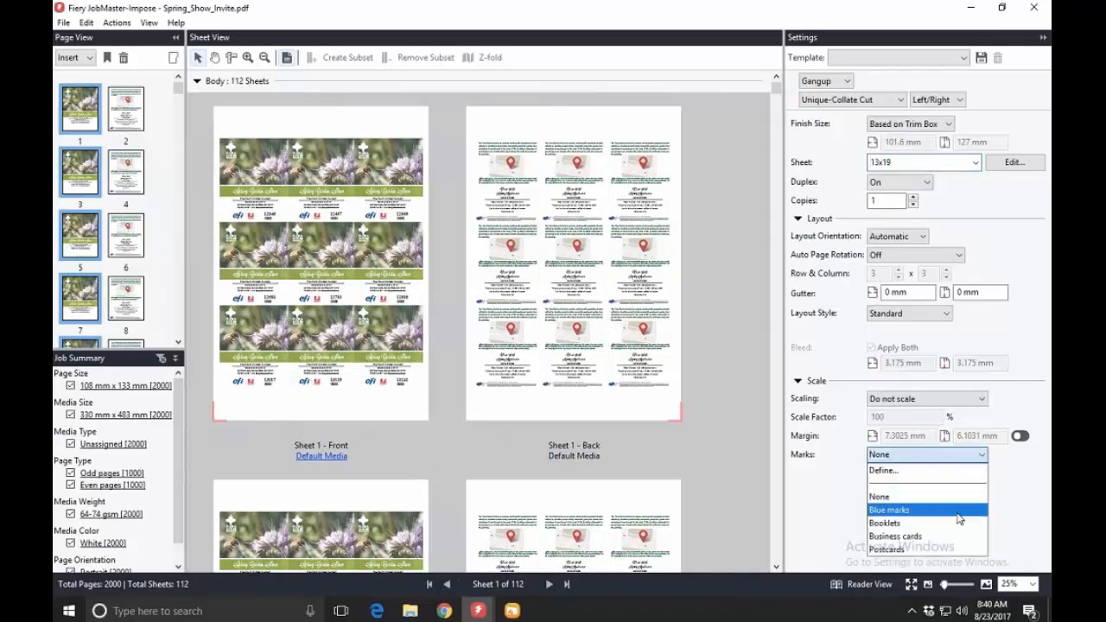
pyautogui.click(958, 550)
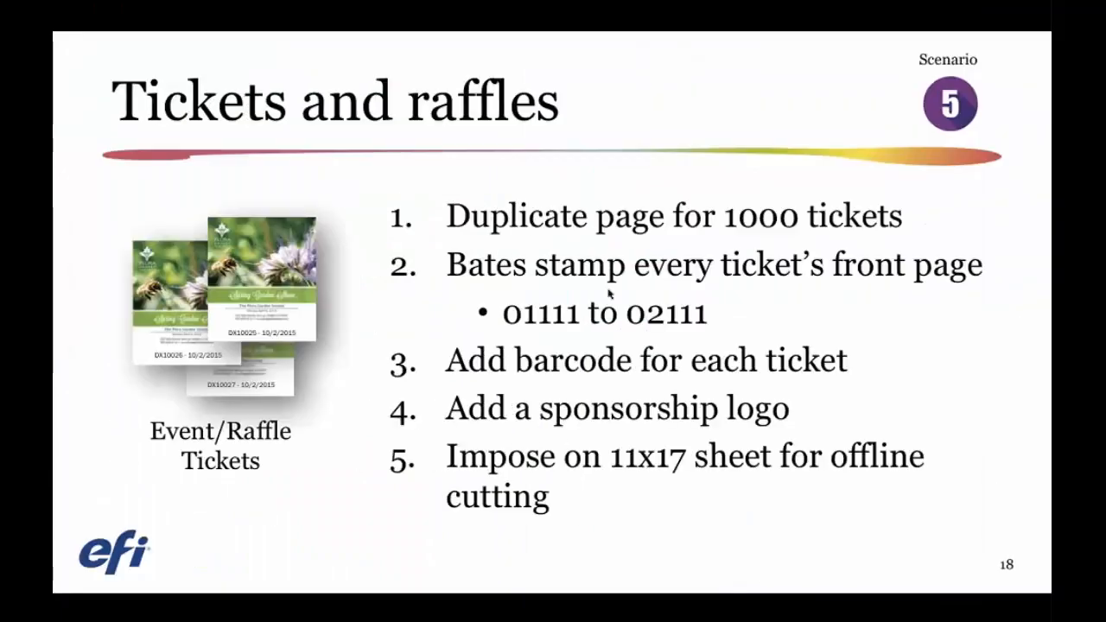
pyautogui.press('Right')
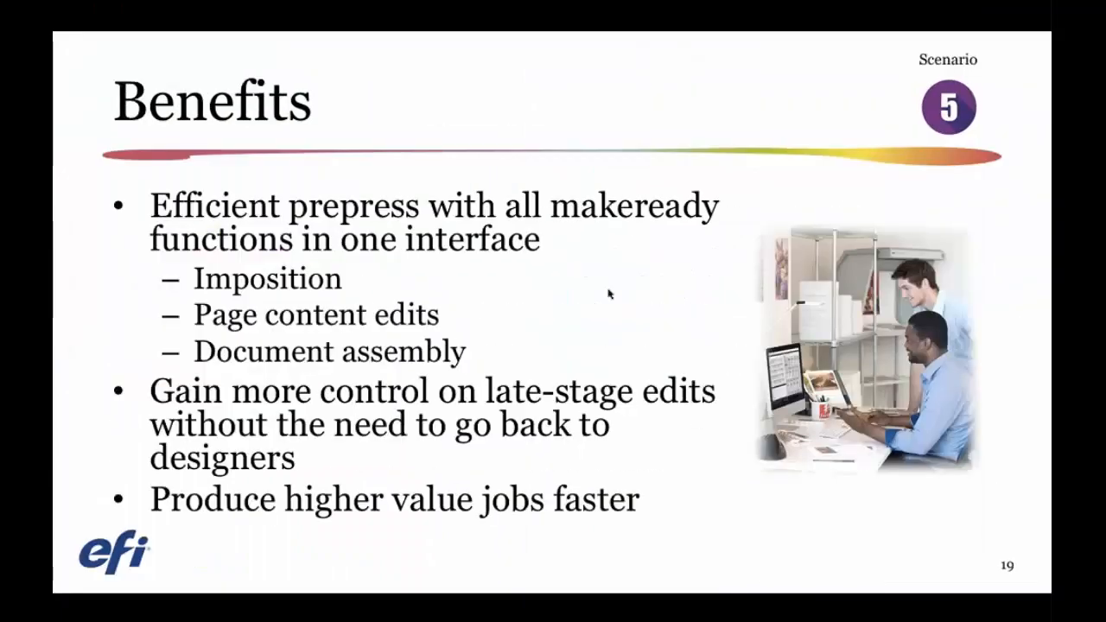